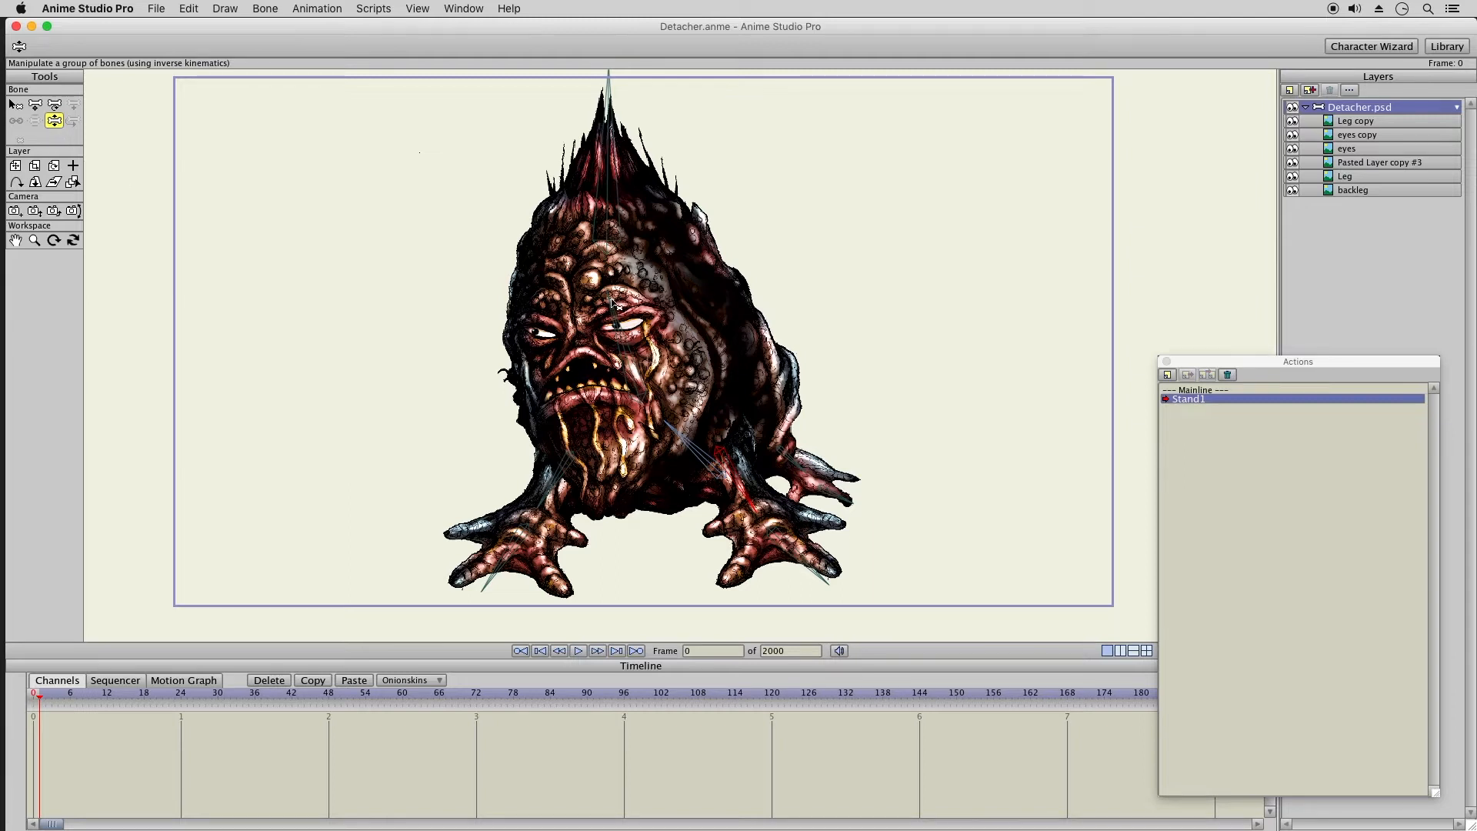
- Key the head bone and foot bones in the creature's starting pose for the Stand1 action
left_click_drag(612, 298, 643, 165)
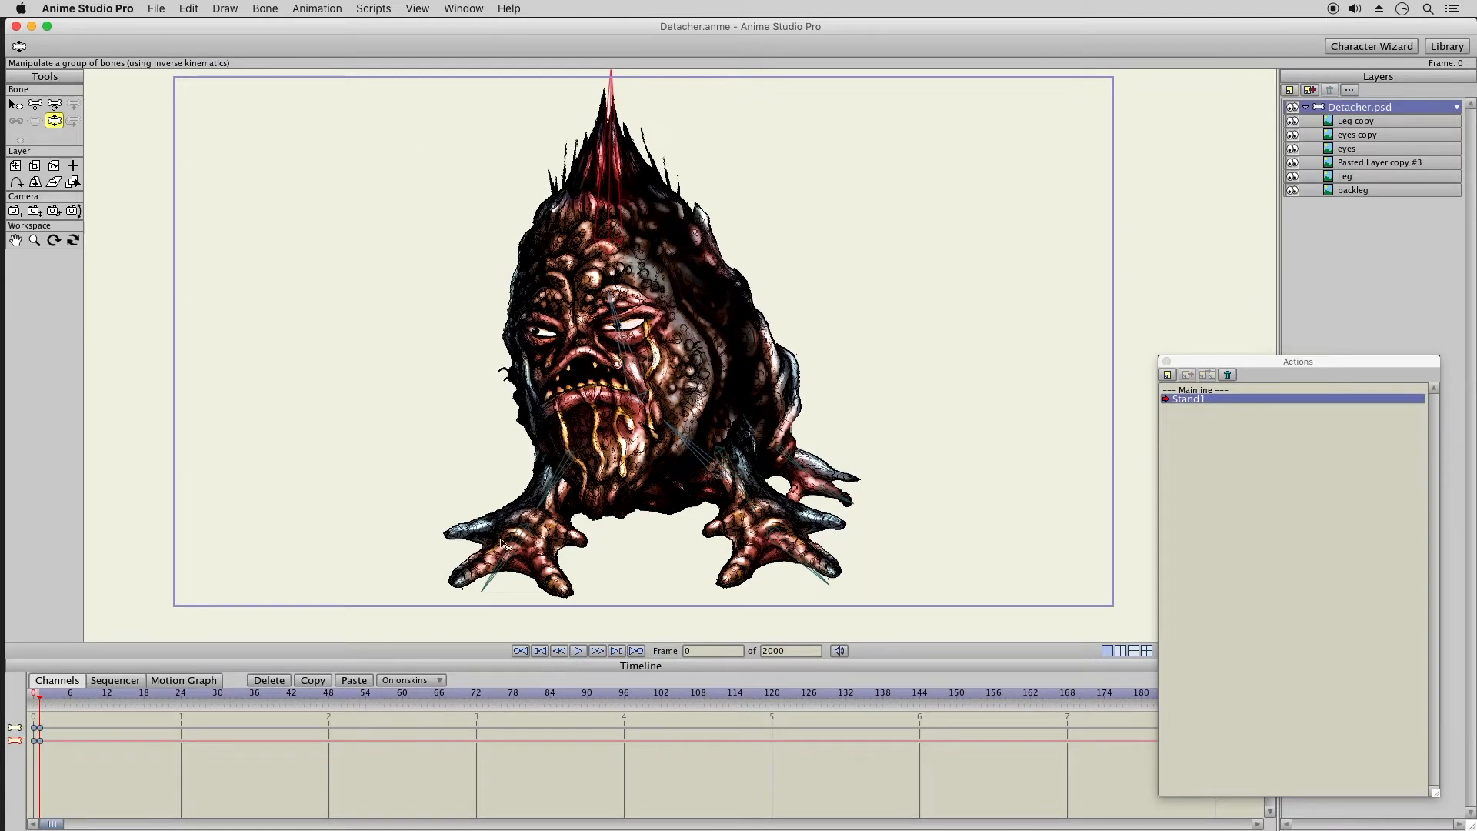
left_click(823, 582)
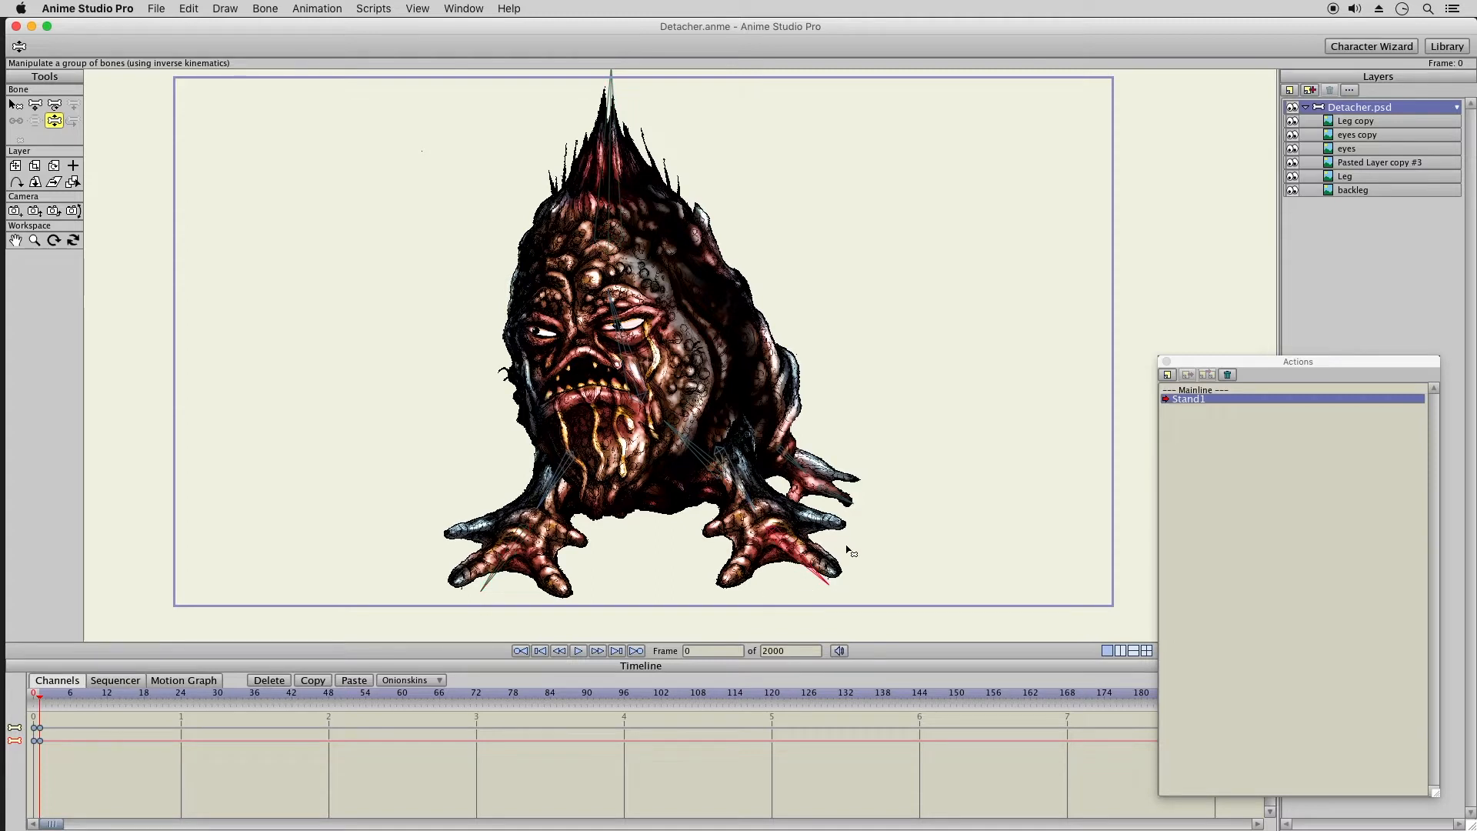
left_click(846, 499)
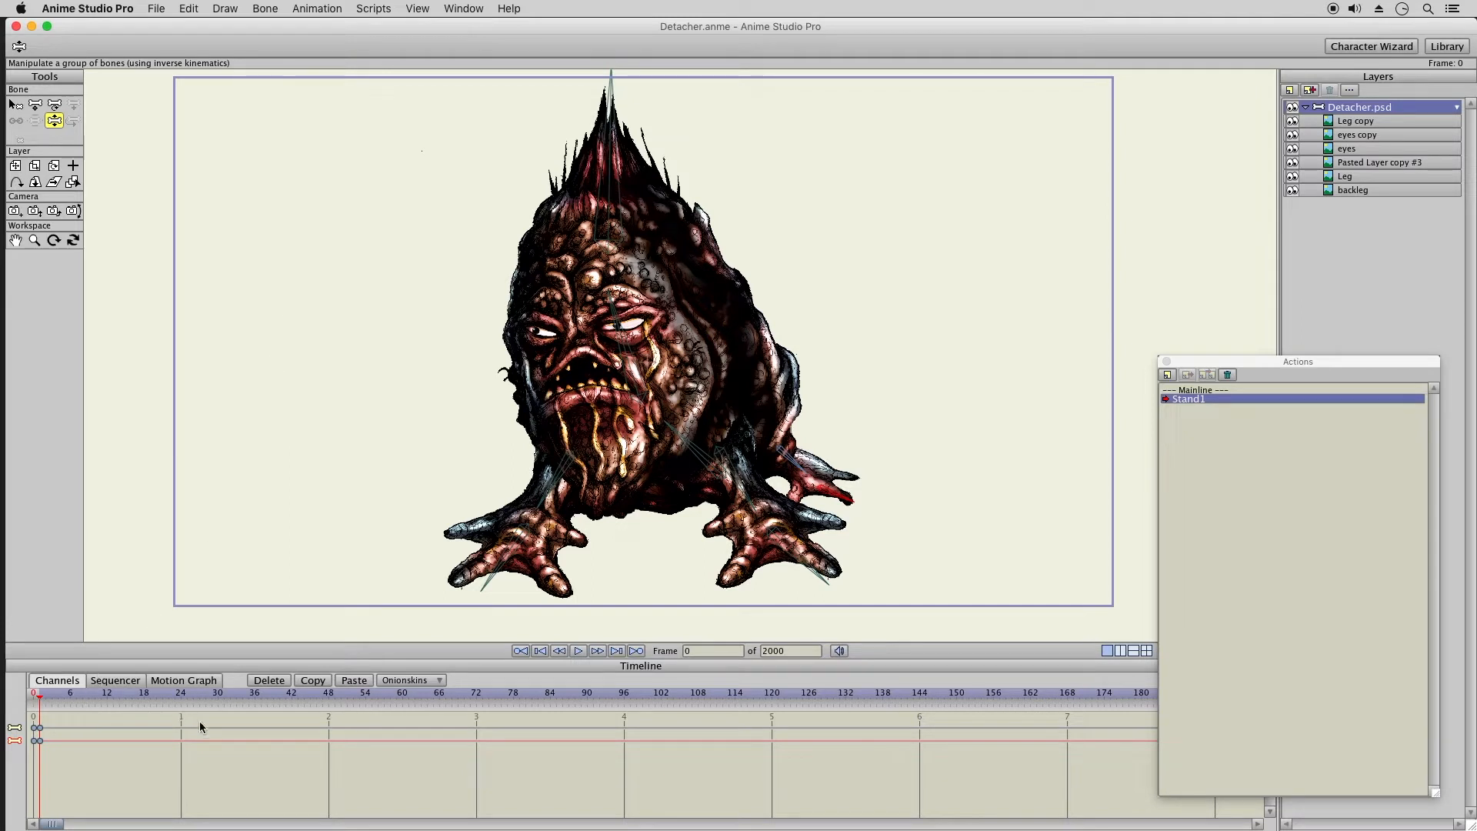
- Copy the starting pose keyframes and paste them at frame 48
left_click_drag(340, 700, 332, 702)
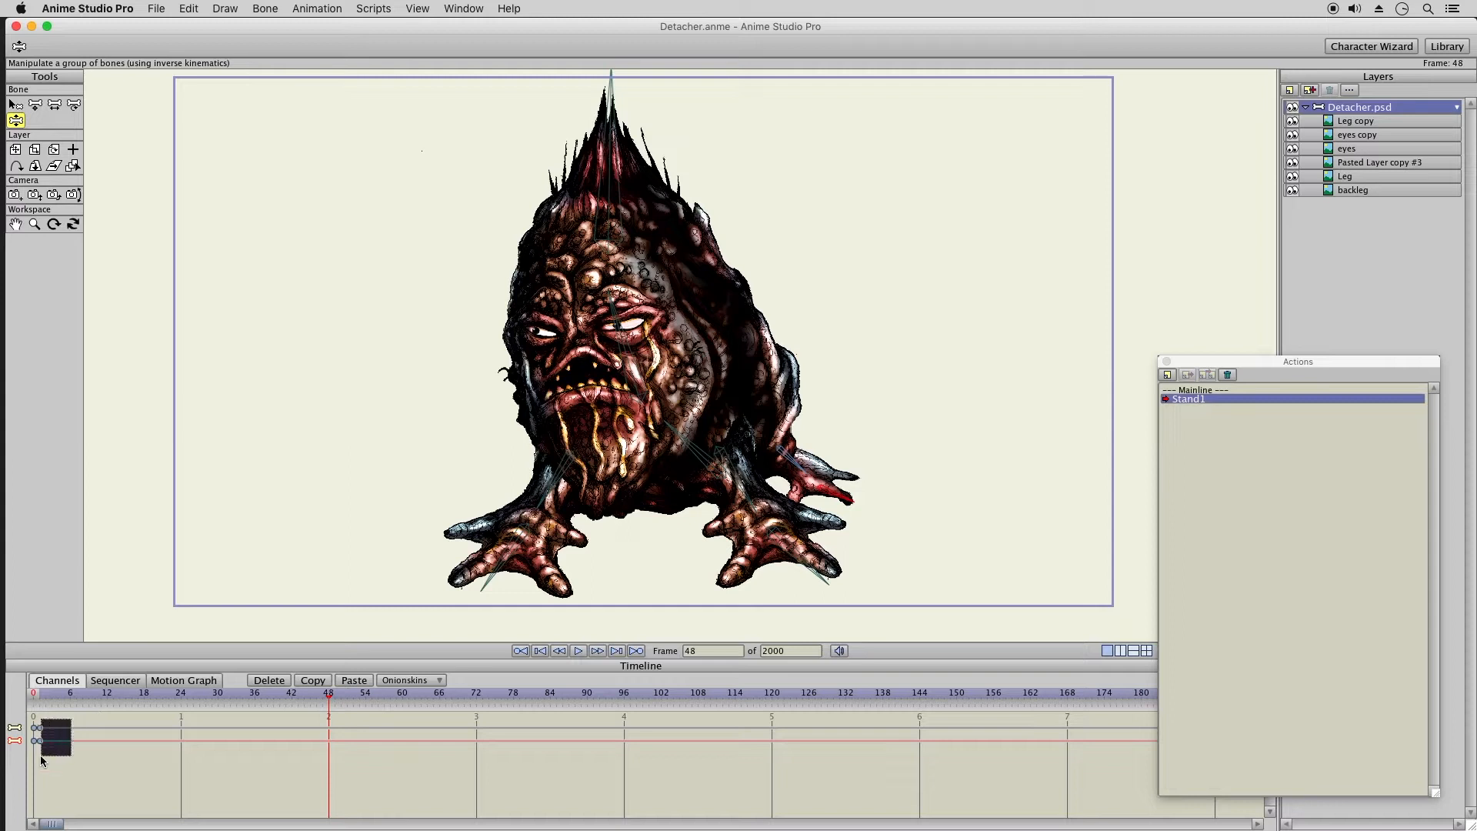
left_click_drag(66, 761, 67, 760)
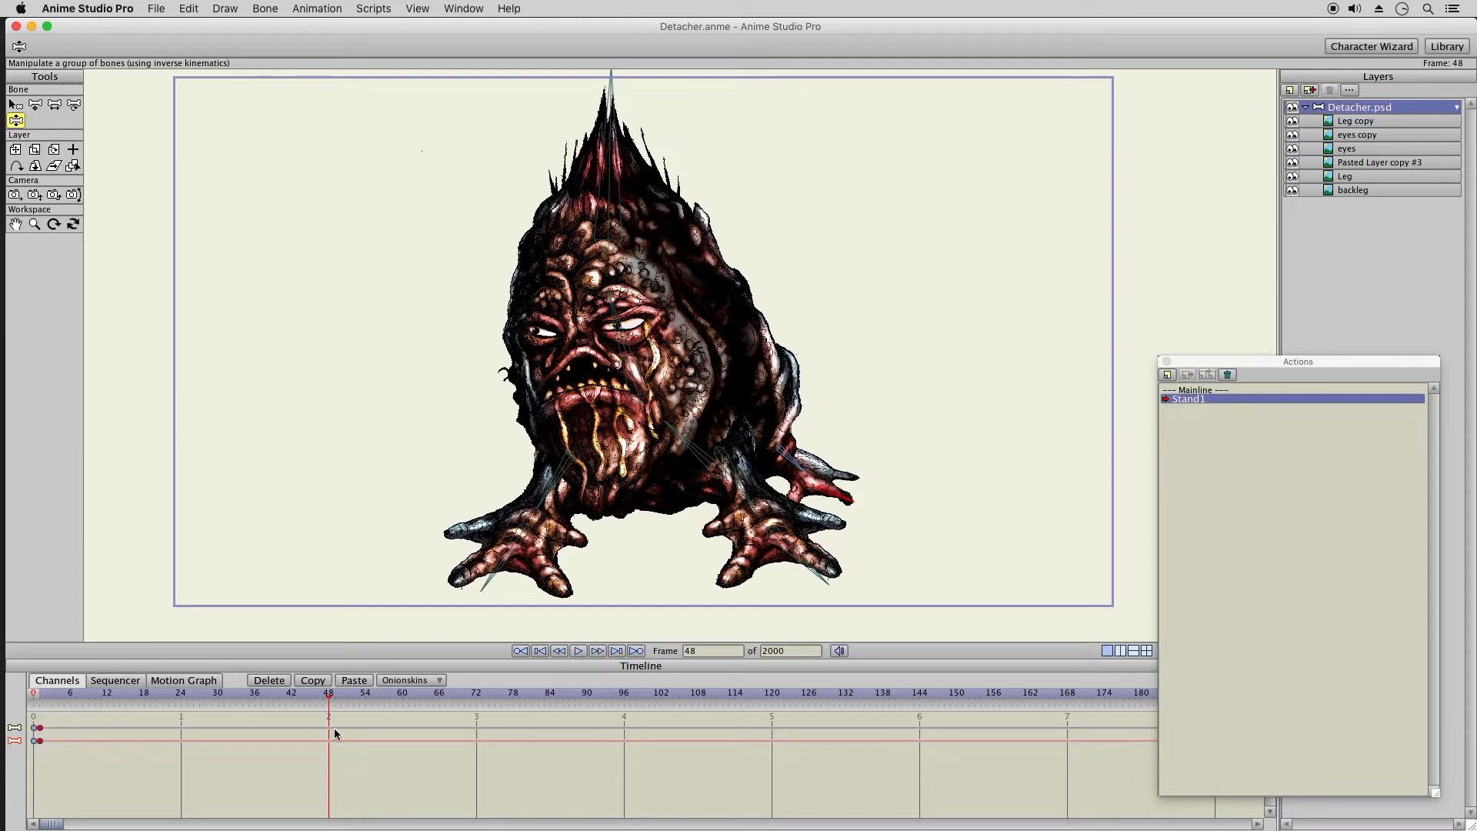
left_click(353, 682)
- At frame 24, tilt the head spike bone slightly and adjust the front and back foot bones
left_click(182, 700)
left_click_drag(612, 116, 617, 158)
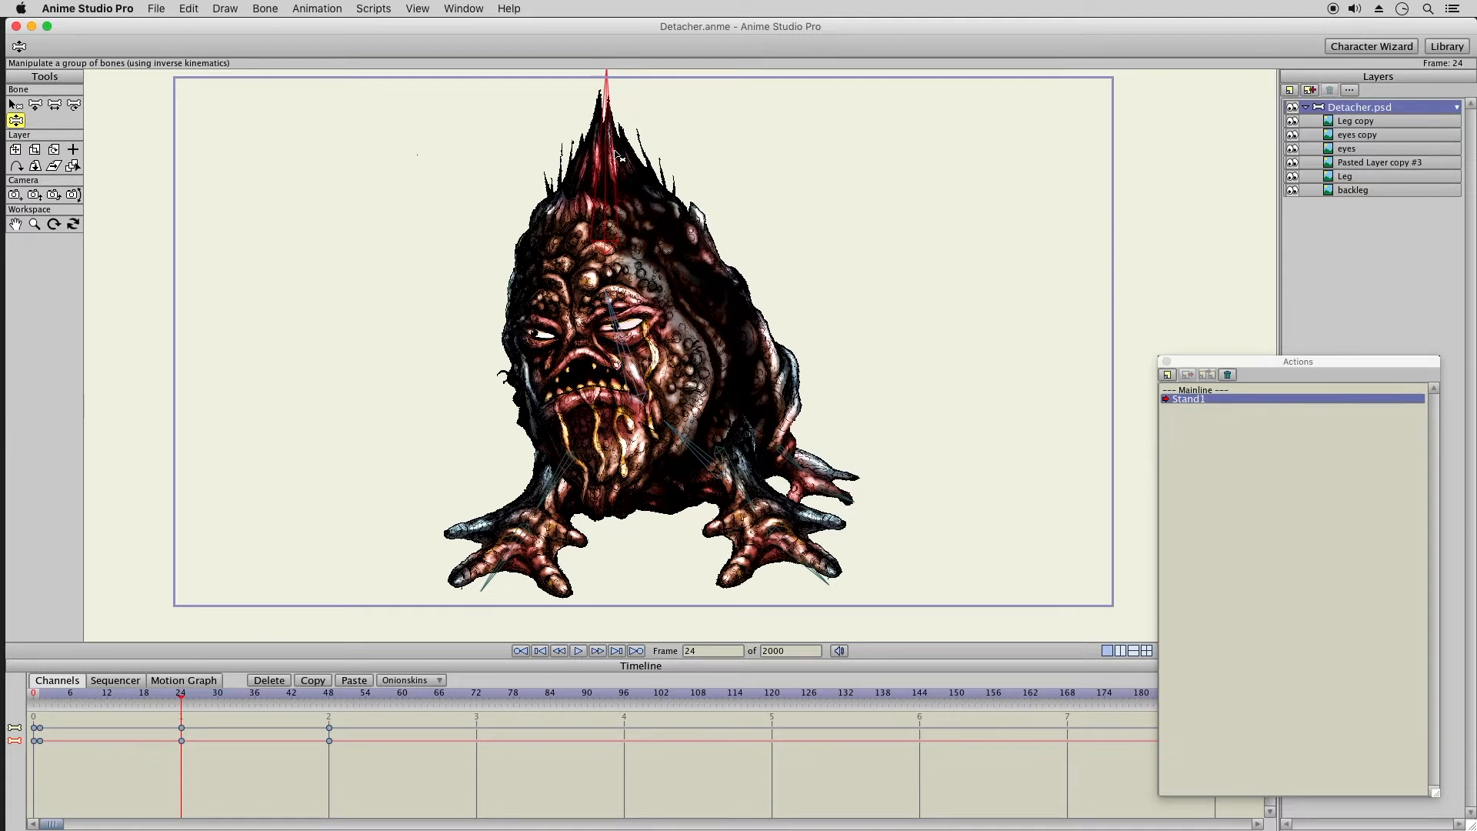
left_click_drag(491, 563, 489, 562)
left_click_drag(808, 580, 823, 570)
left_click_drag(837, 490, 852, 500)
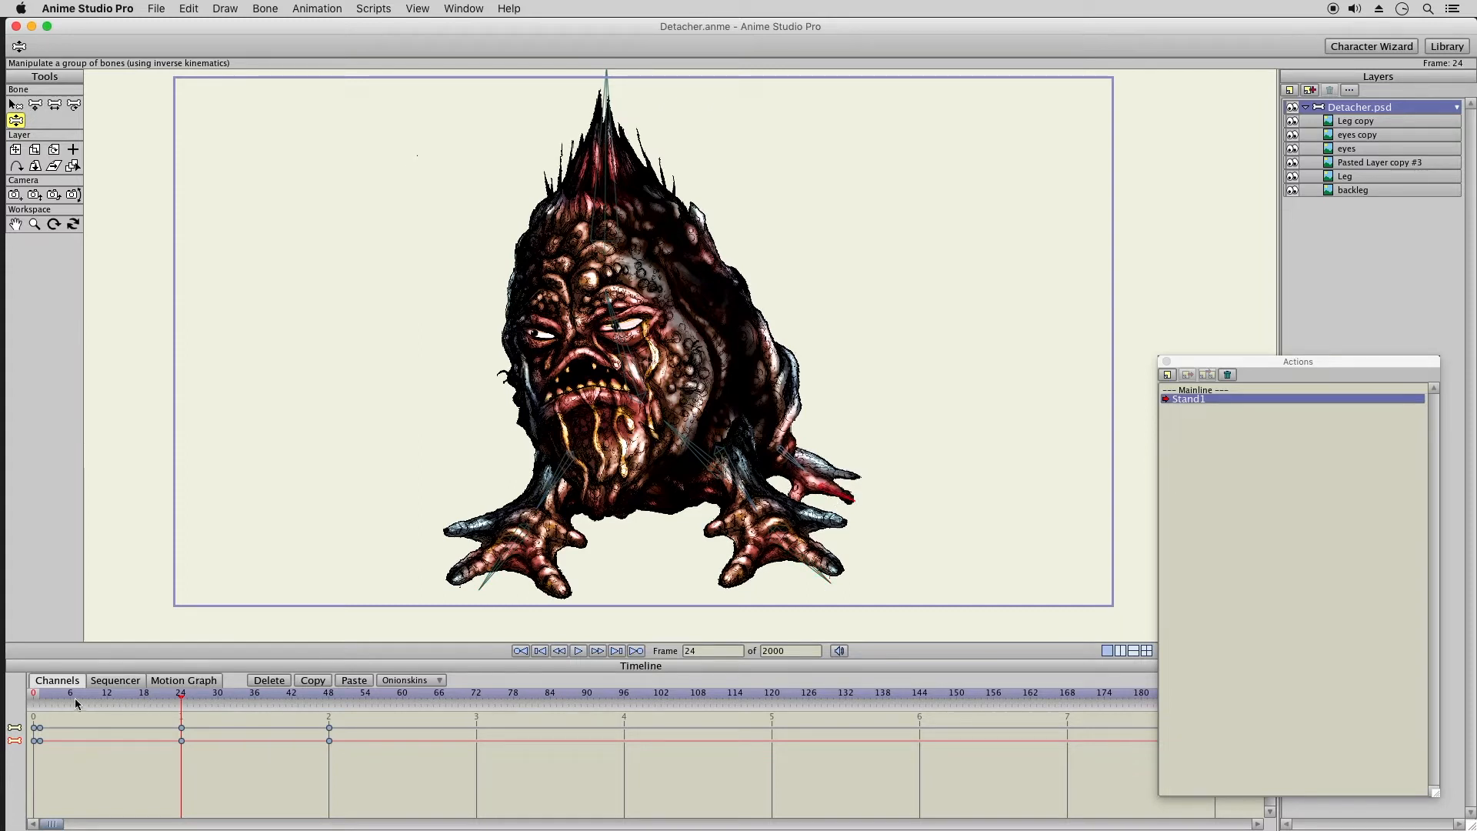
- At frame 30, pose the head spike and face bones in a follow-through and check the foot bones
left_click_drag(44, 697, 220, 707)
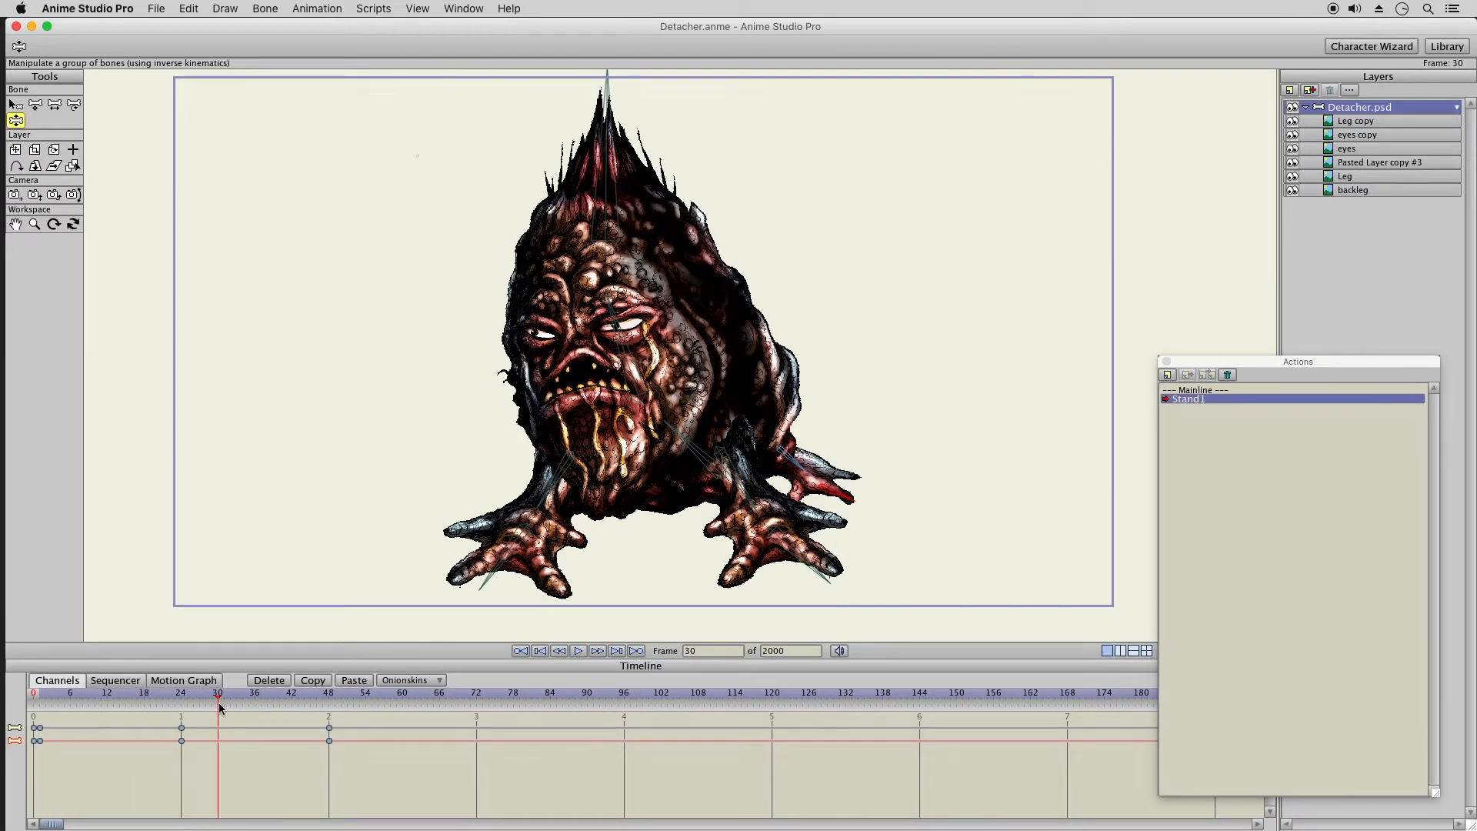
left_click_drag(613, 140, 592, 140)
left_click(608, 297)
left_click_drag(607, 297, 614, 290)
left_click(501, 570)
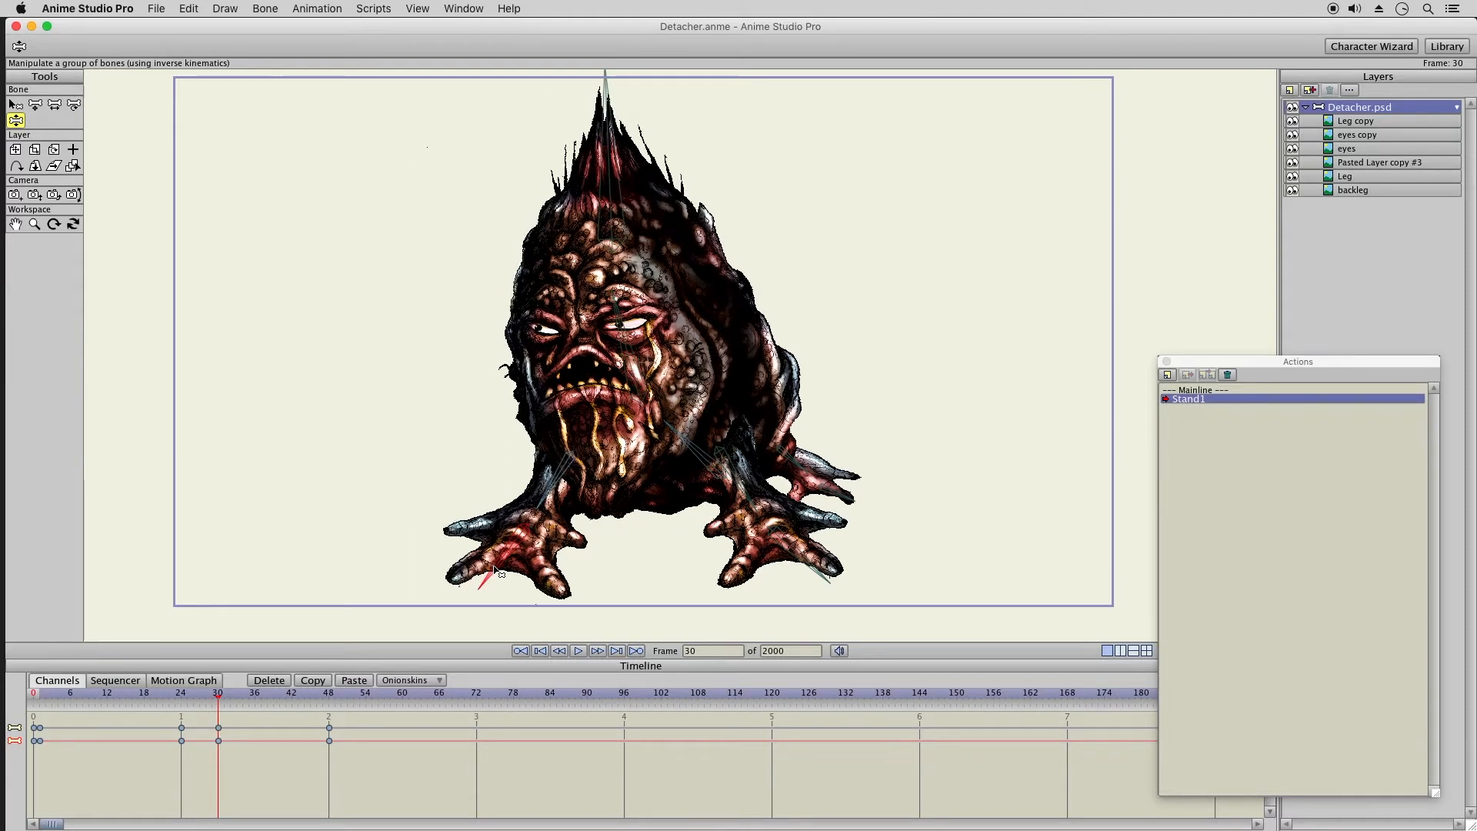
left_click(794, 580)
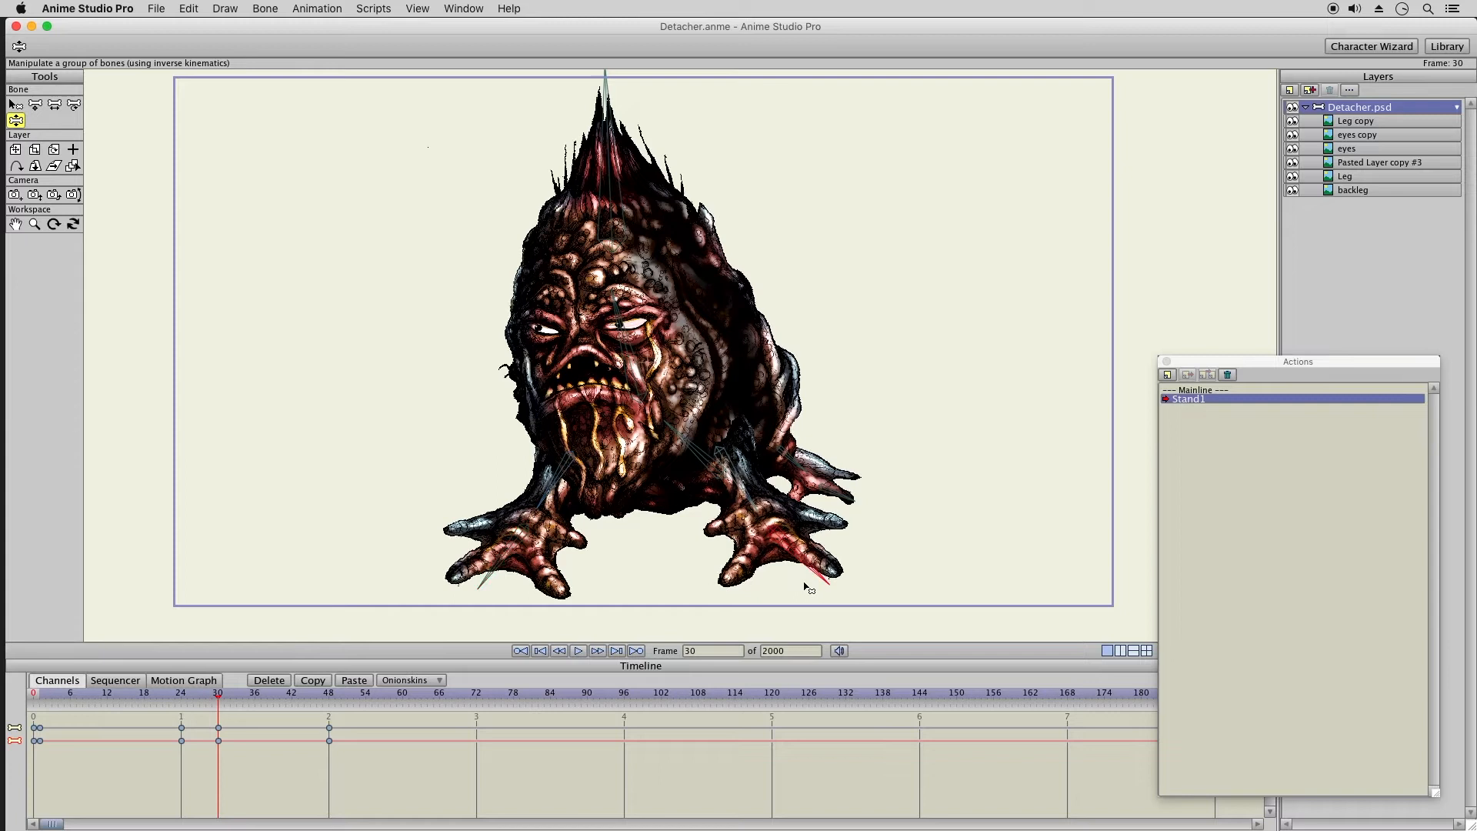
left_click(835, 497)
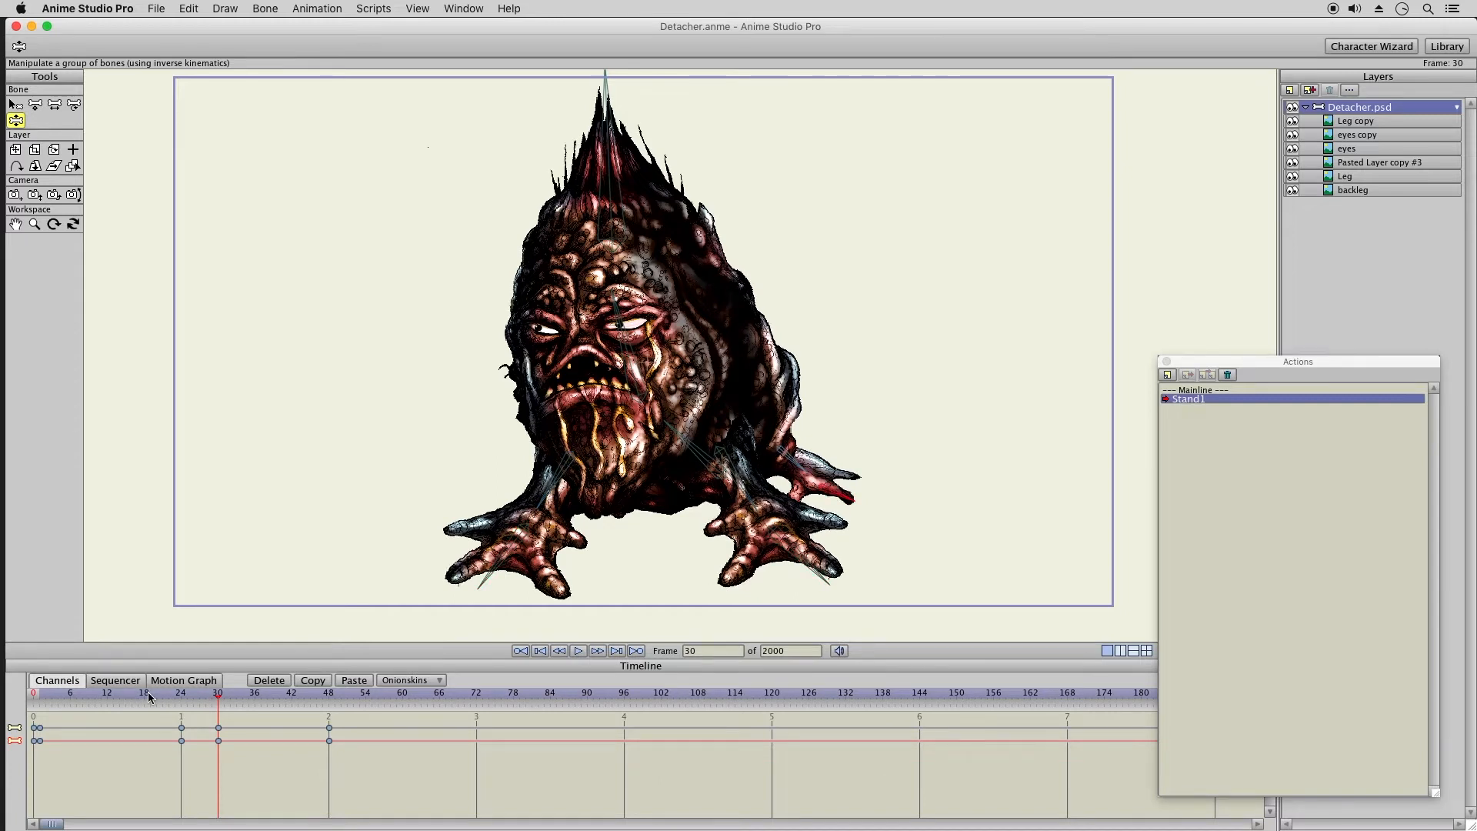
- Scrub and play back the Stand1 animation to check the motion, then rewind it
left_click_drag(123, 694, 323, 706)
left_click(579, 653)
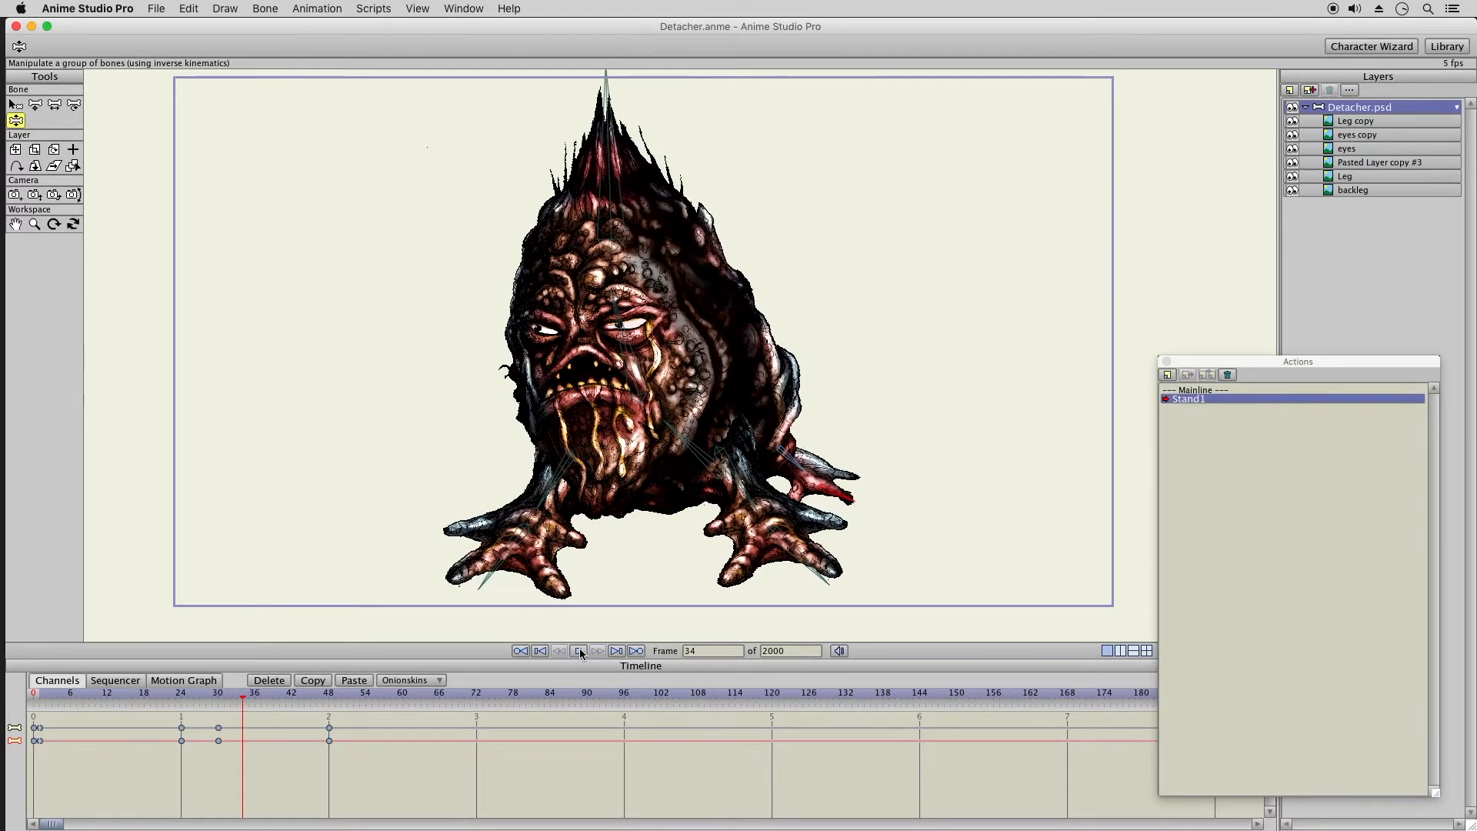
left_click(541, 652)
- At frame 24, rotate the face bone further toward the left to strengthen the middle pose
left_click_drag(49, 692, 182, 713)
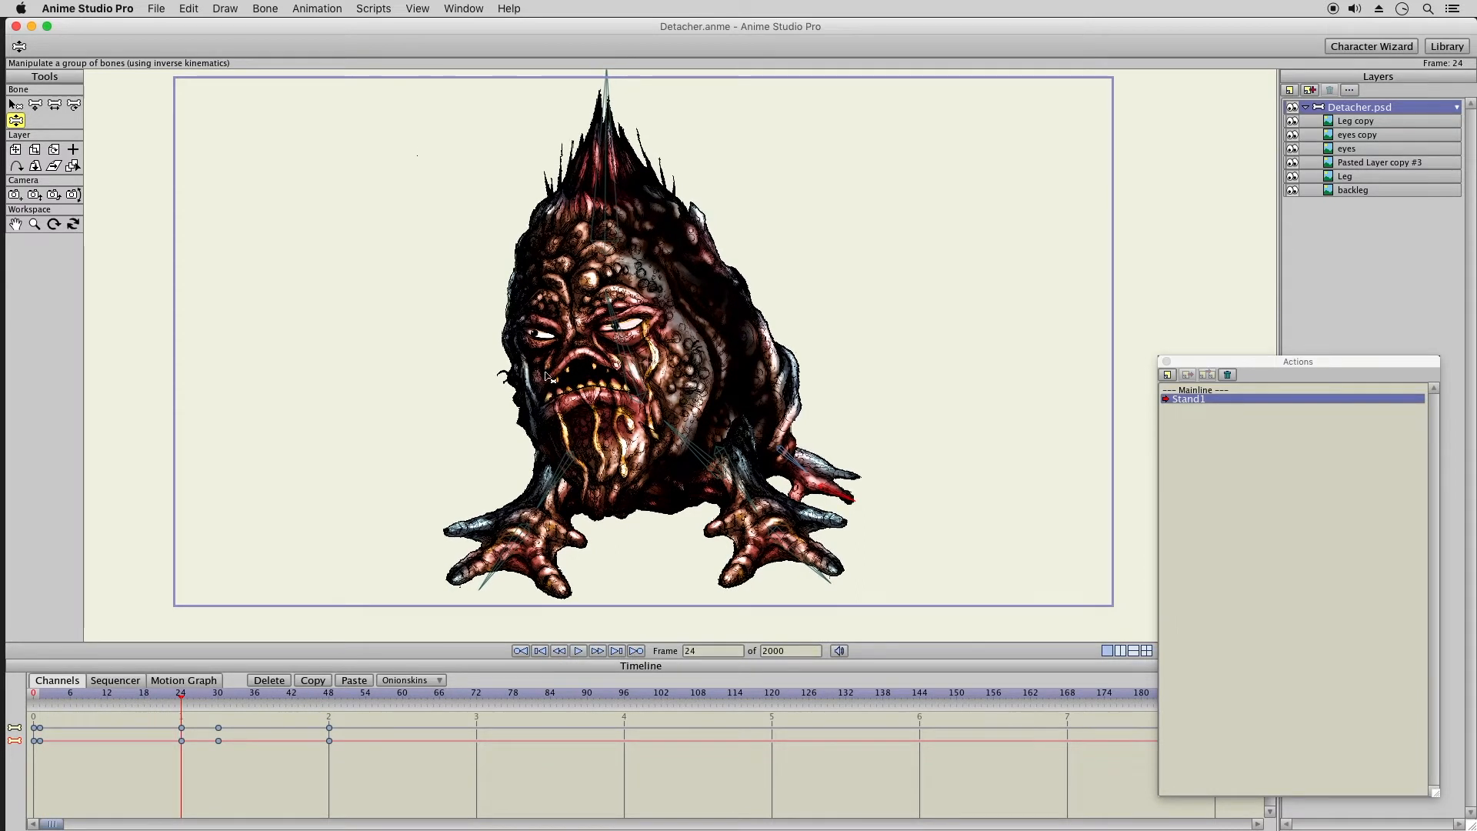
left_click_drag(611, 307, 602, 308)
- Lean the head spike bone to the left at frame 28 and delete the keyframes at frame 30
left_click_drag(133, 698, 208, 701)
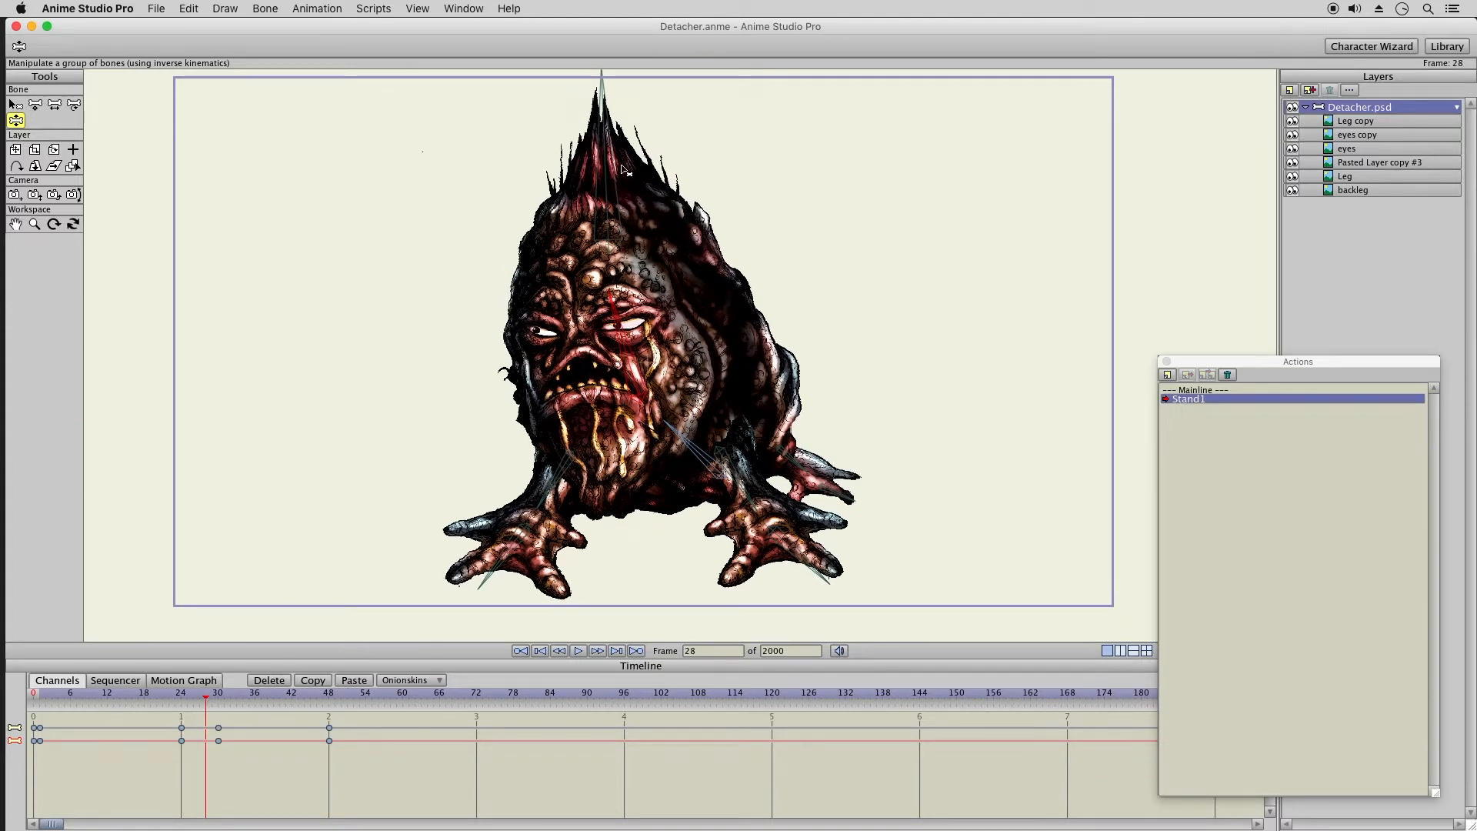
left_click_drag(623, 169, 596, 142)
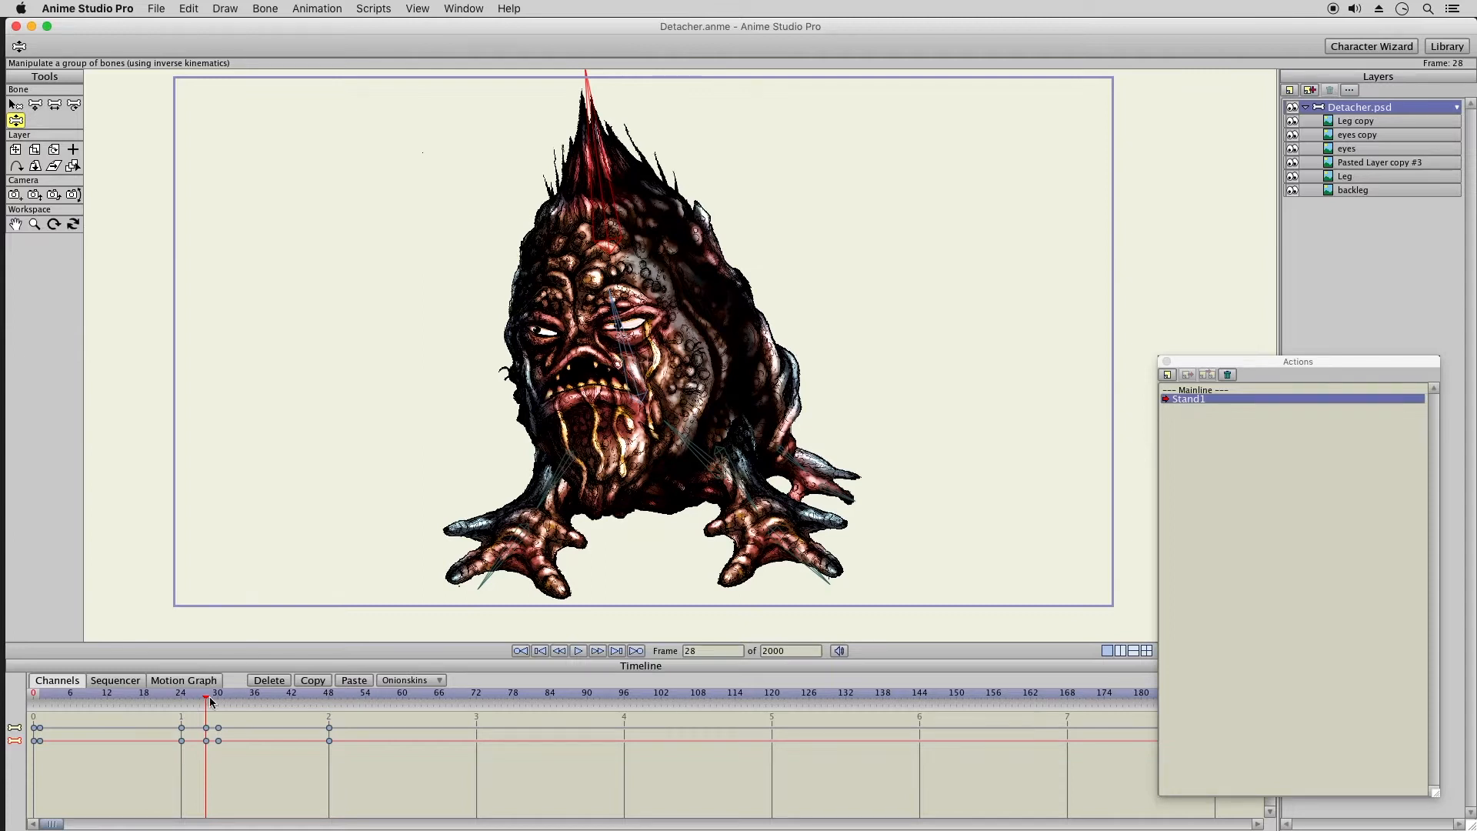
left_click(269, 680)
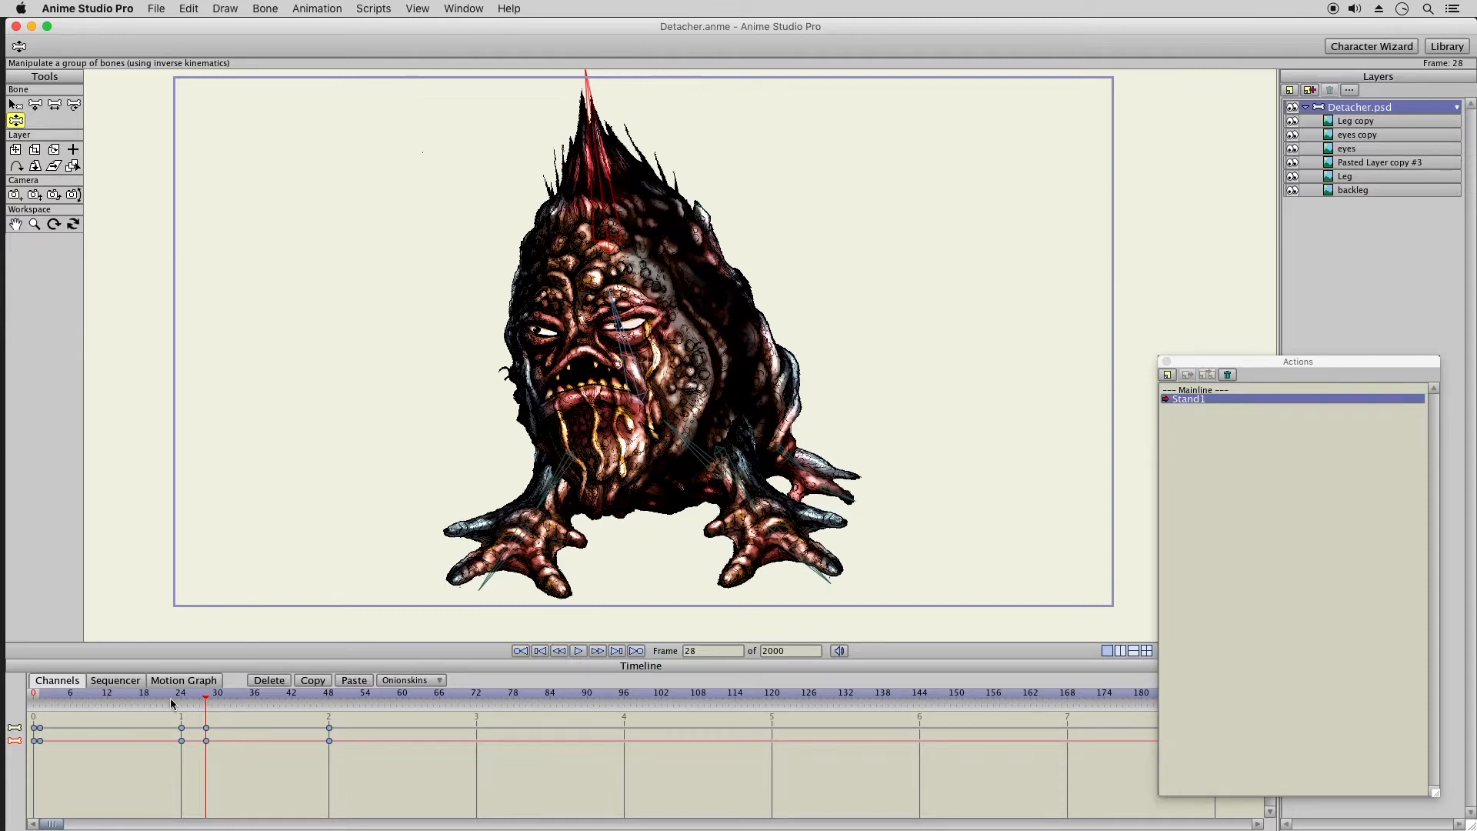
- Scrub through the revised Stand1 motion up to frame 48 and play it back
left_click_drag(151, 694, 329, 713)
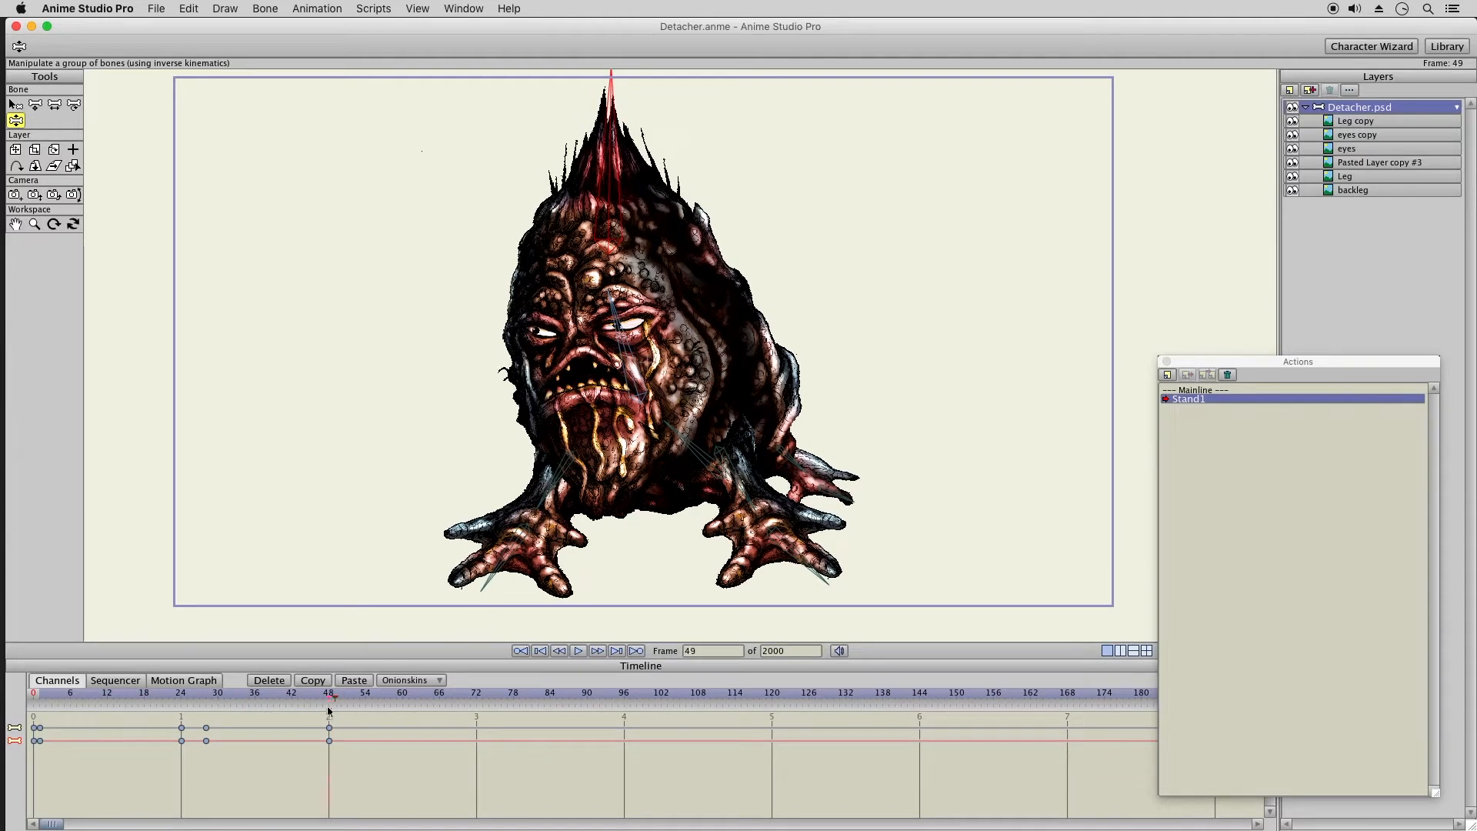
left_click(268, 697)
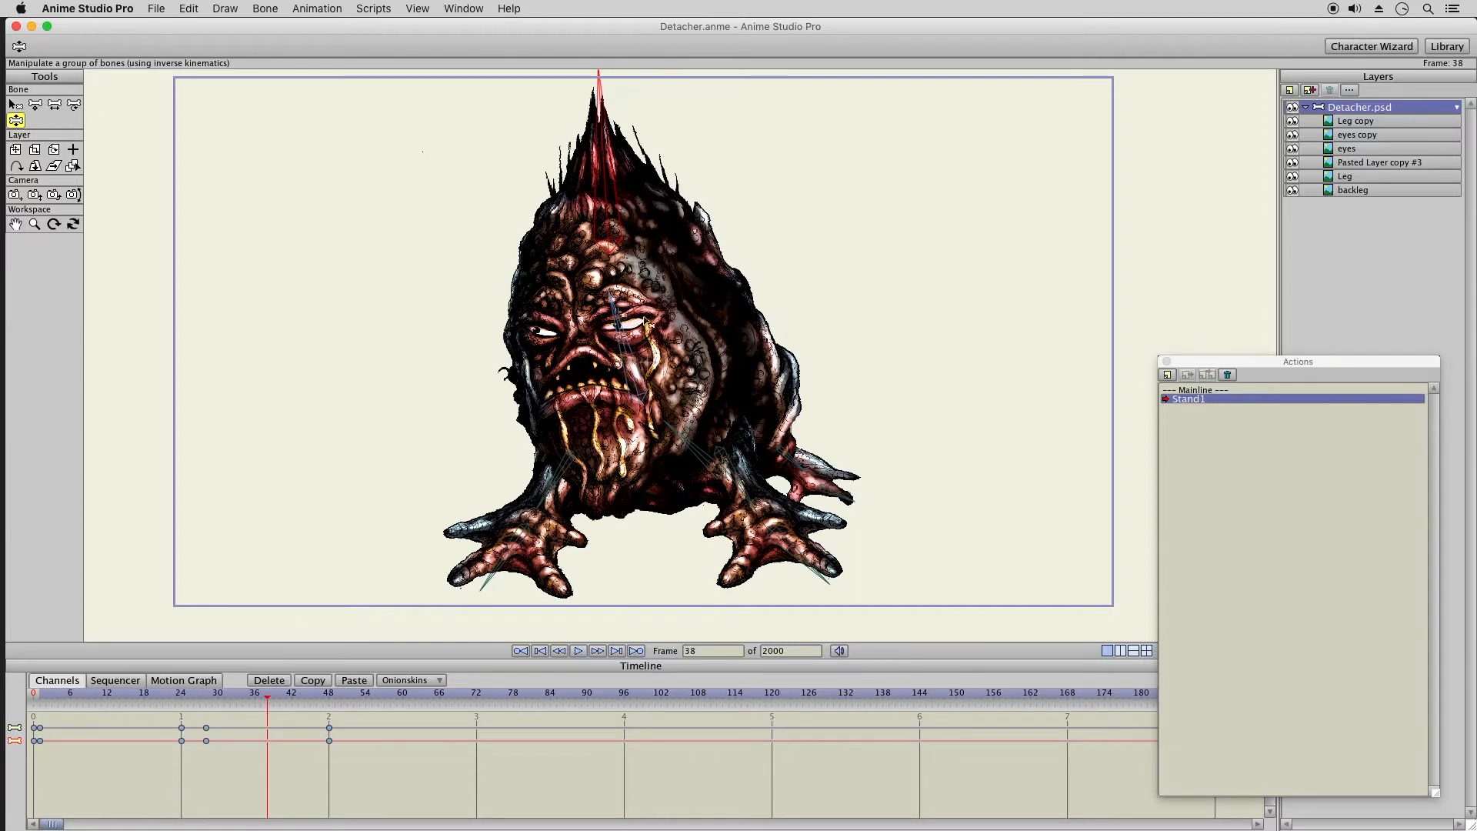
left_click(580, 651)
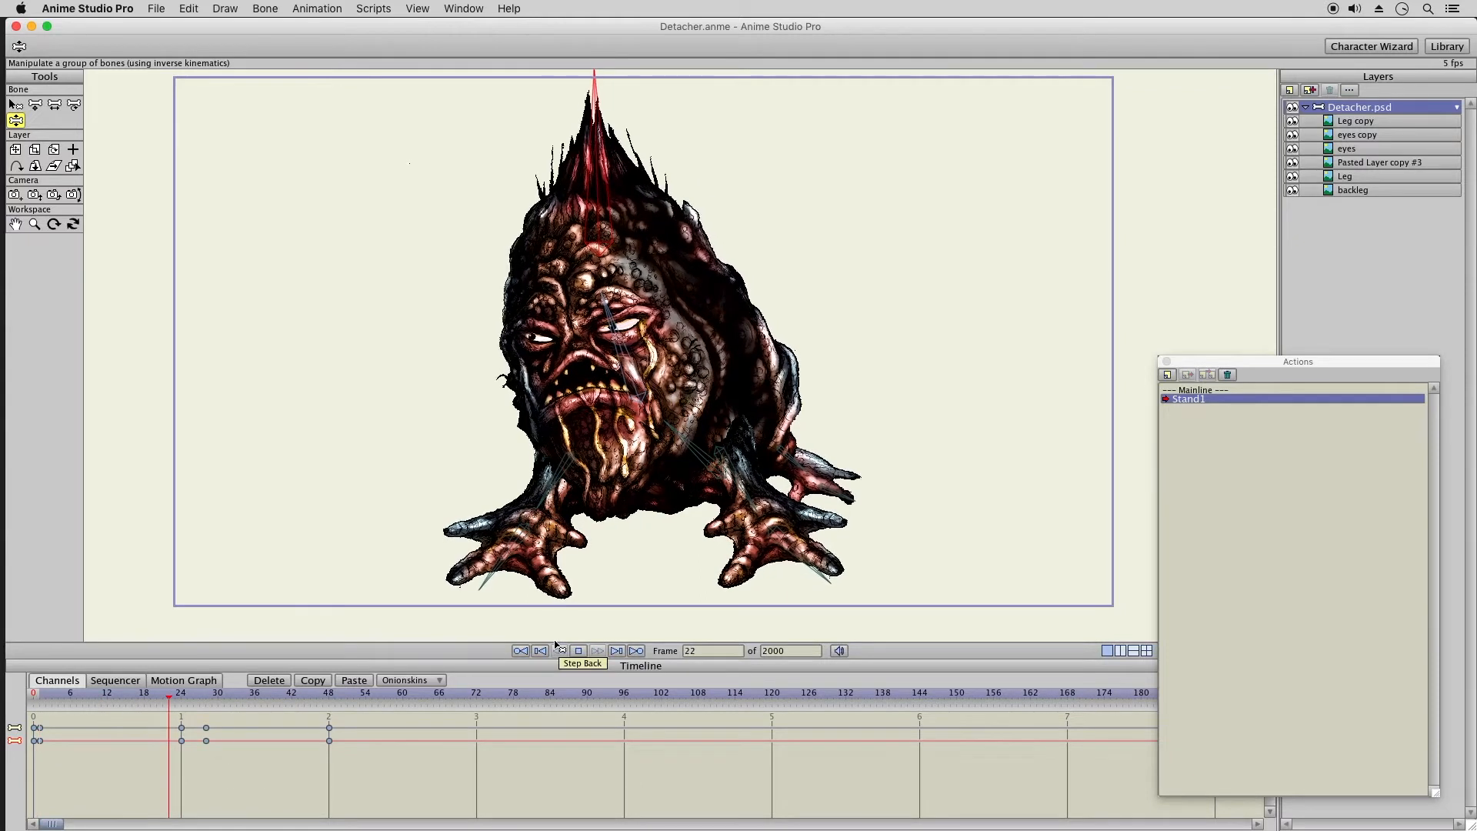
left_click(576, 652)
- Scrub through the first half of the motion and delete the keyframes at frame 28
left_click(52, 697)
left_click_drag(83, 699, 199, 711)
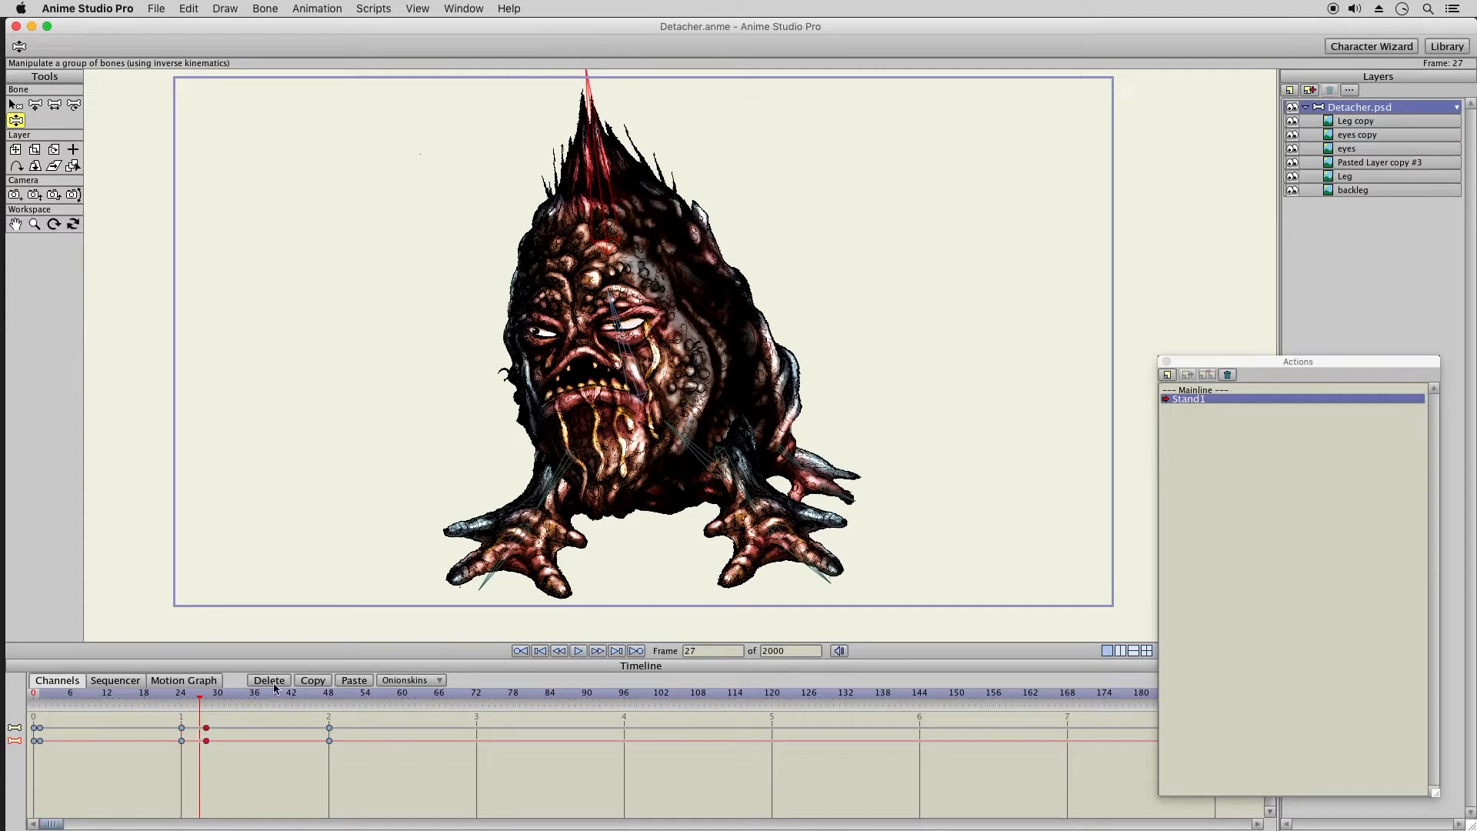
left_click(269, 679)
- At frame 30, lean the head spike bone to the left and play back the resulting animation
left_click(218, 697)
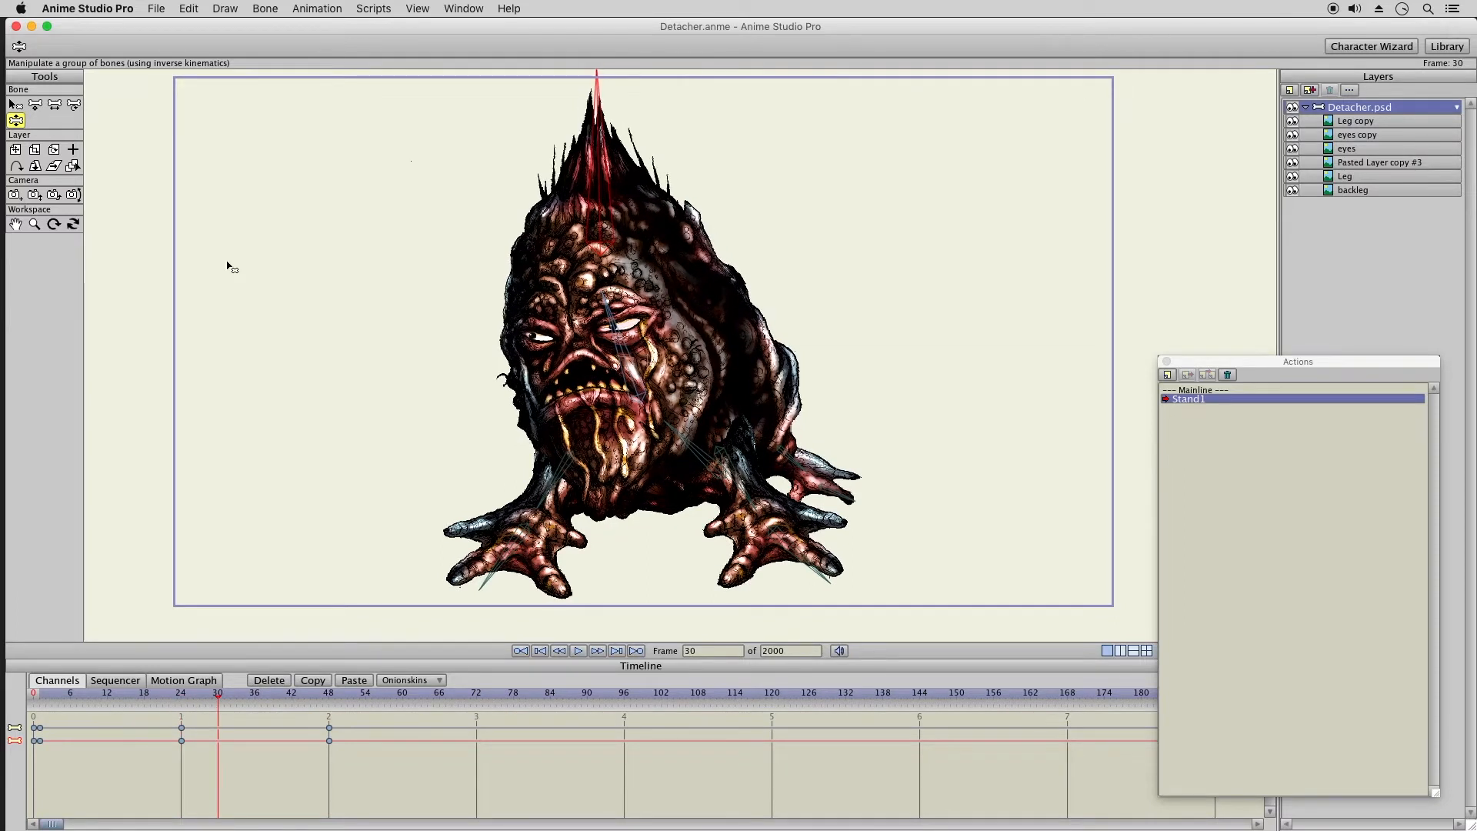
left_click_drag(597, 131, 601, 133)
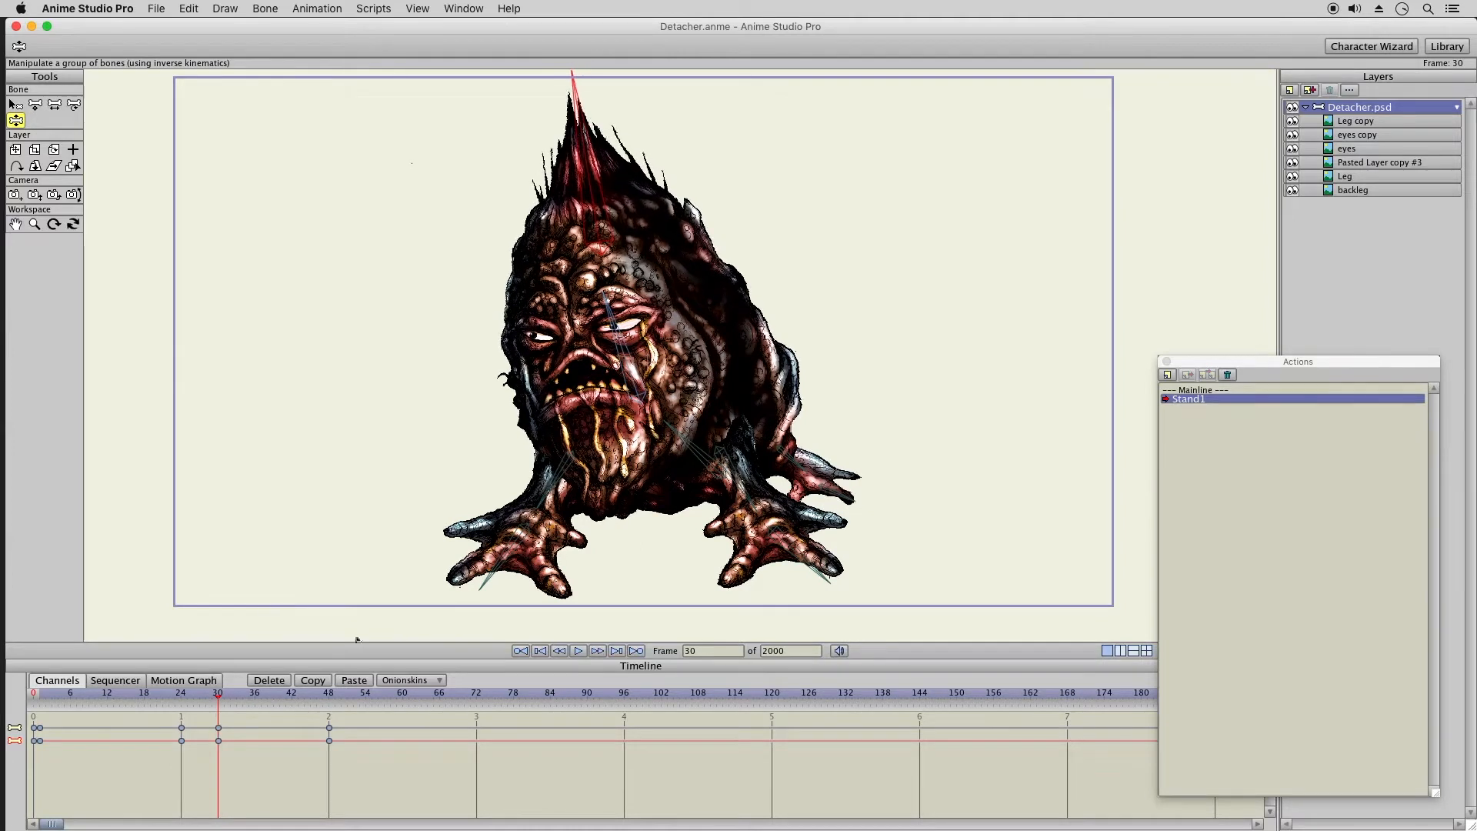
left_click(579, 652)
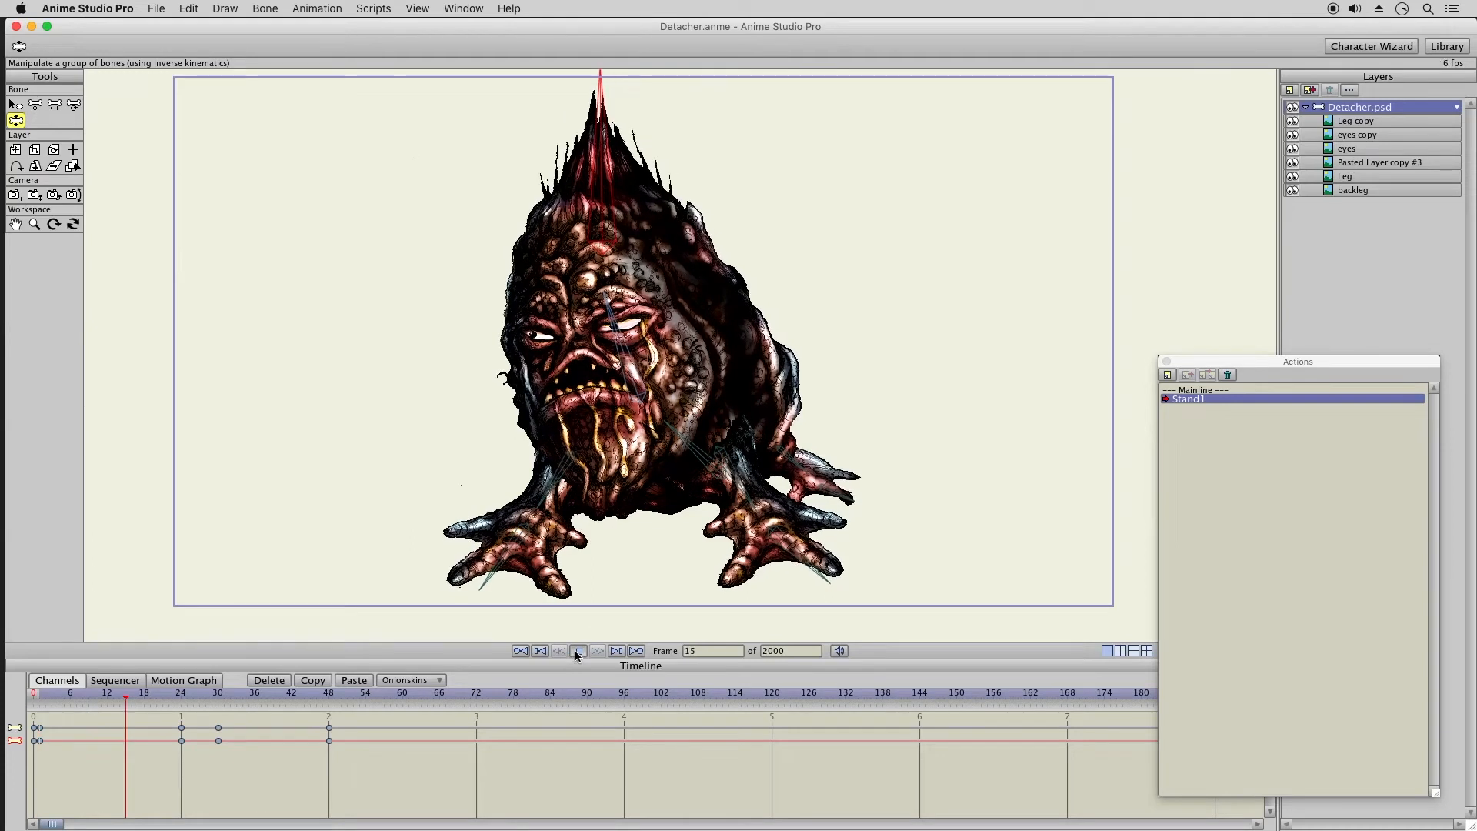
left_click(578, 651)
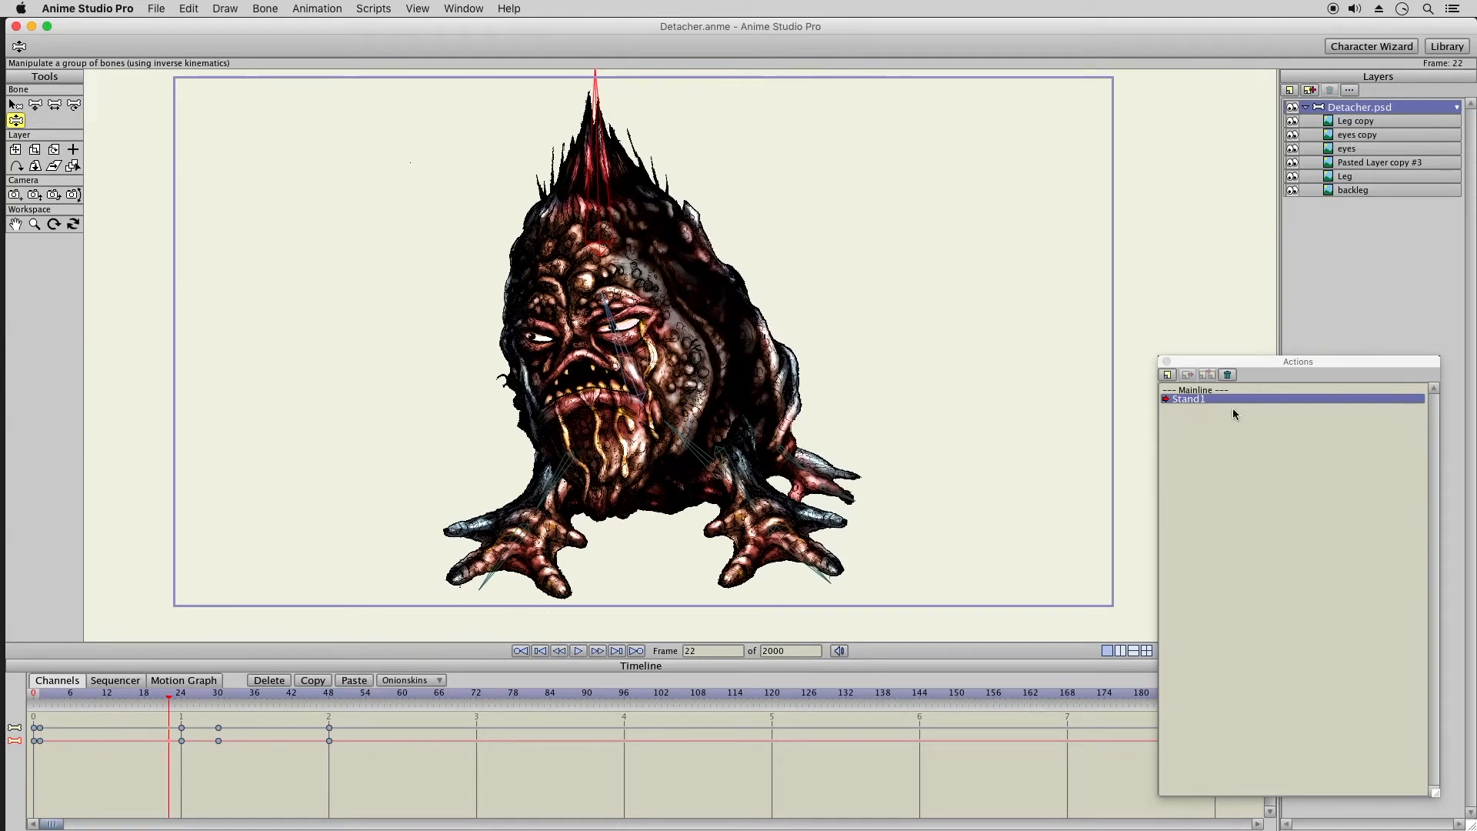
- Create a new action named Walk1 and save the project
left_click(1168, 376)
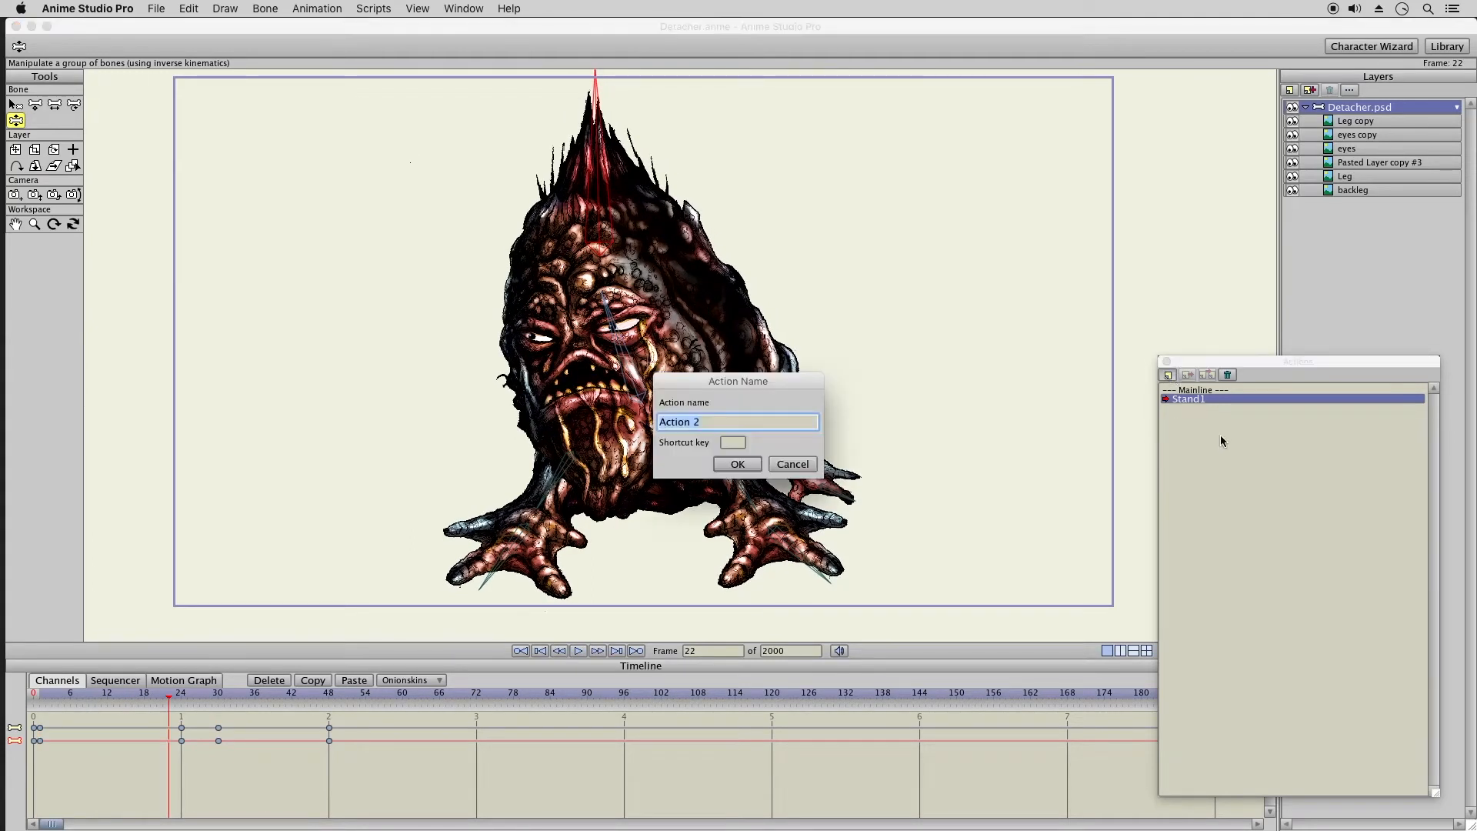
type("Walk")
key("Return")
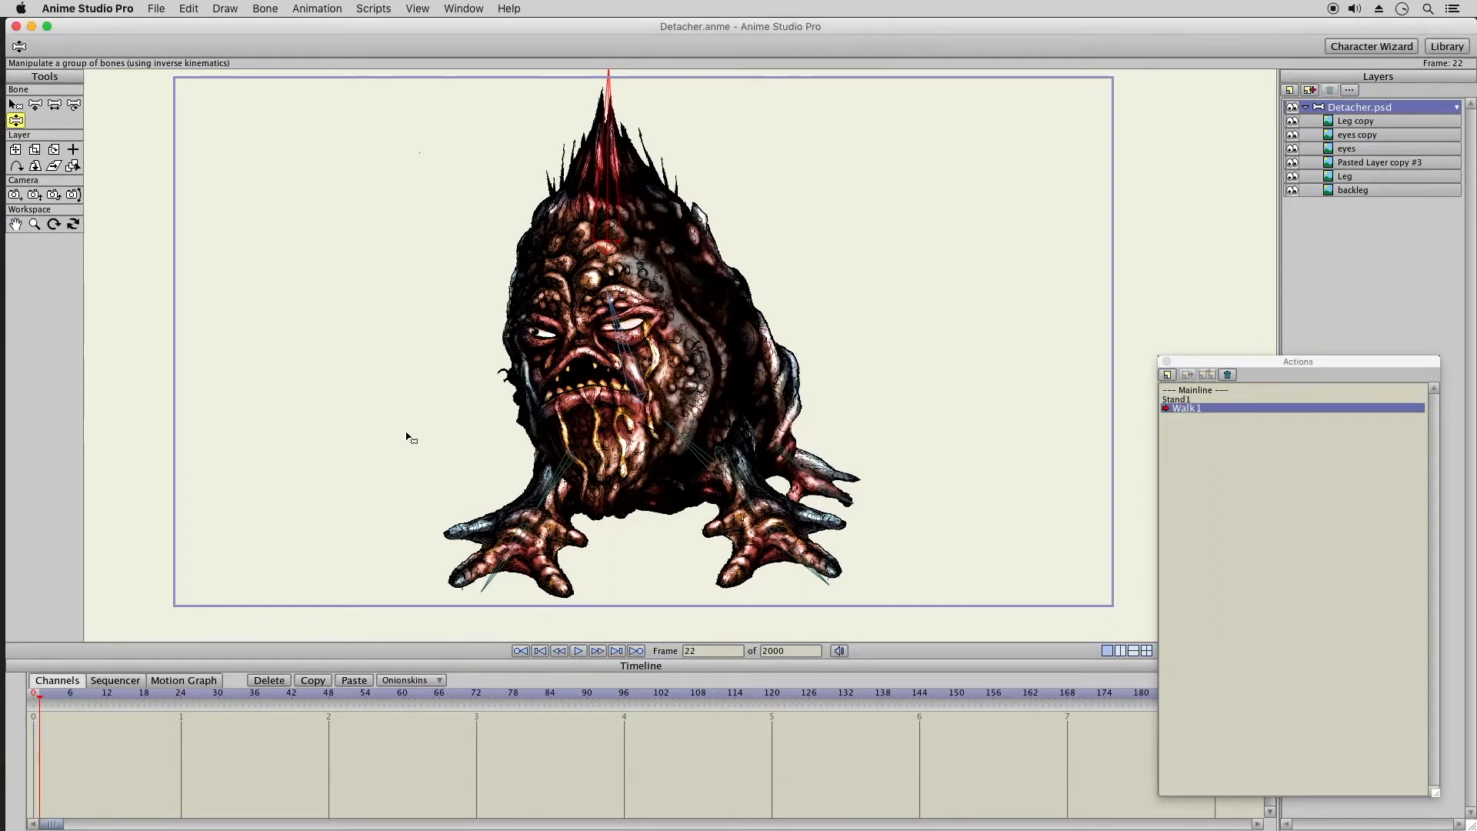
left_click(158, 9)
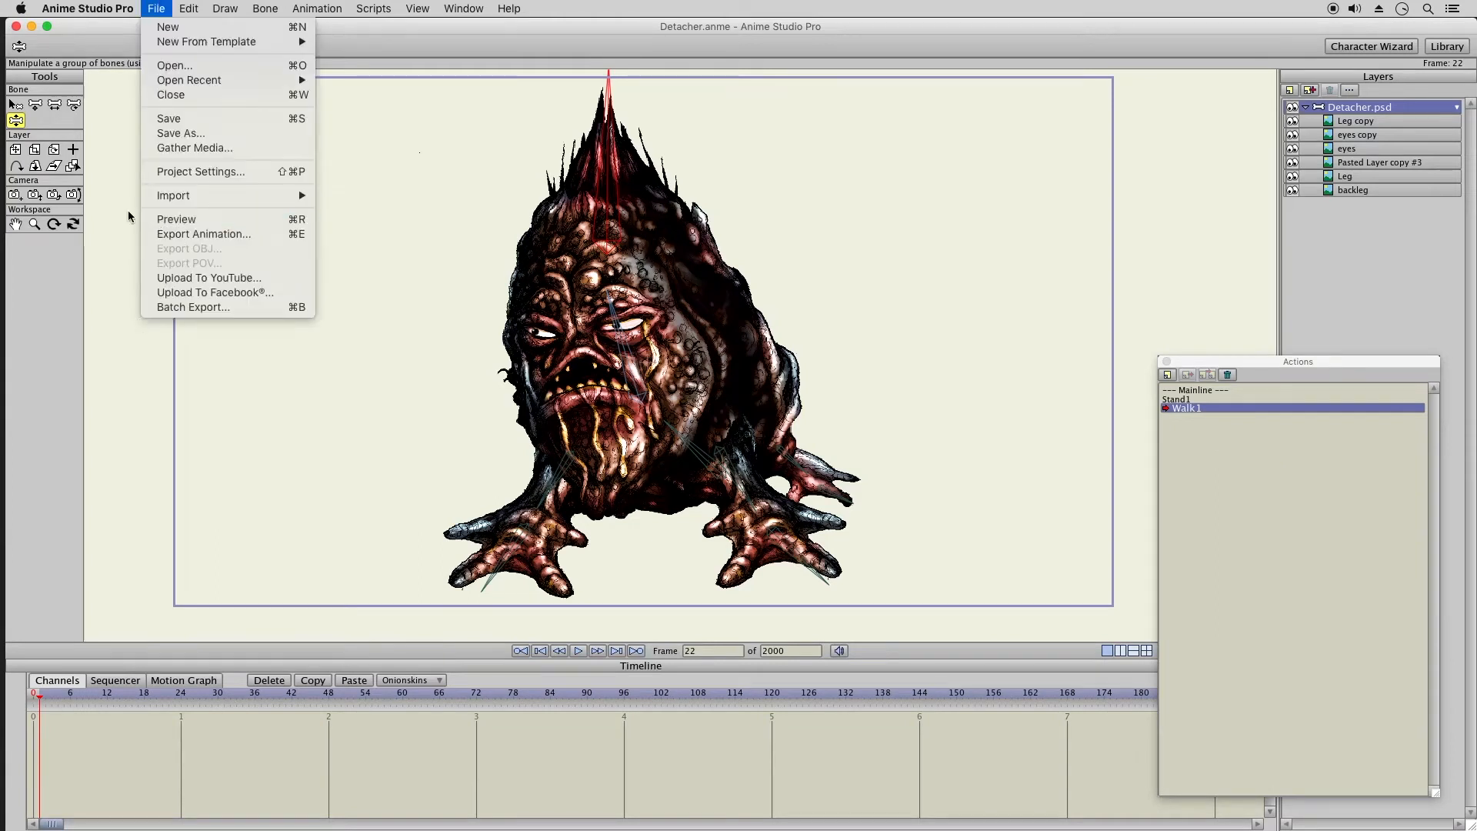
left_click(199, 120)
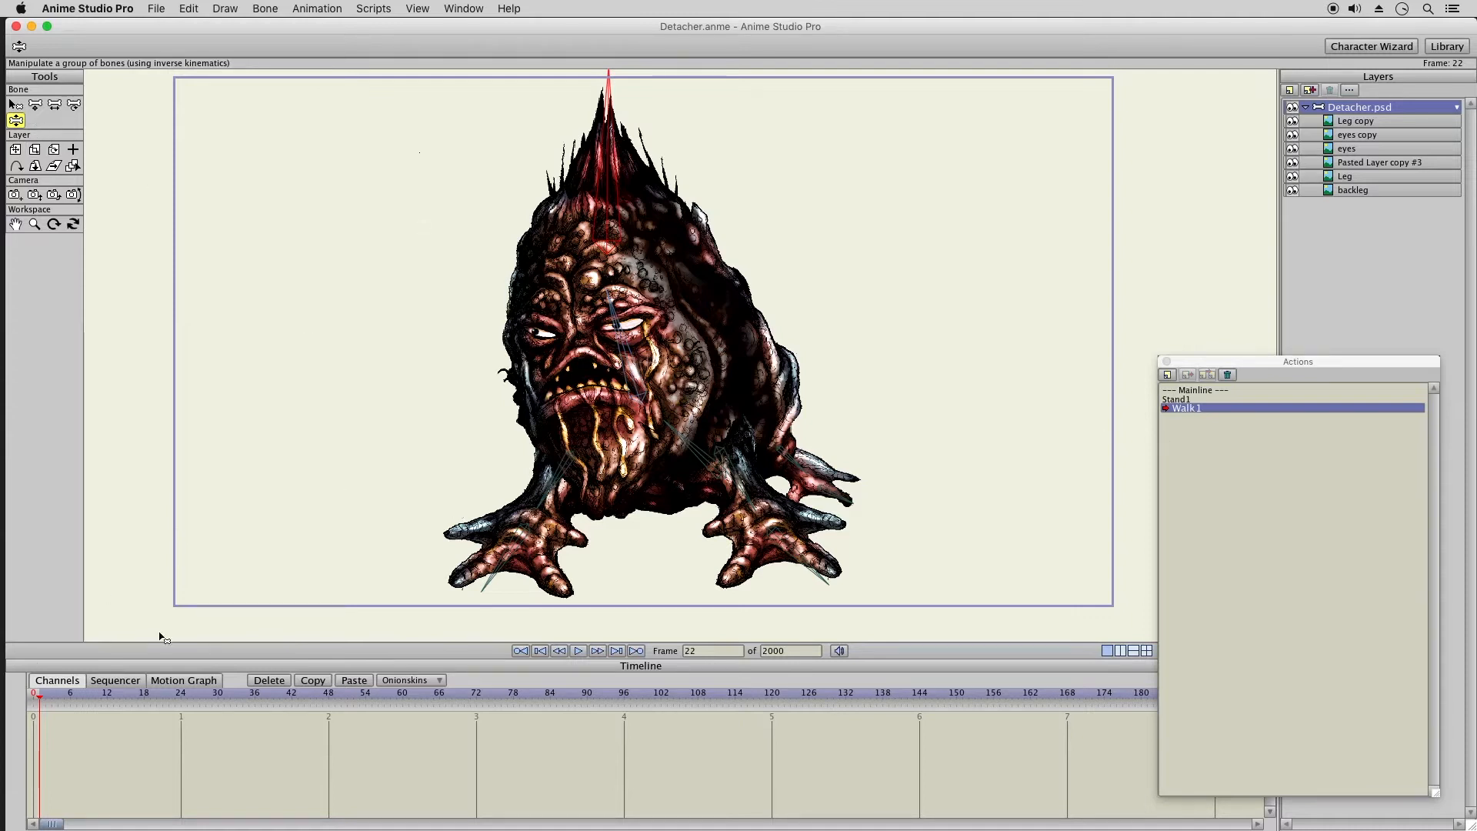
- Insert a copy of the Stand1 keyframes into Walk1 and key the main body bone's position at the start and frame 48
double_click(1209, 408)
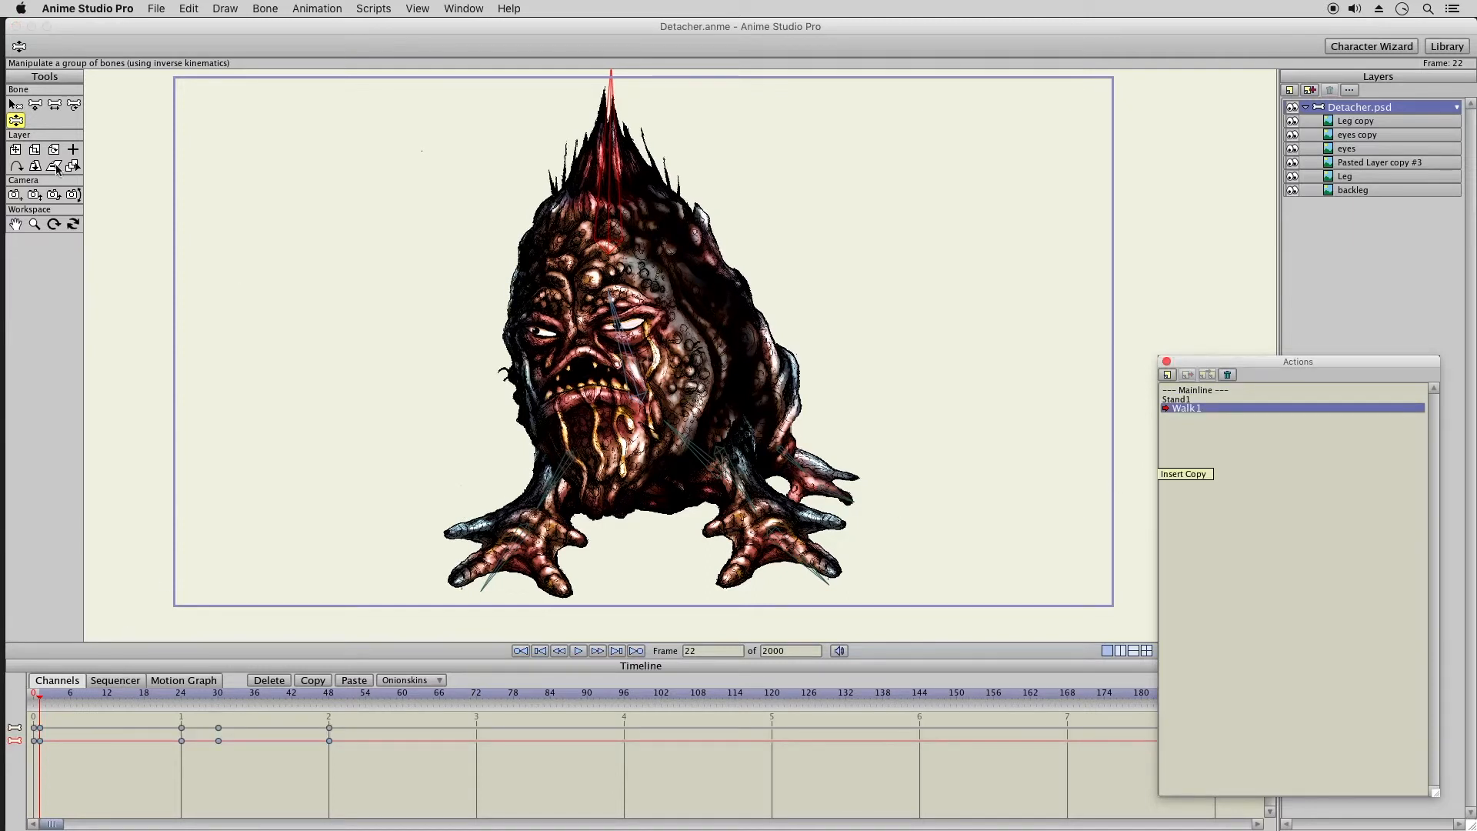
left_click(35, 105)
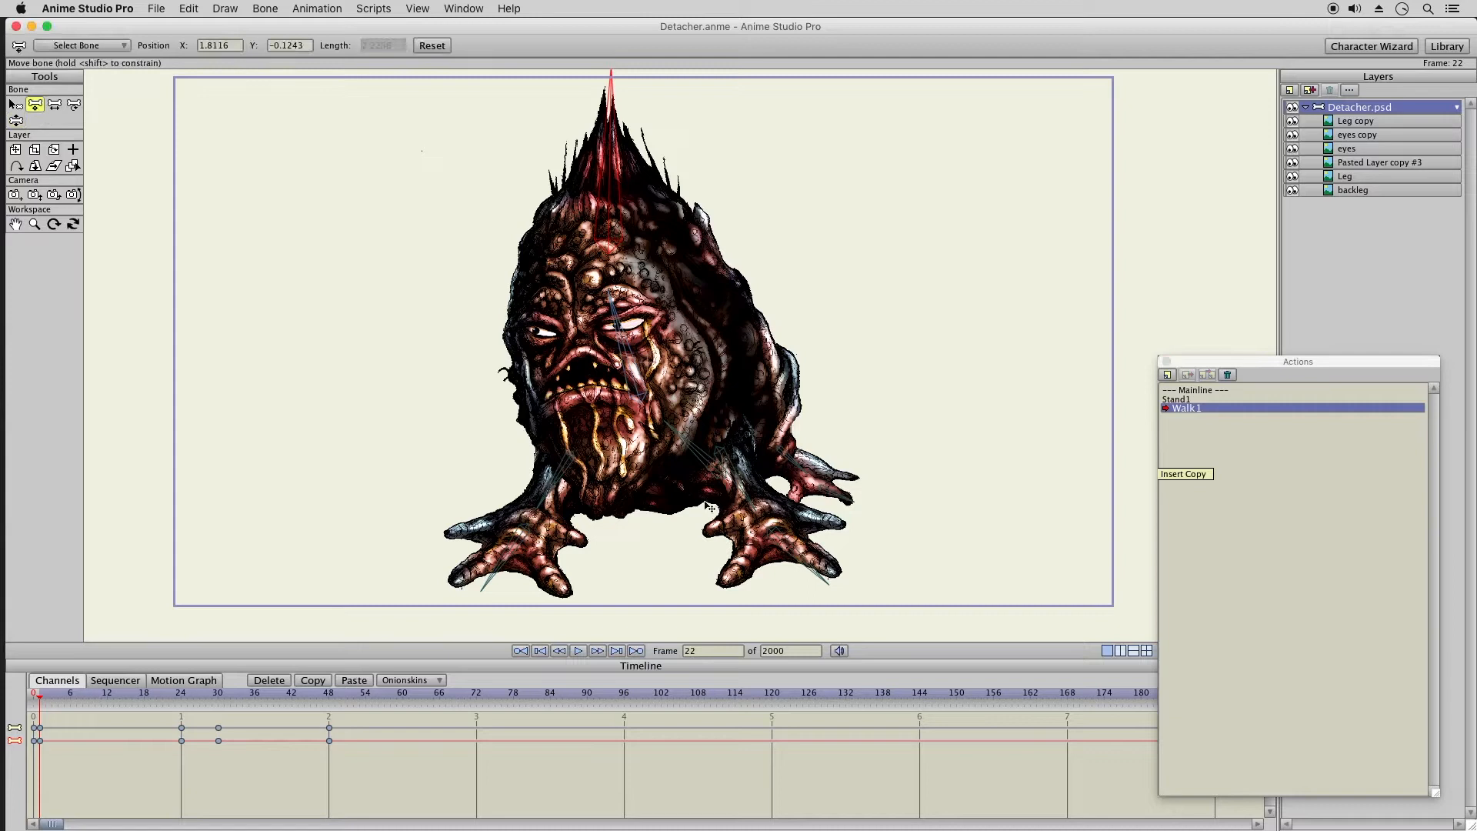
left_click(712, 473)
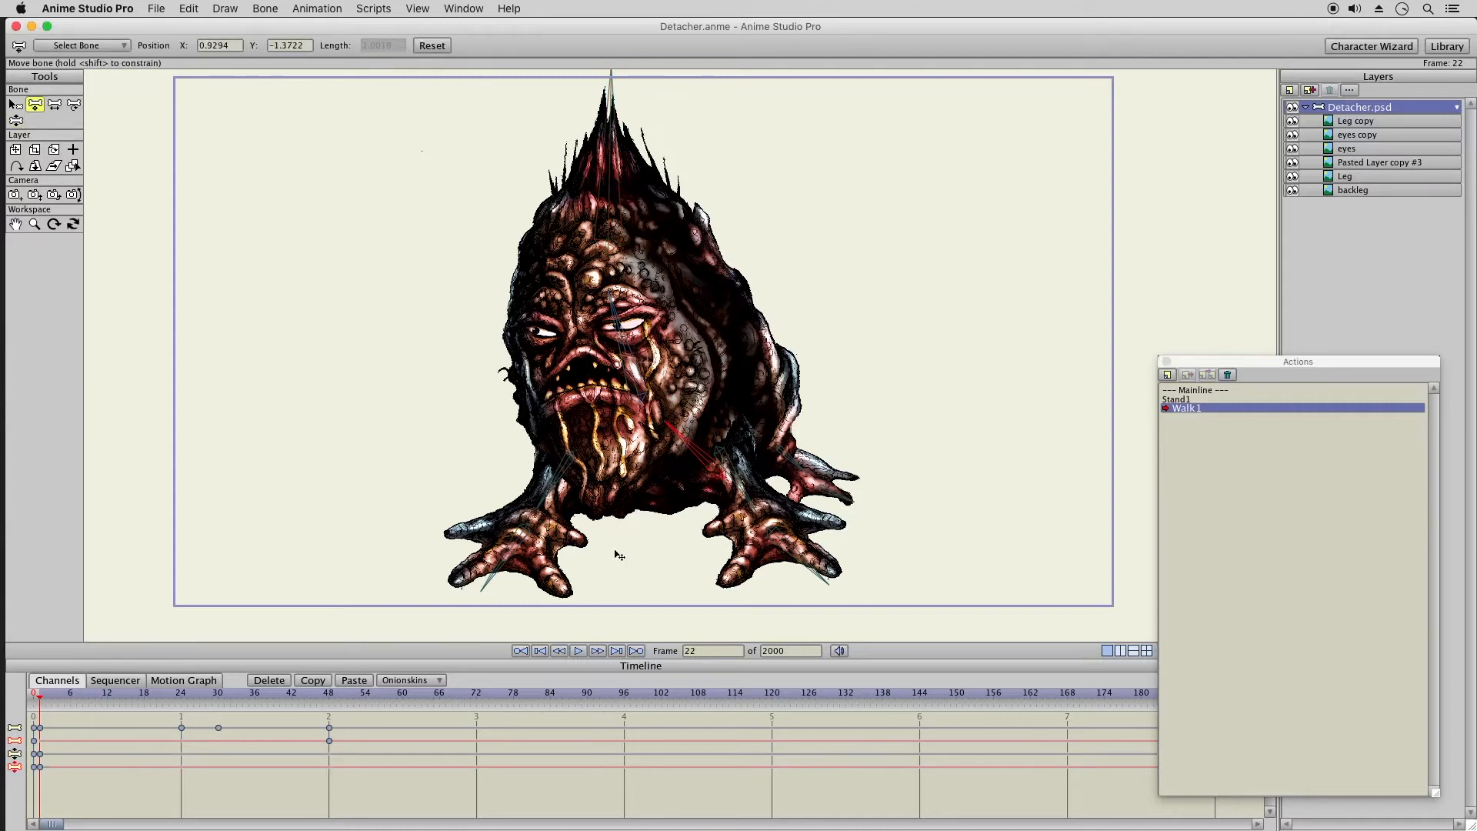
left_click(329, 698)
left_click_drag(713, 476, 712, 480)
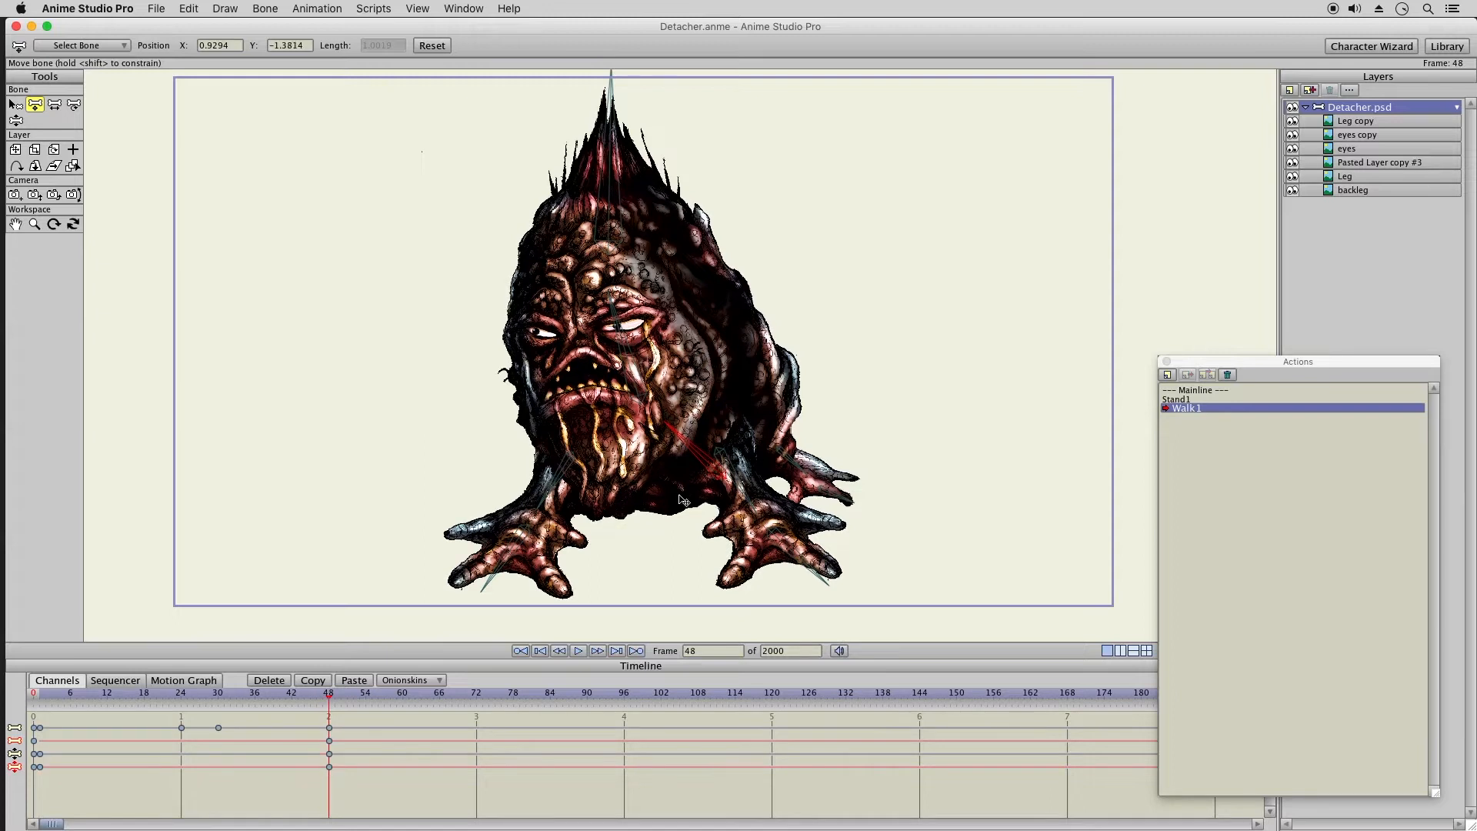
- At frame 24, lower the main body bone to about Y -1.44 and spread the front and back foot bones outward
left_click(182, 697)
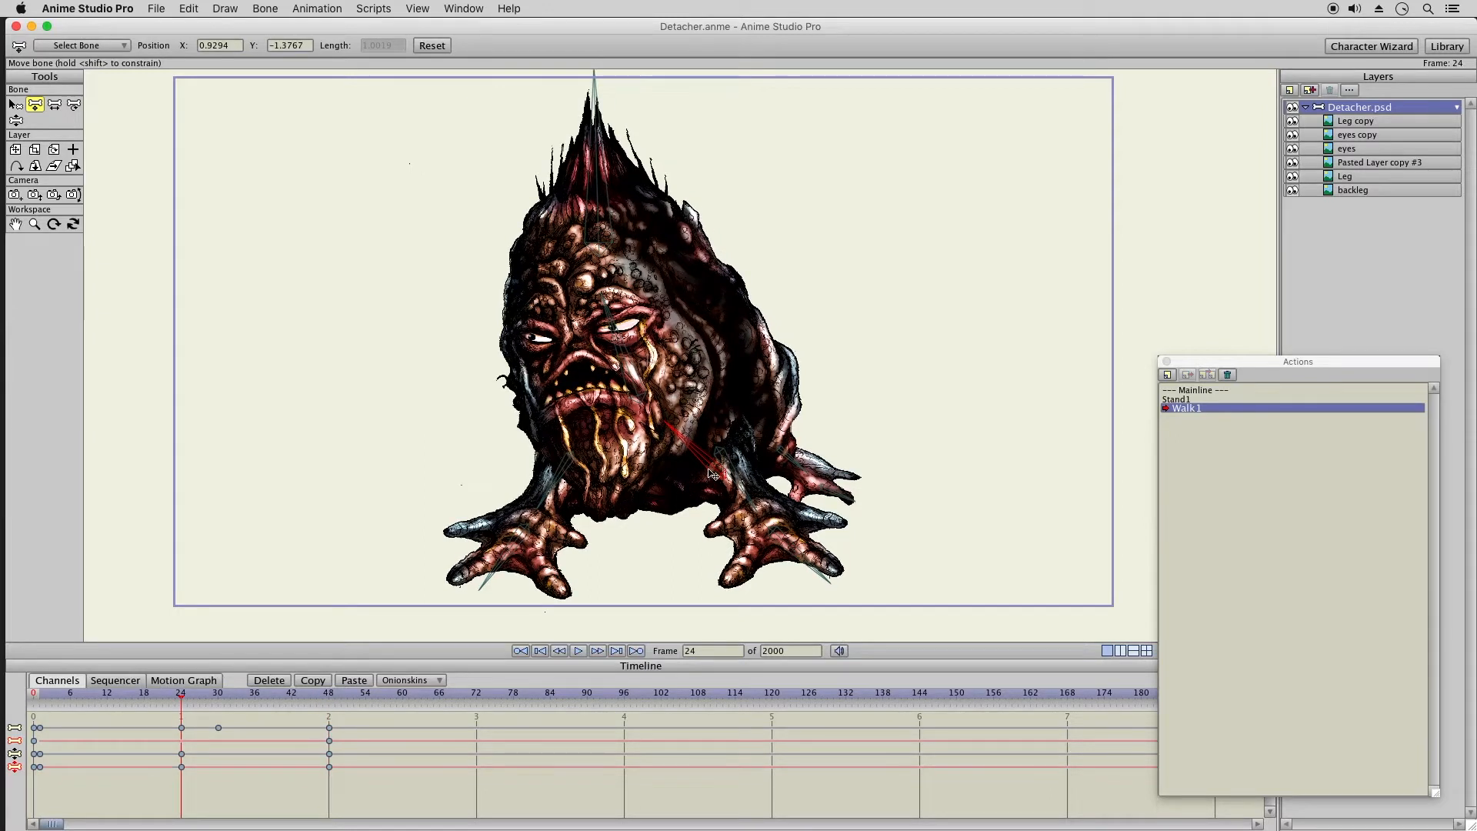
left_click_drag(712, 474, 715, 478)
left_click(15, 120)
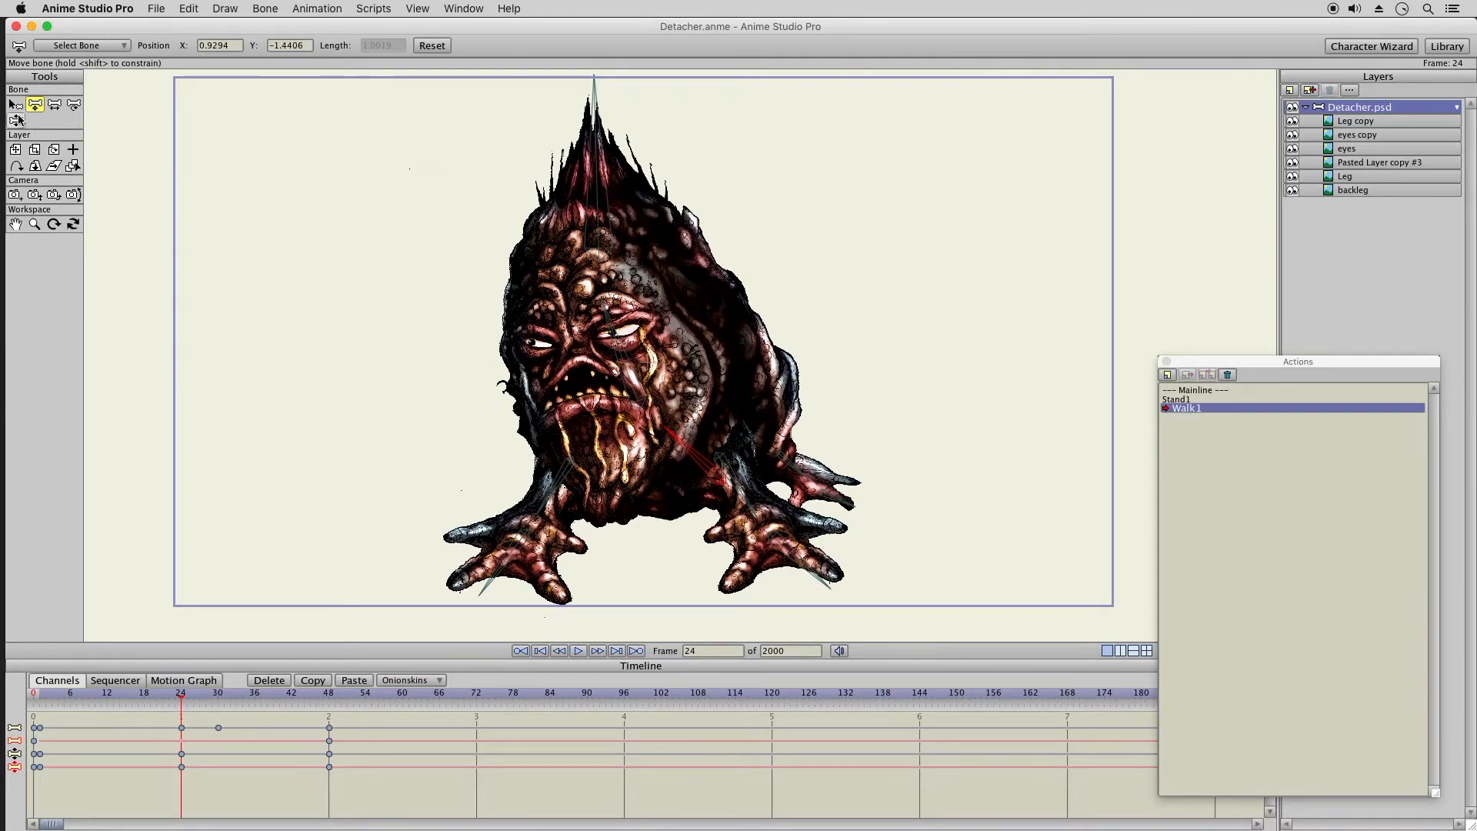
left_click_drag(485, 567, 444, 563)
left_click_drag(795, 567, 823, 586)
left_click_drag(860, 504, 881, 511)
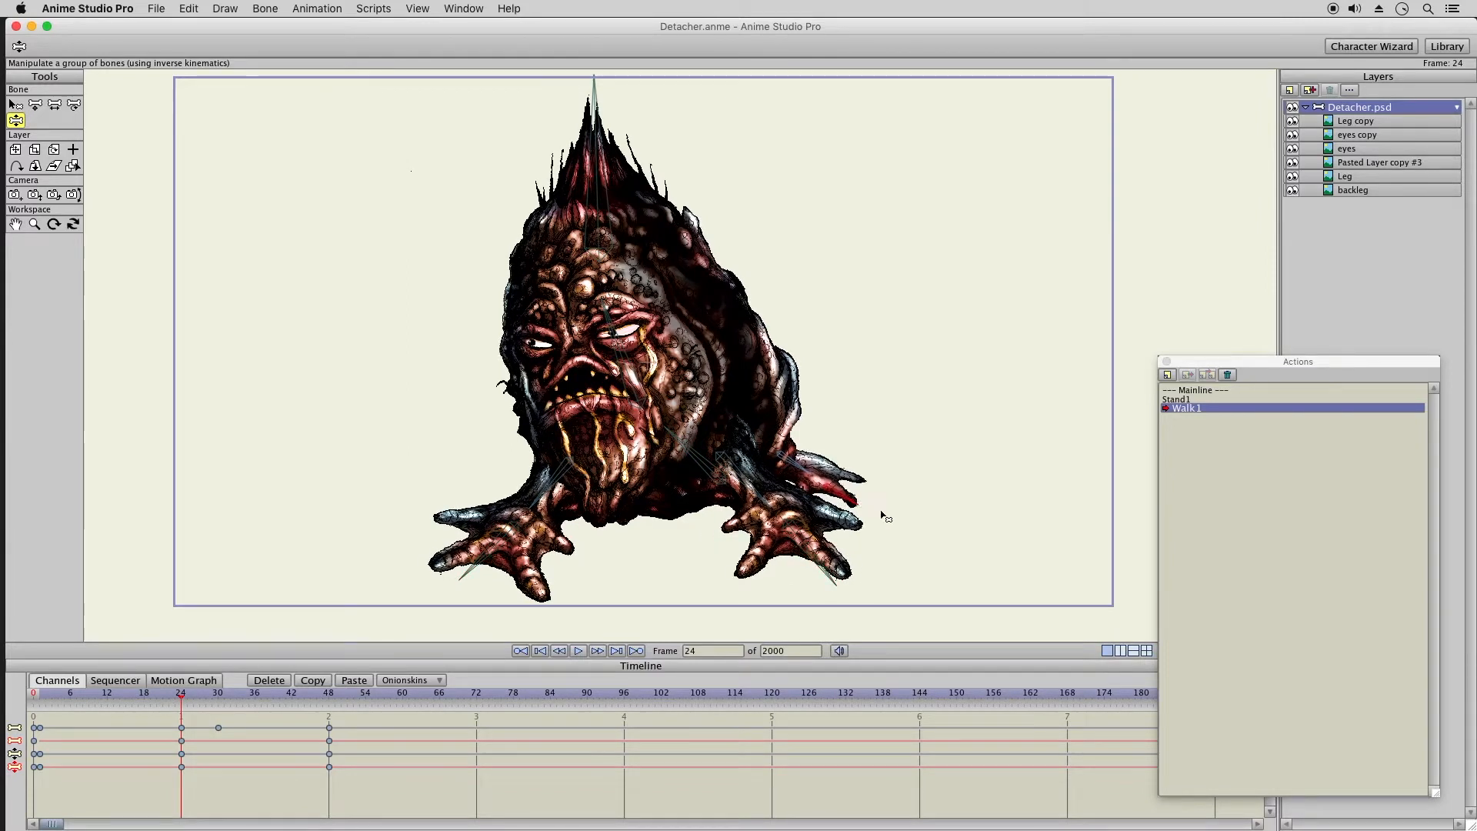
- Play back the Walk1 animation and return to frame 1
left_click(580, 650)
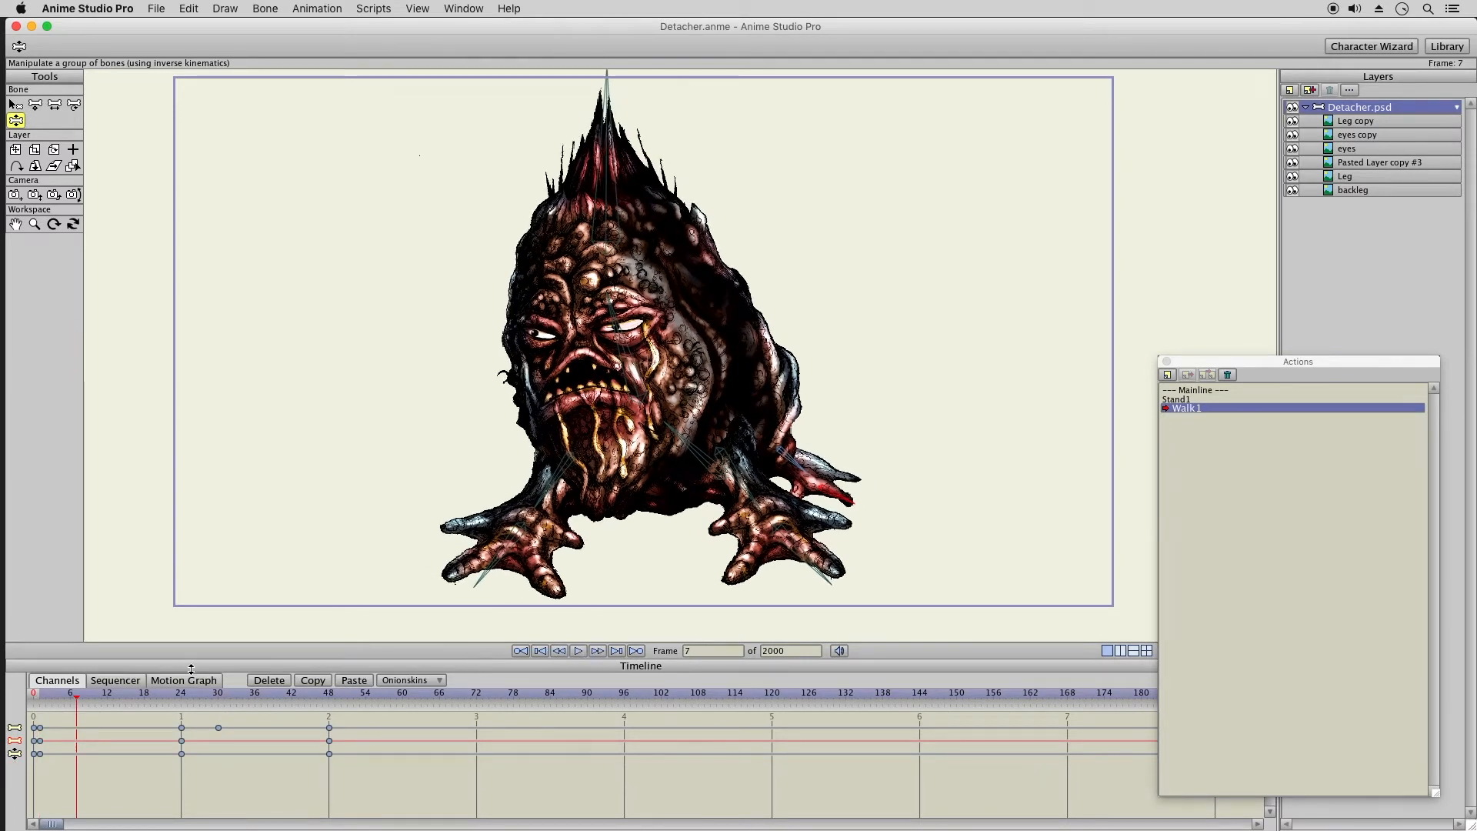
left_click(41, 696)
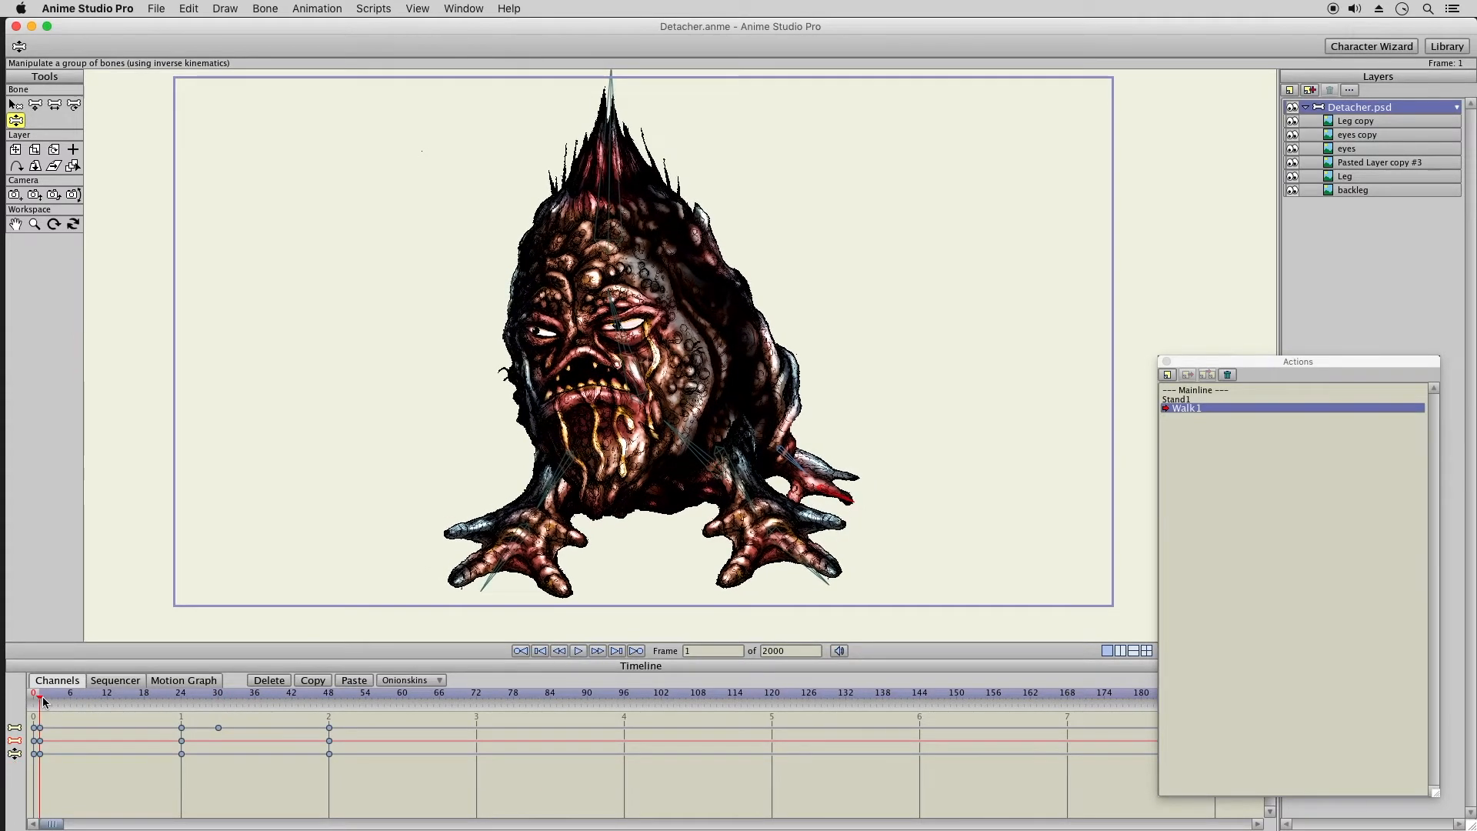
- Make Stand1 the active action and insert a copy of the Walk1 keyframes into it
left_click(1199, 399)
double_click(1189, 400)
double_click(1186, 408)
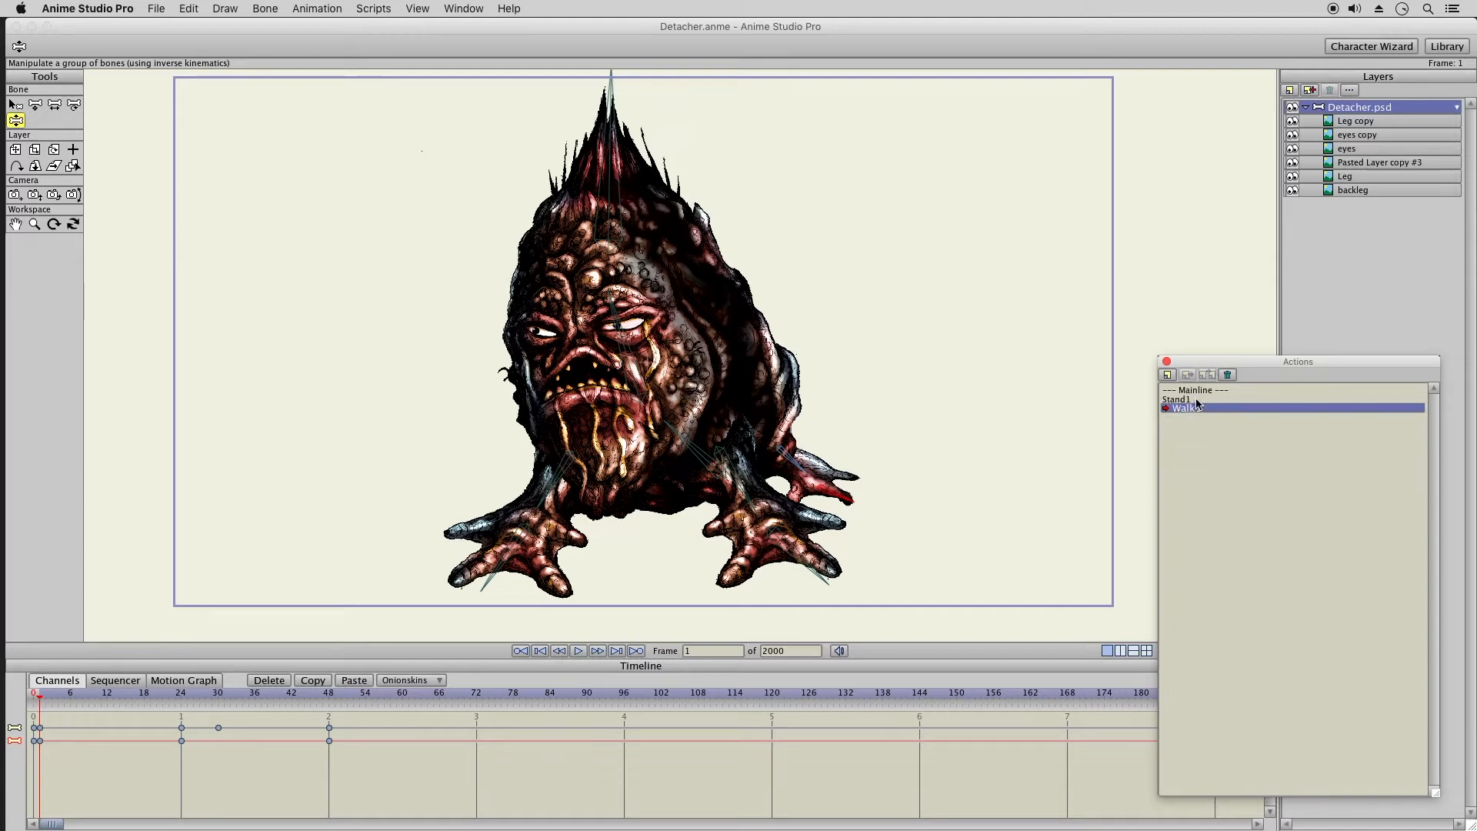
left_click(1194, 400)
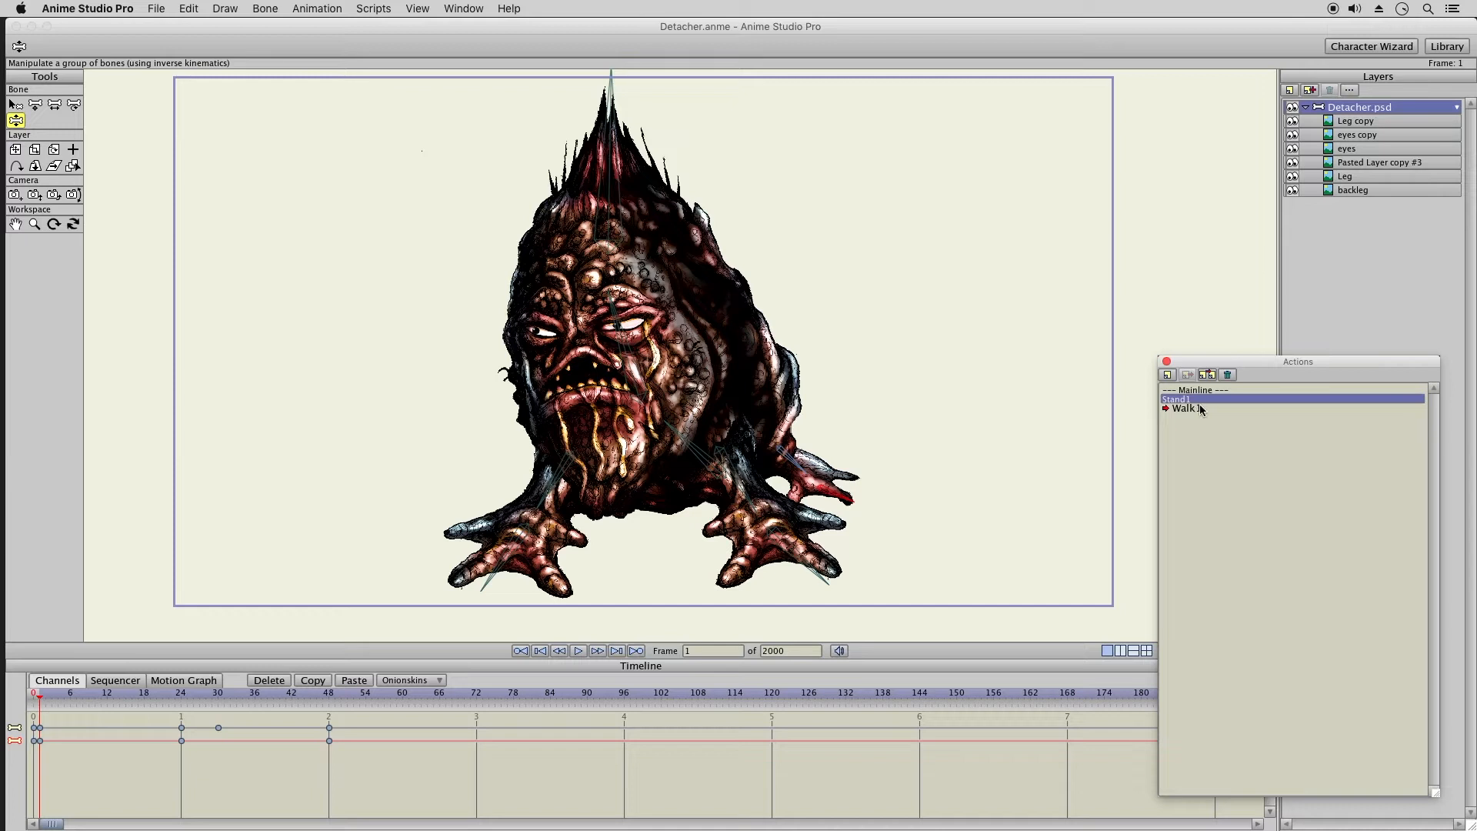
left_click(1202, 408)
left_click(1193, 399)
left_click(1189, 407)
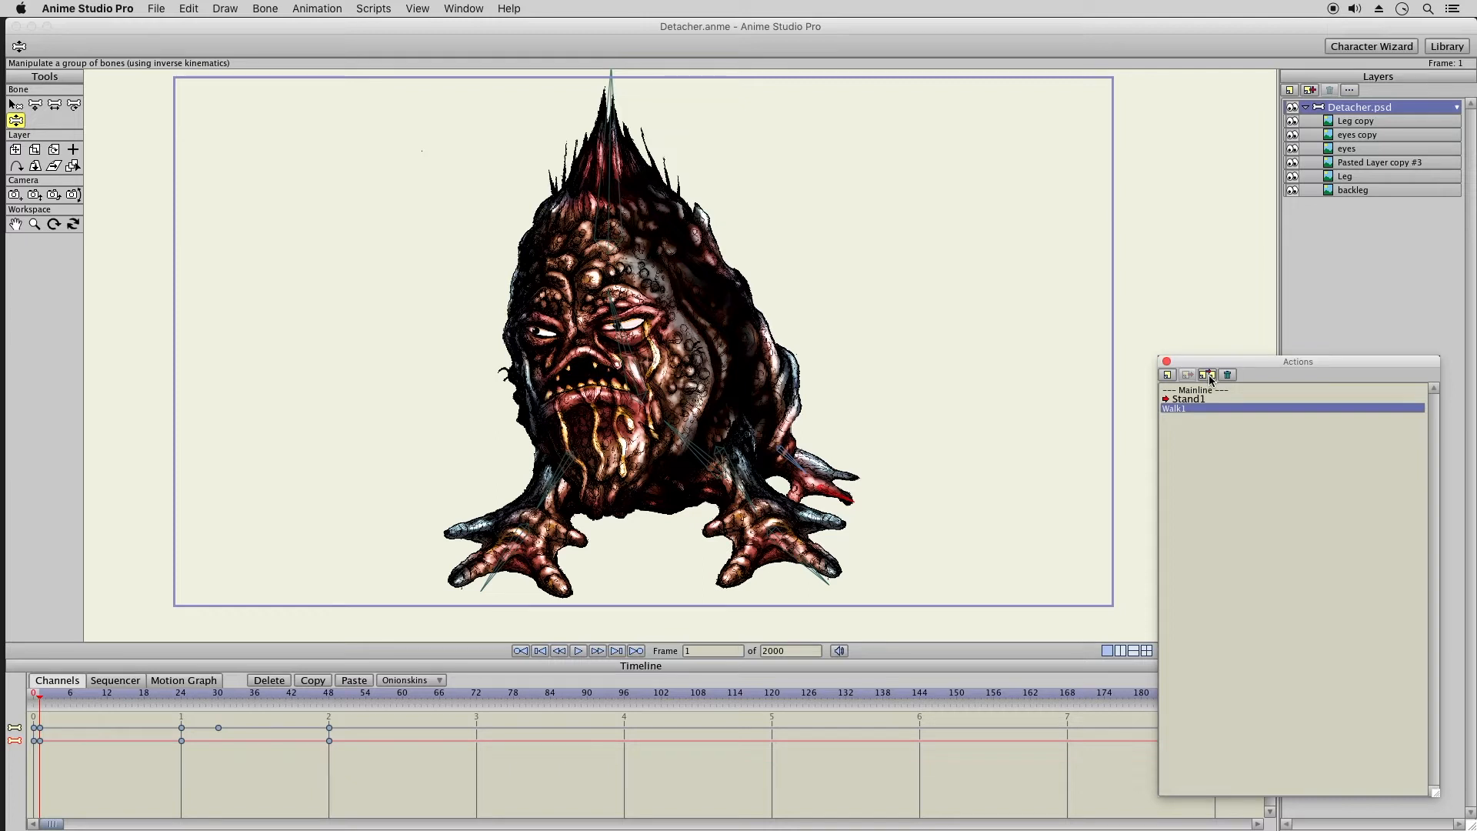
left_click(1208, 376)
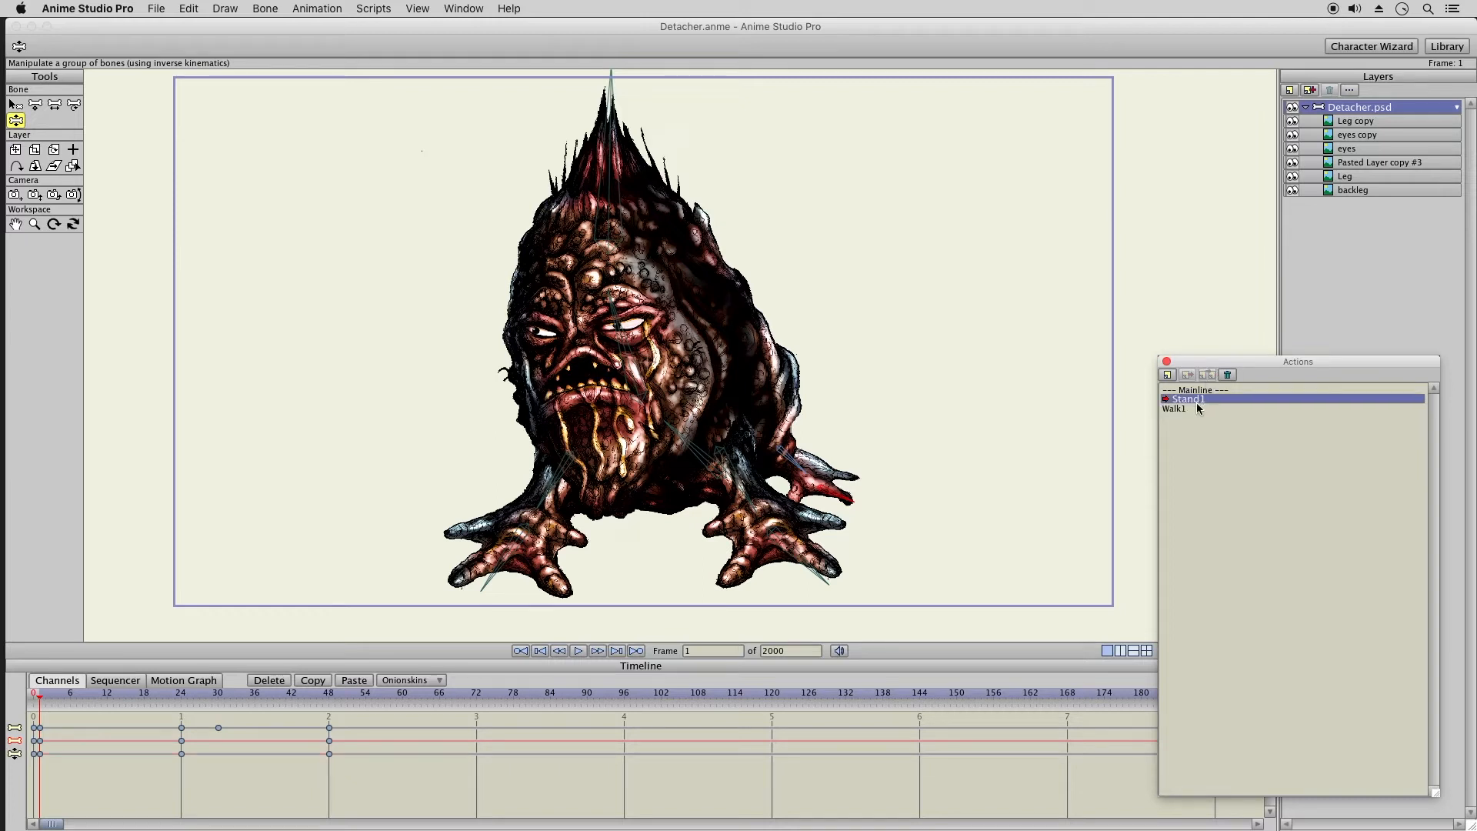
- In Walk1, delete the keyframes at frames 24 and 30 and move the frame 48 keyframes to frame 24
left_click(1192, 408)
double_click(1192, 408)
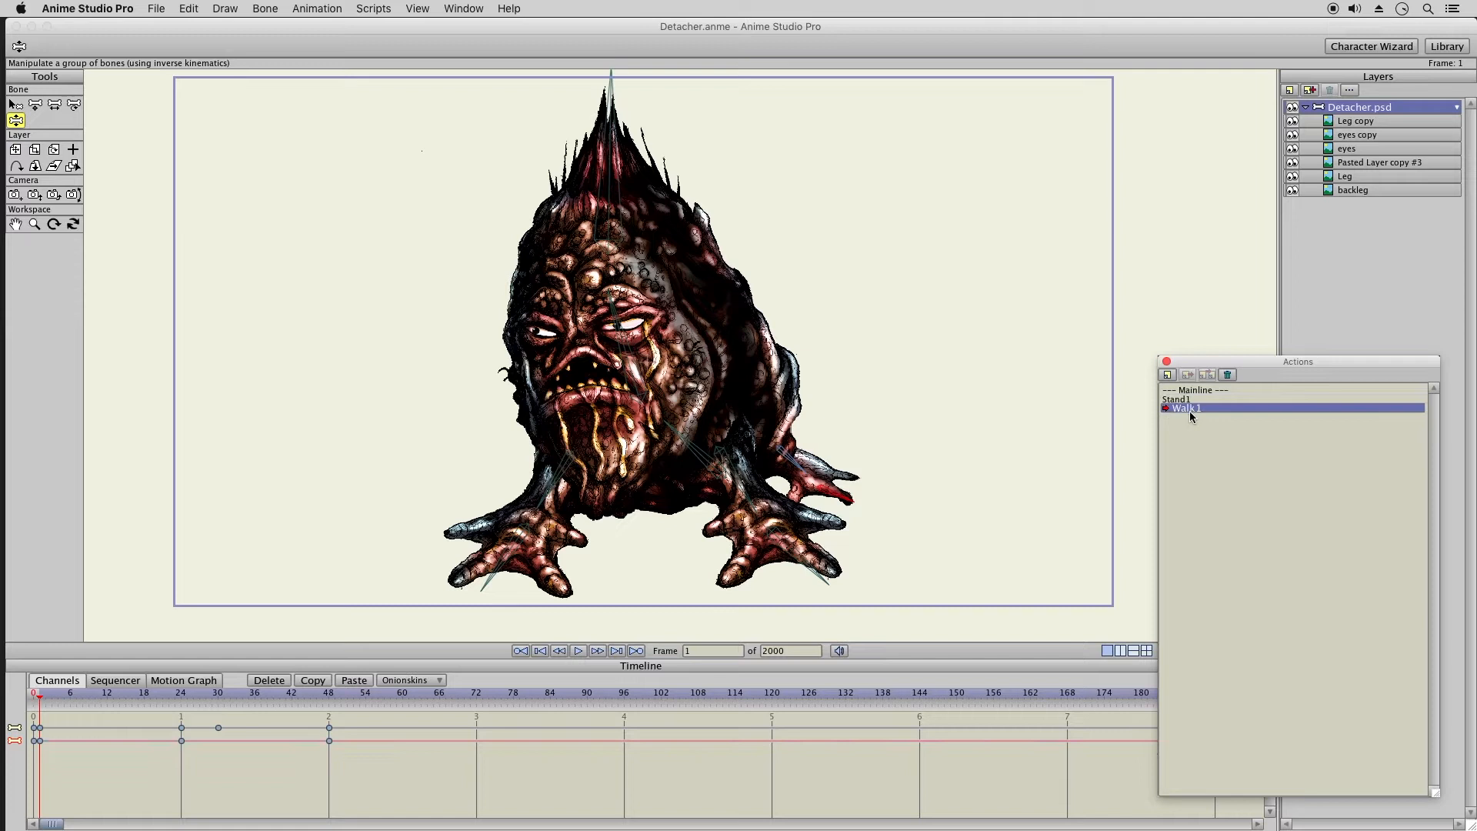
left_click(314, 723)
left_click_drag(343, 719, 142, 767)
left_click_drag(256, 721, 146, 757)
left_click(265, 680)
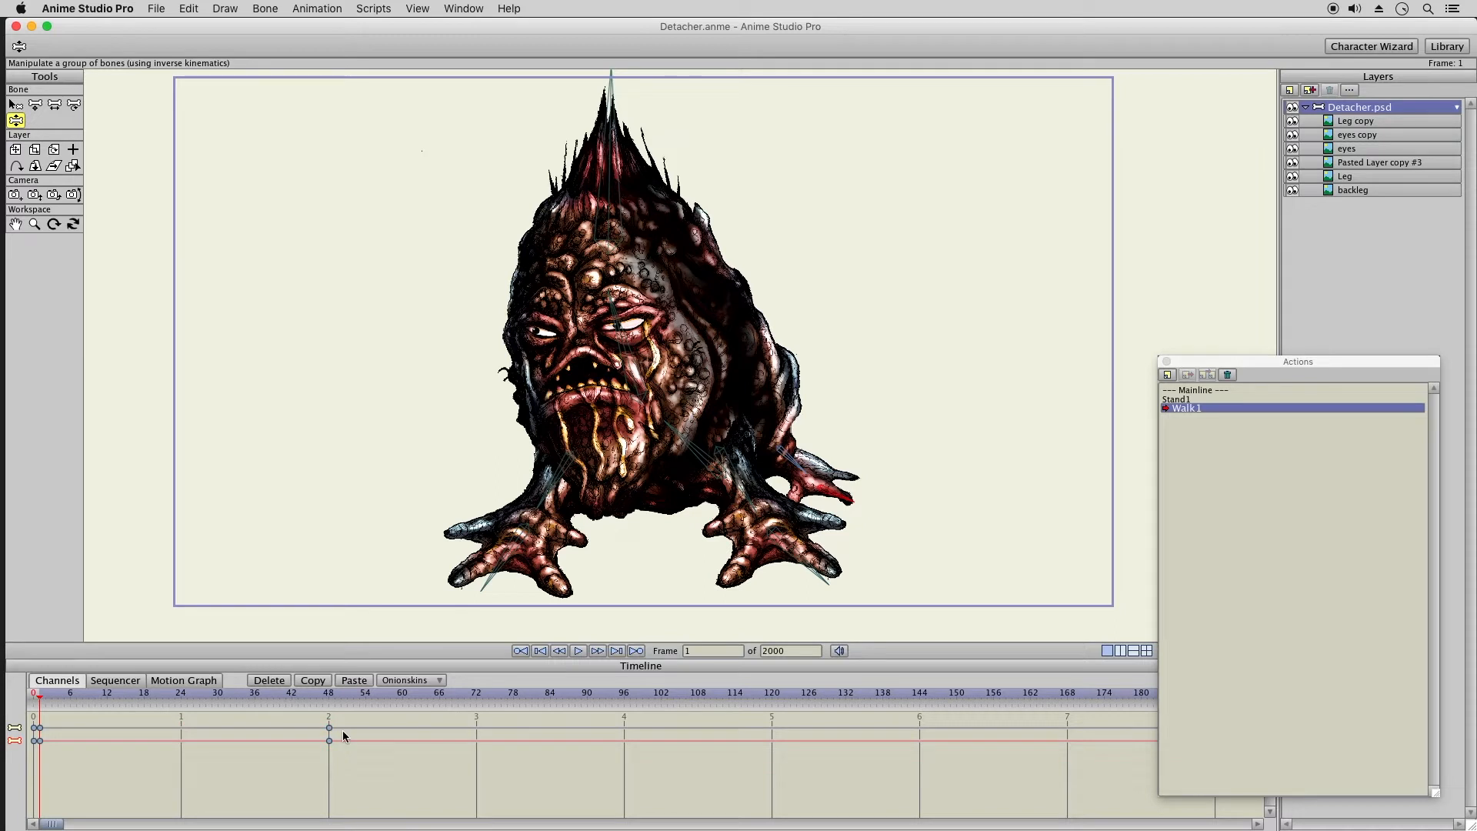
left_click_drag(327, 742, 299, 740)
- Key the main body bone's position at frame 1 of Walk1 and go to frame 24
left_click(35, 105)
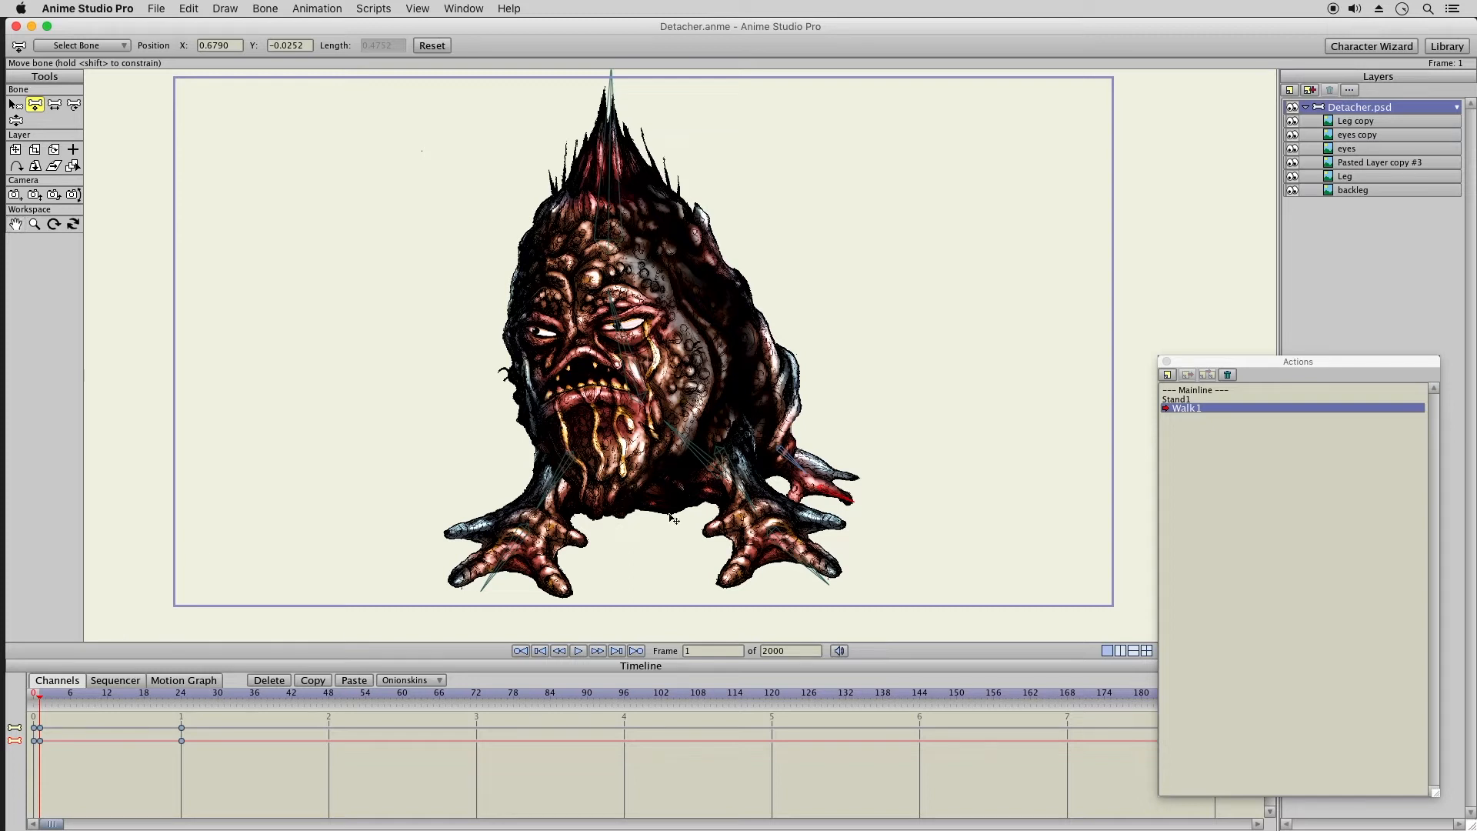
left_click(716, 467)
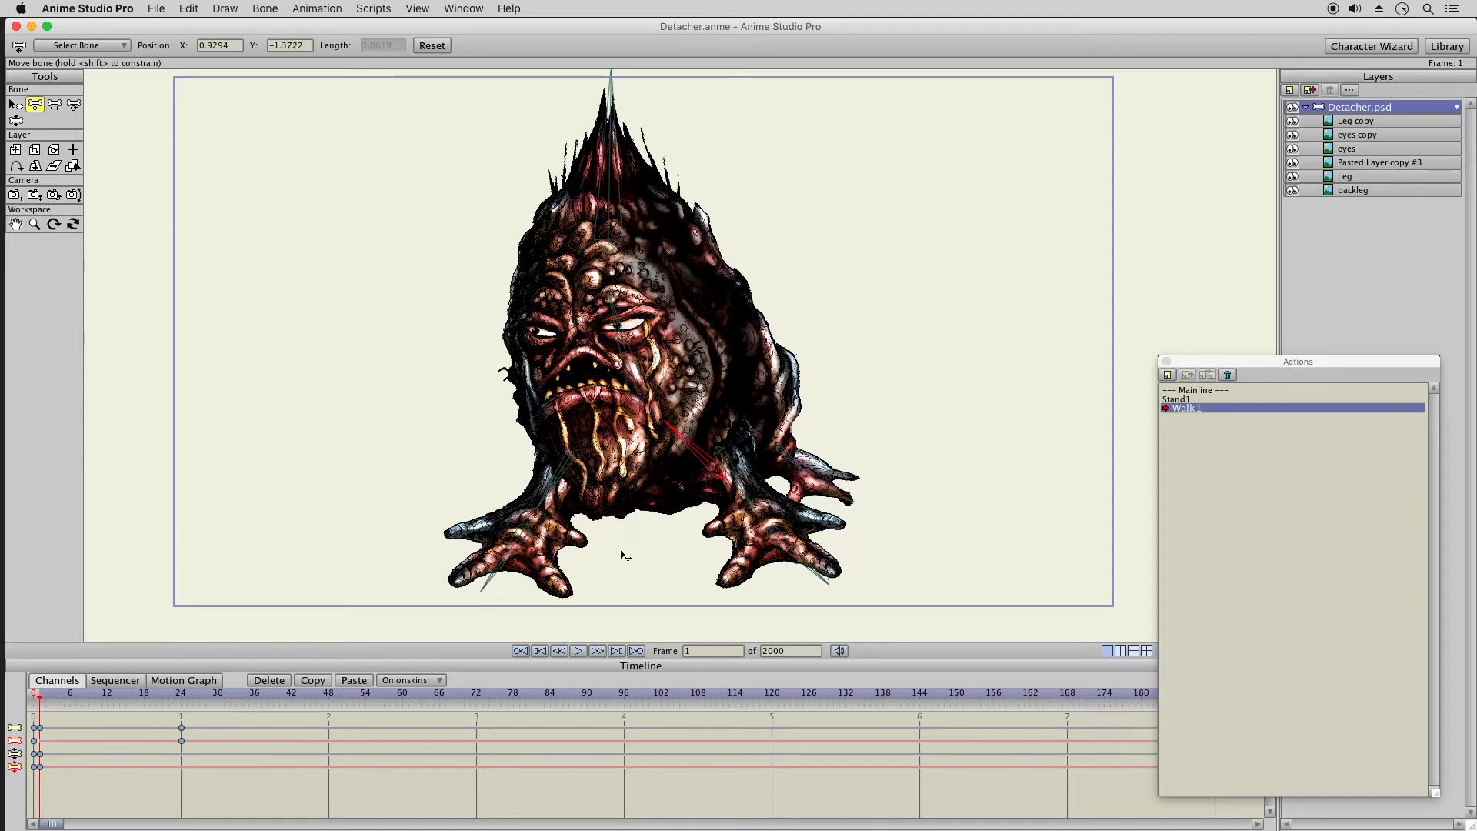
left_click(177, 700)
- Make Stand1 the active action, scrub through its frames to check the motion, and return to frame 1
left_click(1195, 400)
double_click(1195, 400)
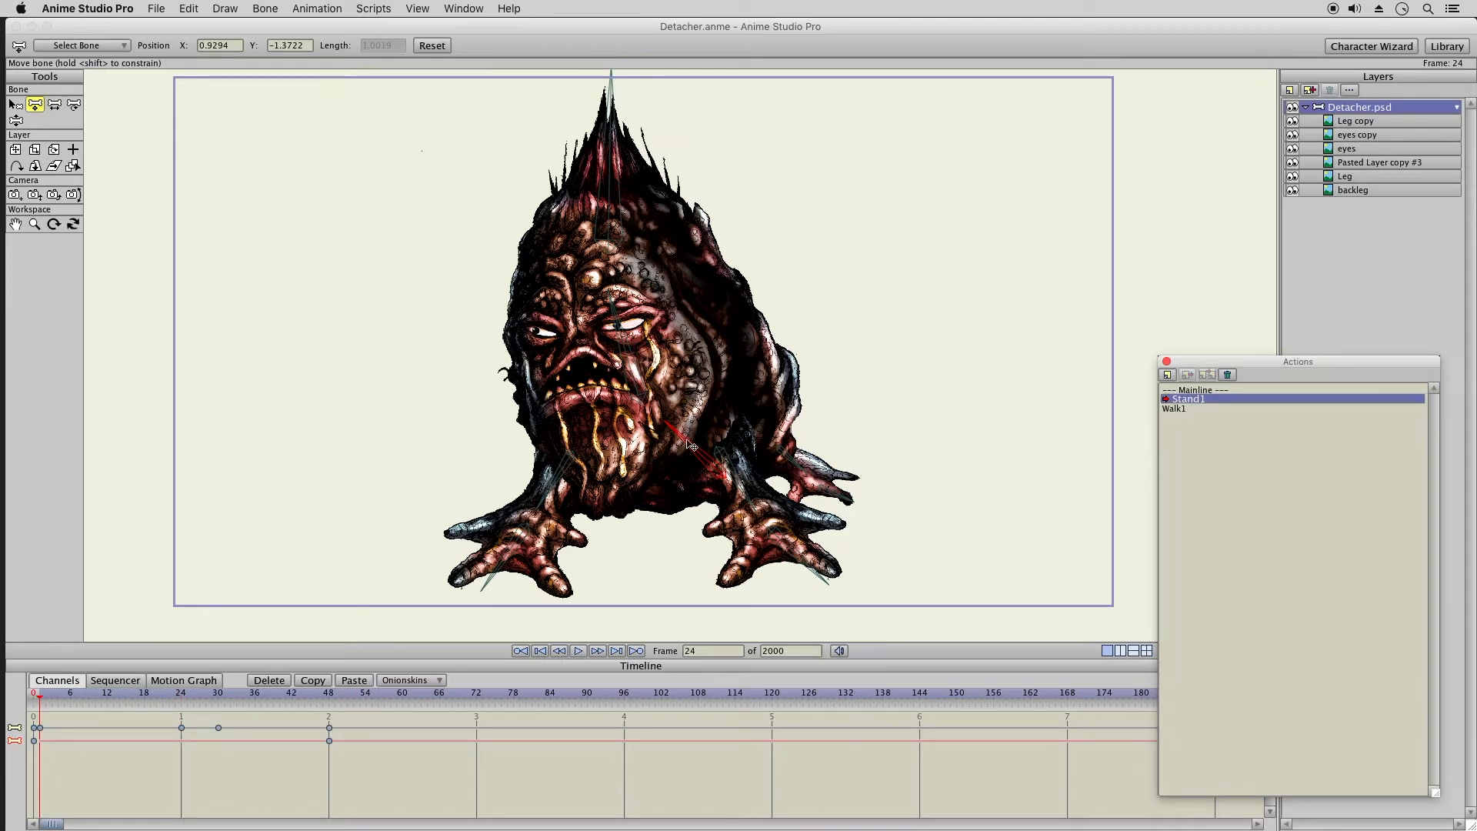
left_click(76, 700)
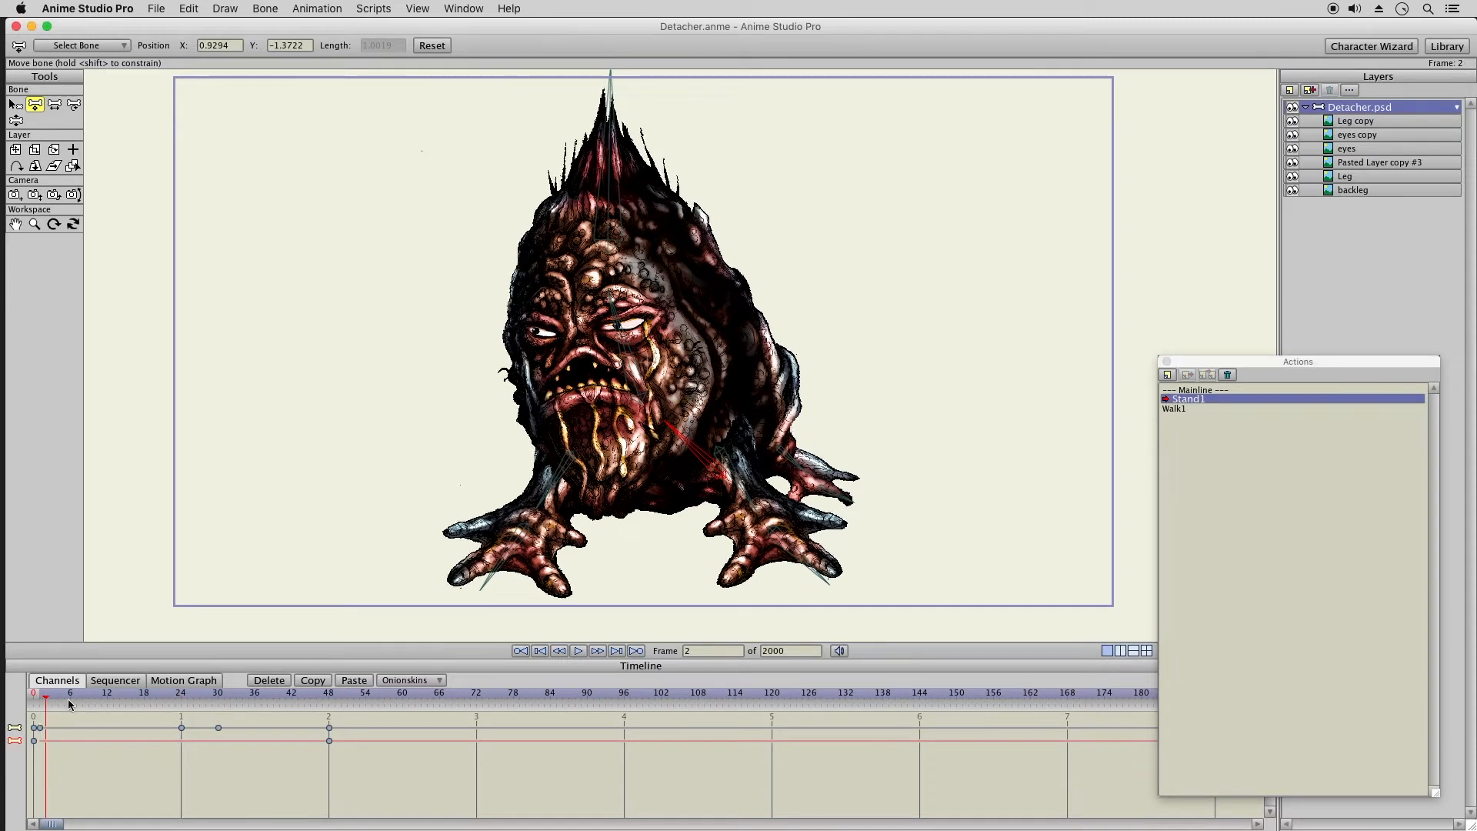
left_click_drag(113, 704, 286, 701)
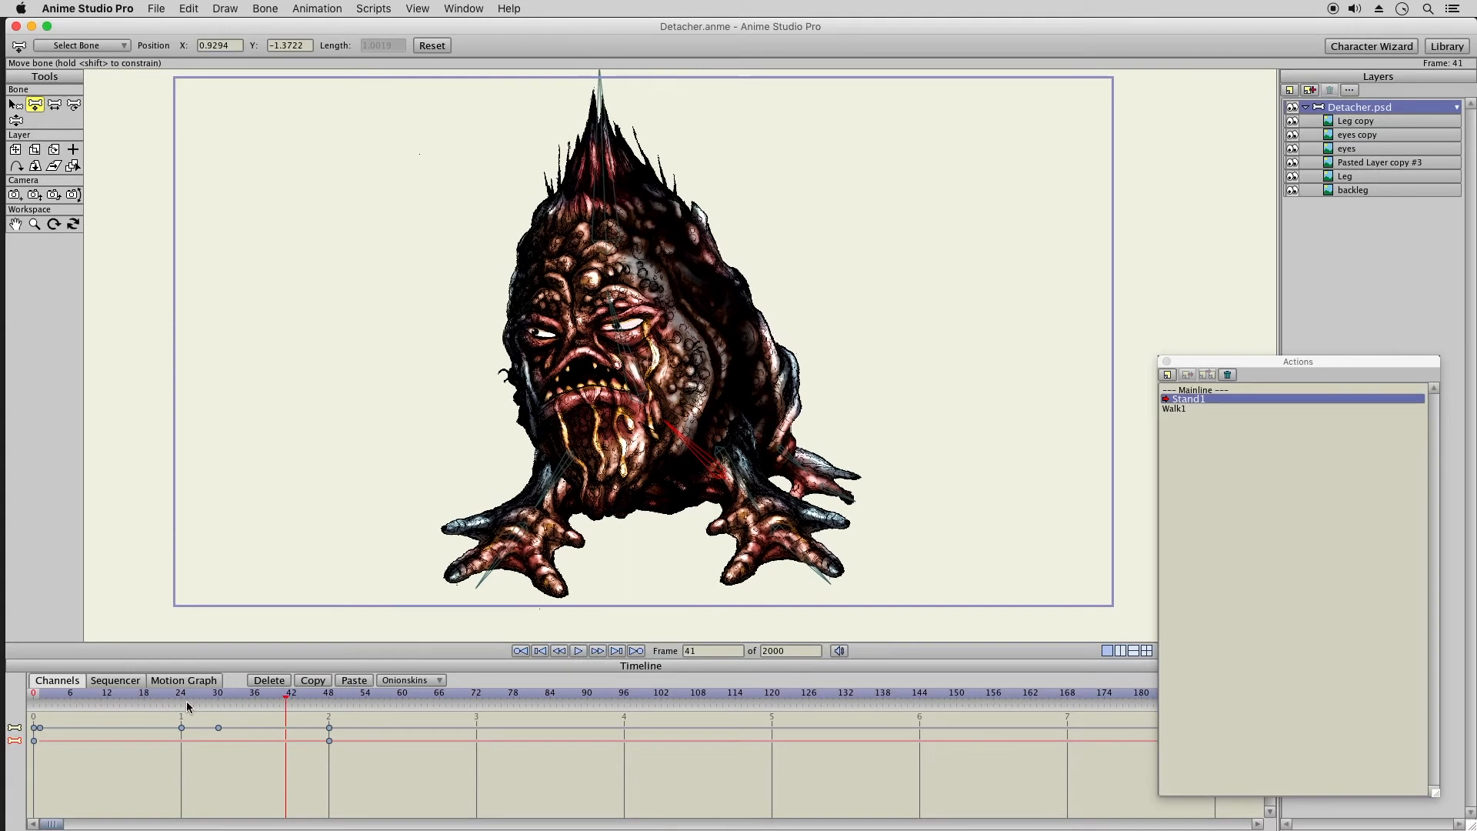
left_click(37, 697)
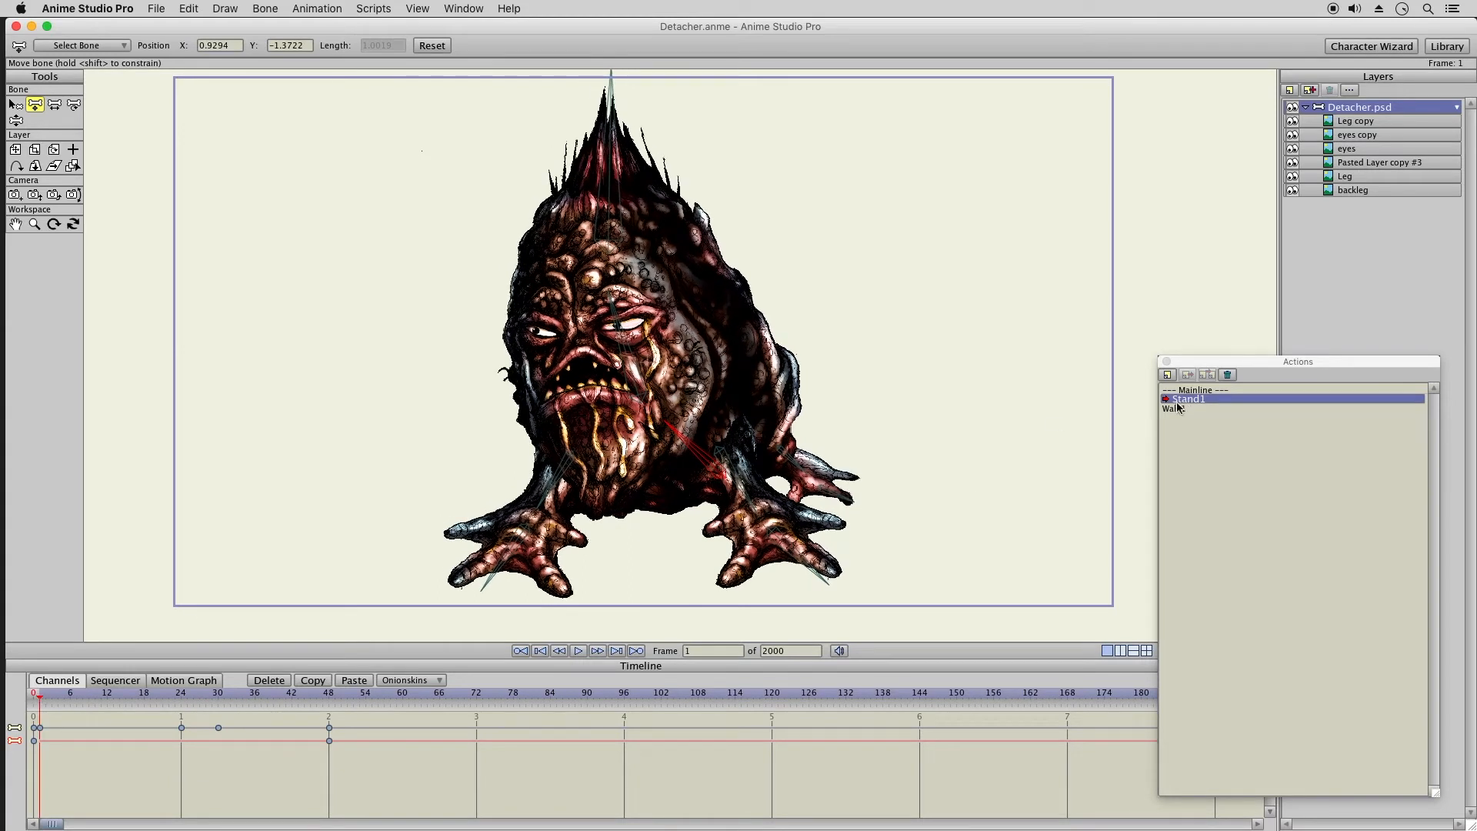
- Key the main body bone's position at frames 1 and 48 of Stand1, and lower it to about Y -1.50 at frame 24
left_click(698, 455)
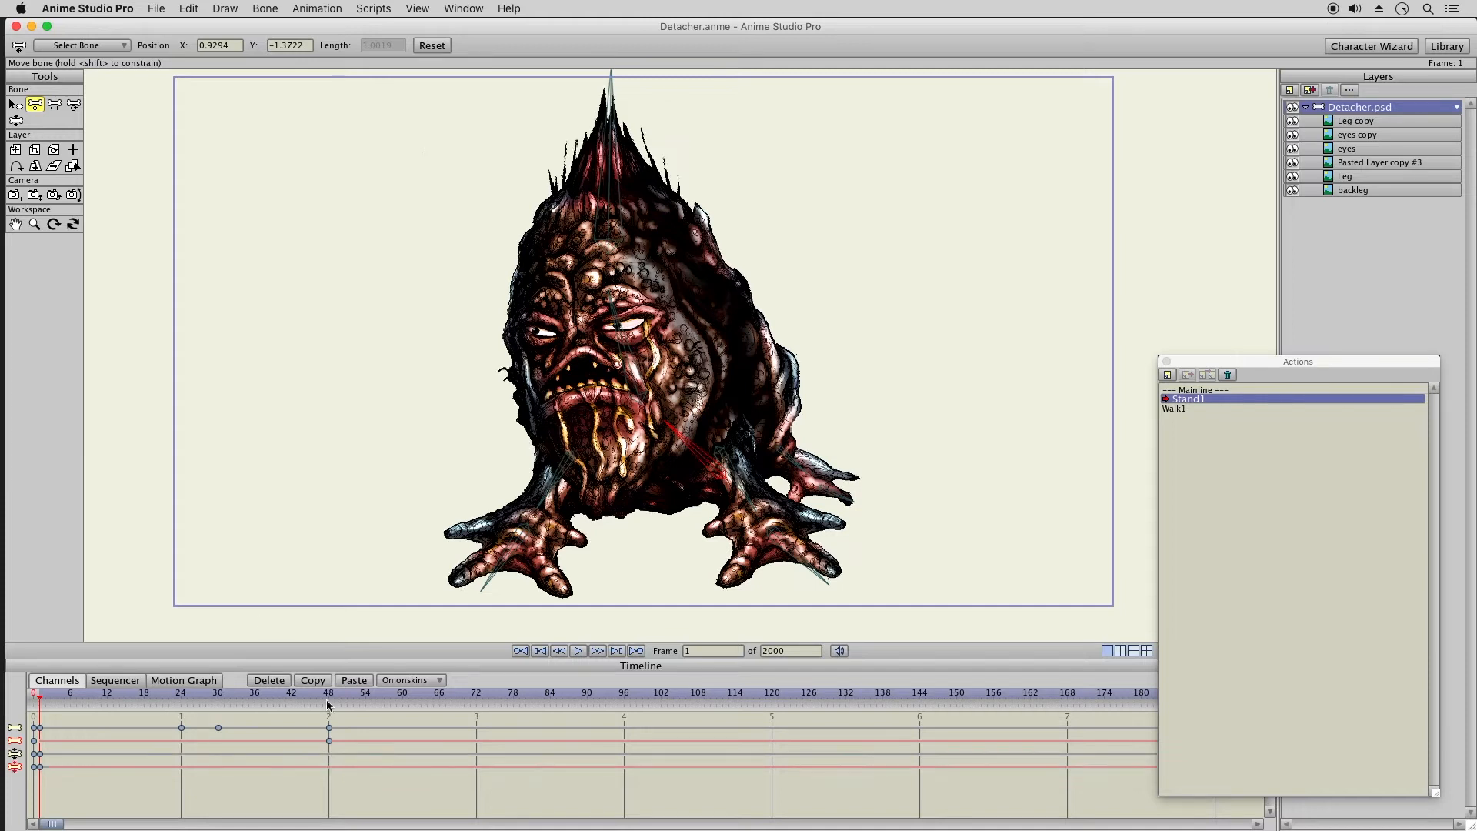
left_click(331, 701)
left_click(717, 477)
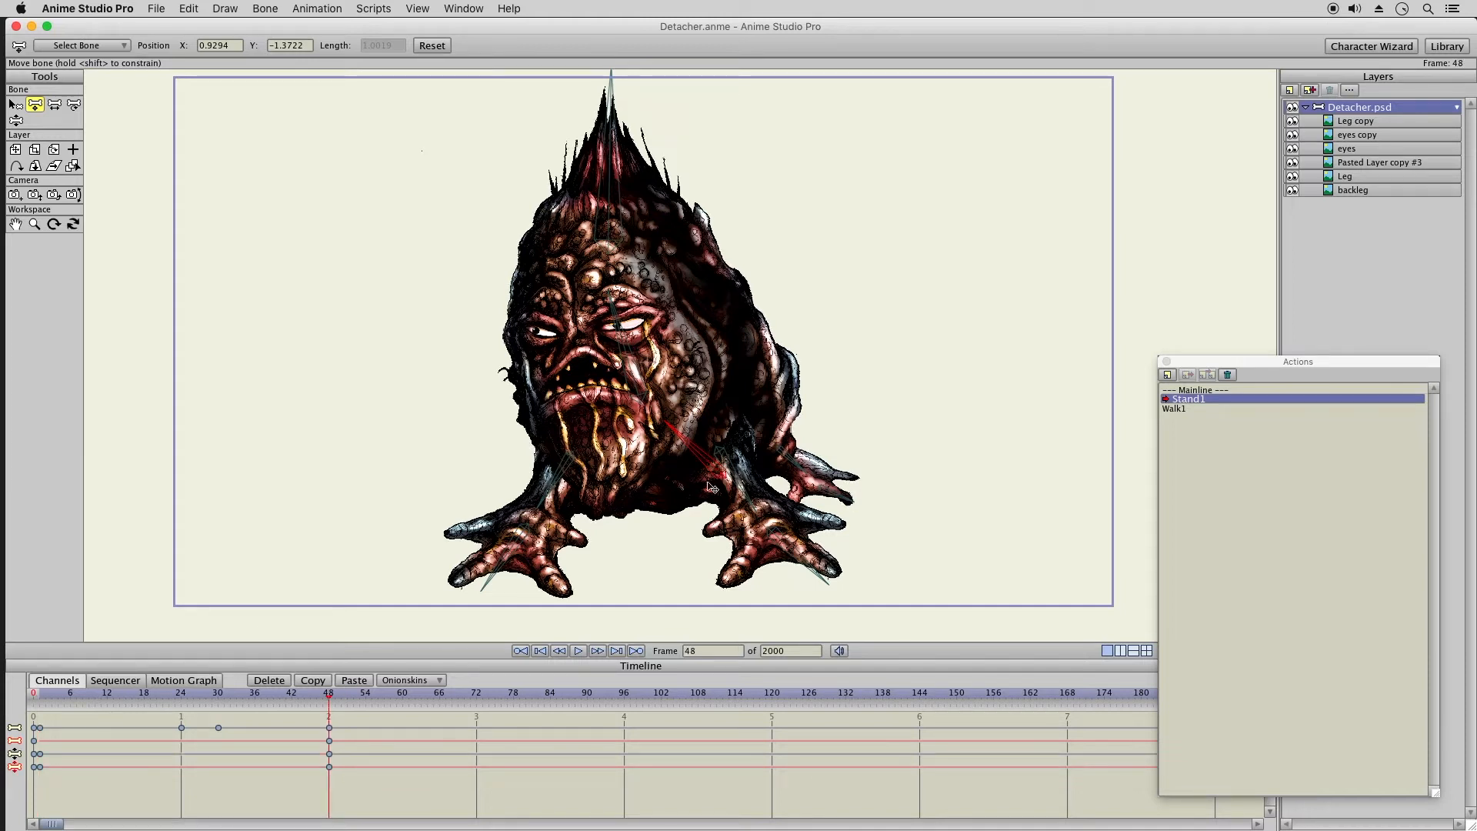
left_click(182, 698)
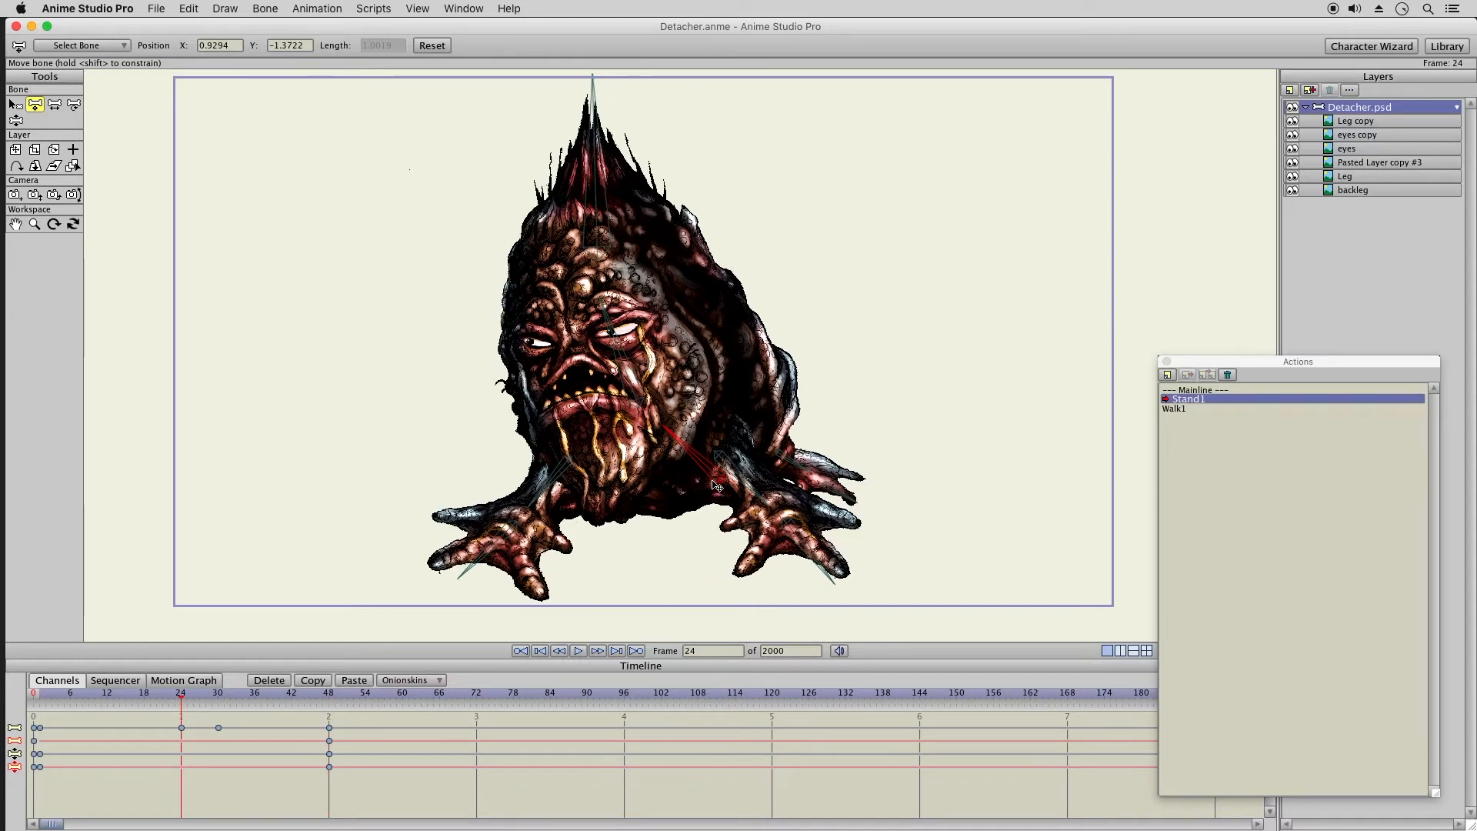
left_click(718, 488)
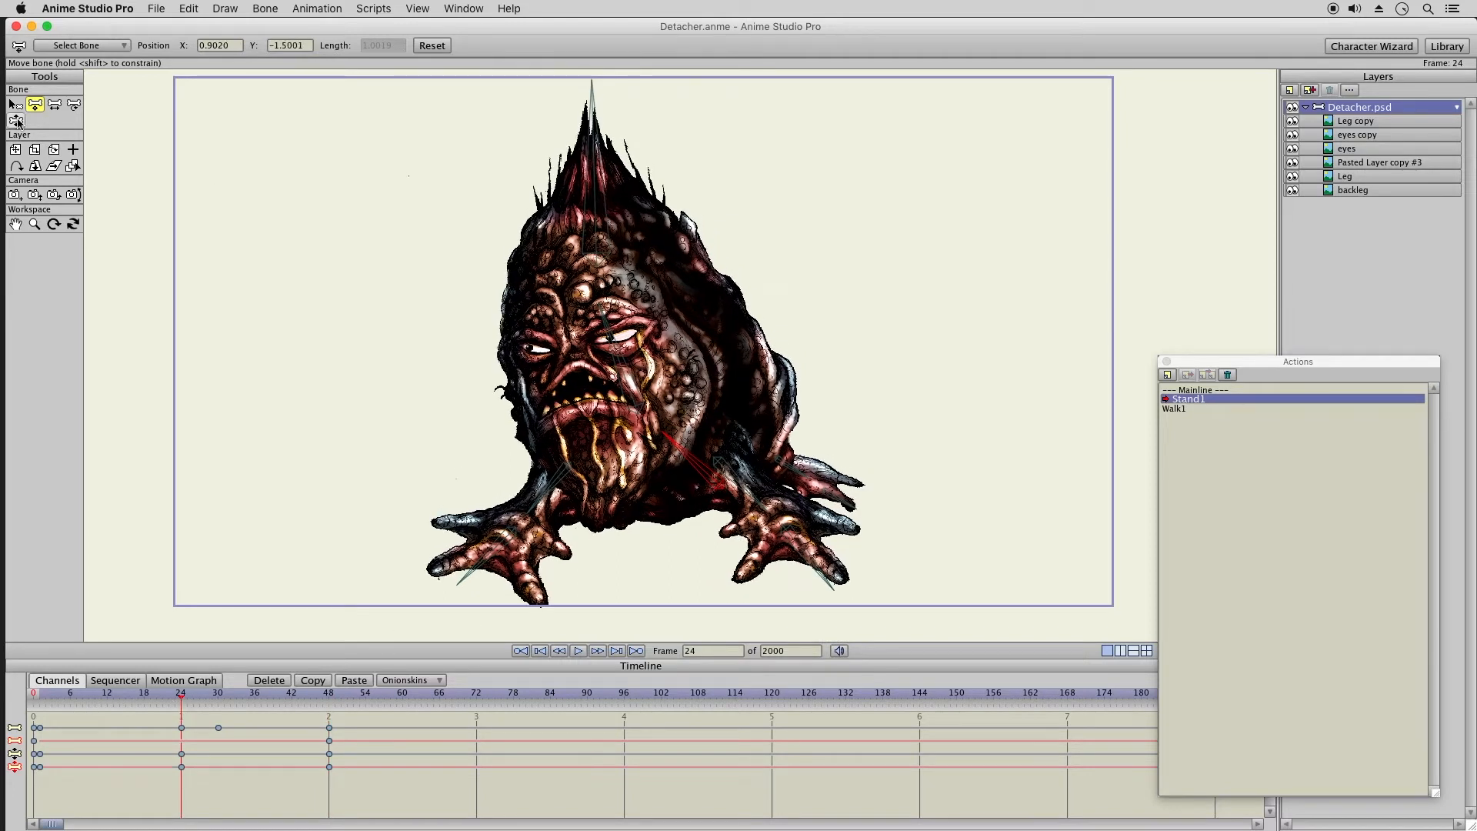
- At frame 24 of Stand1, spread both front feet and the back foot outward with Manipulate Bones, and play back the result
left_click(15, 120)
left_click_drag(436, 572, 422, 567)
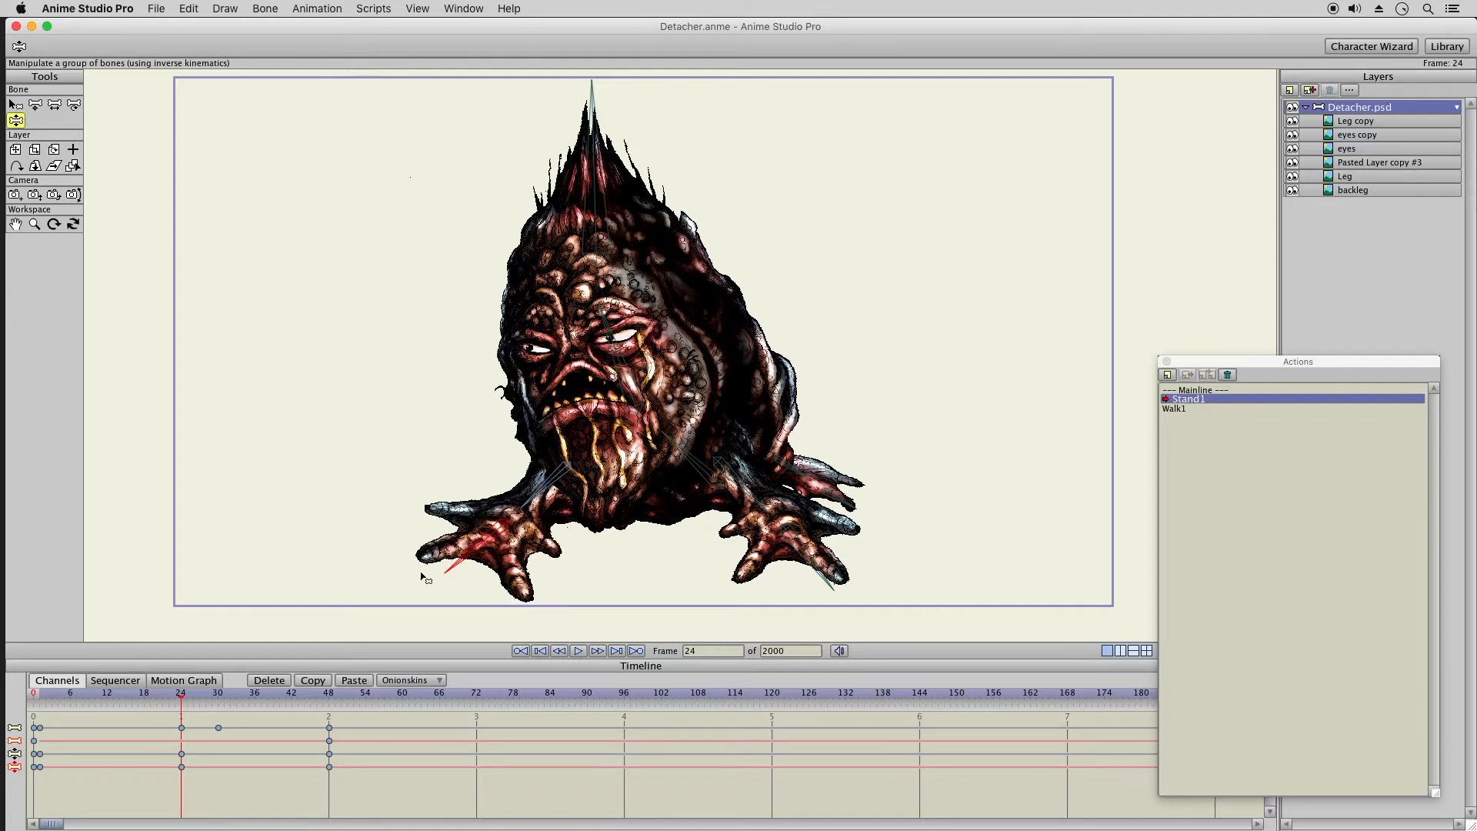
left_click_drag(828, 591, 853, 585)
left_click_drag(857, 508, 864, 514)
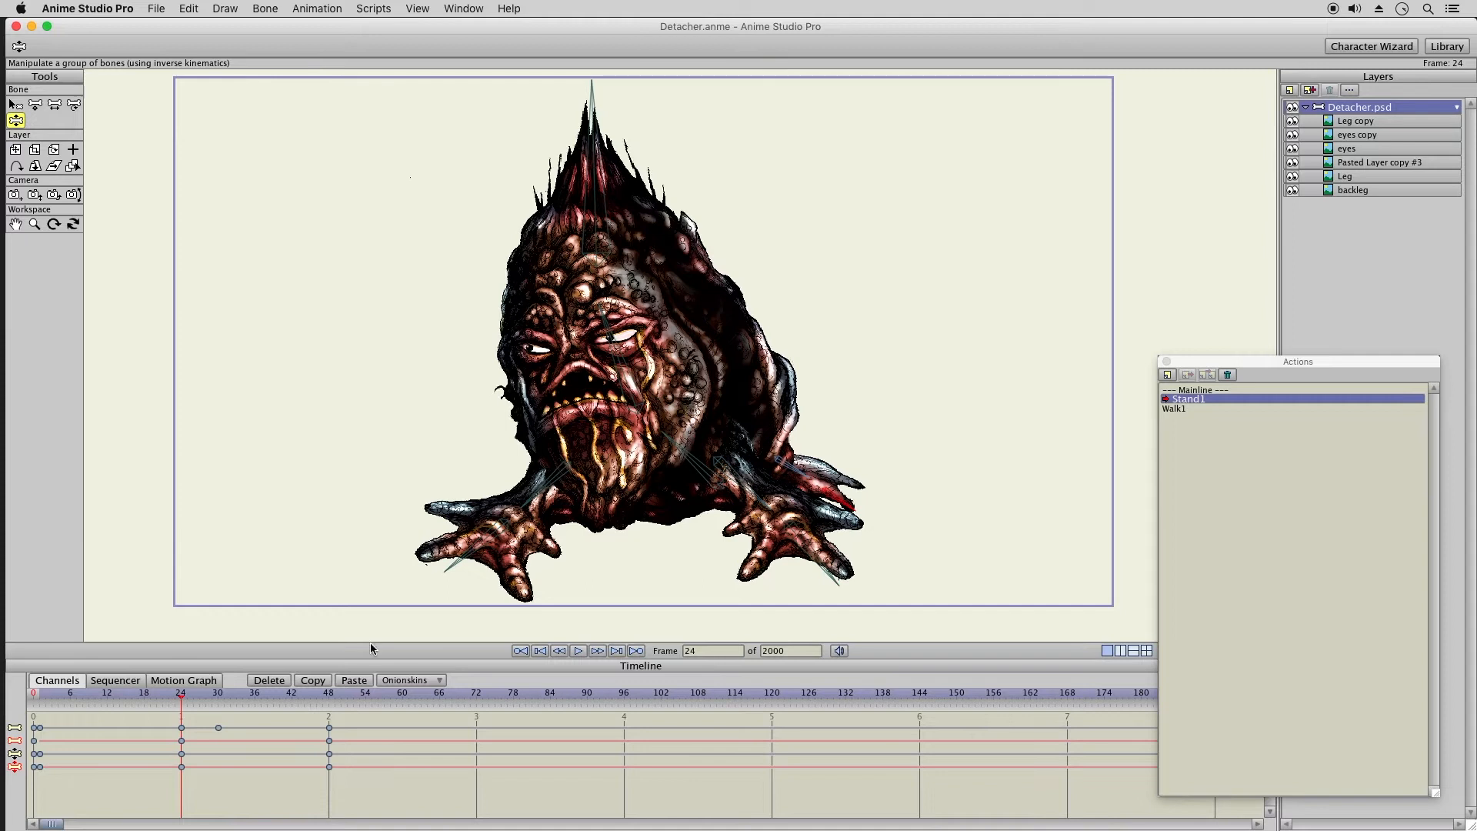
left_click(577, 651)
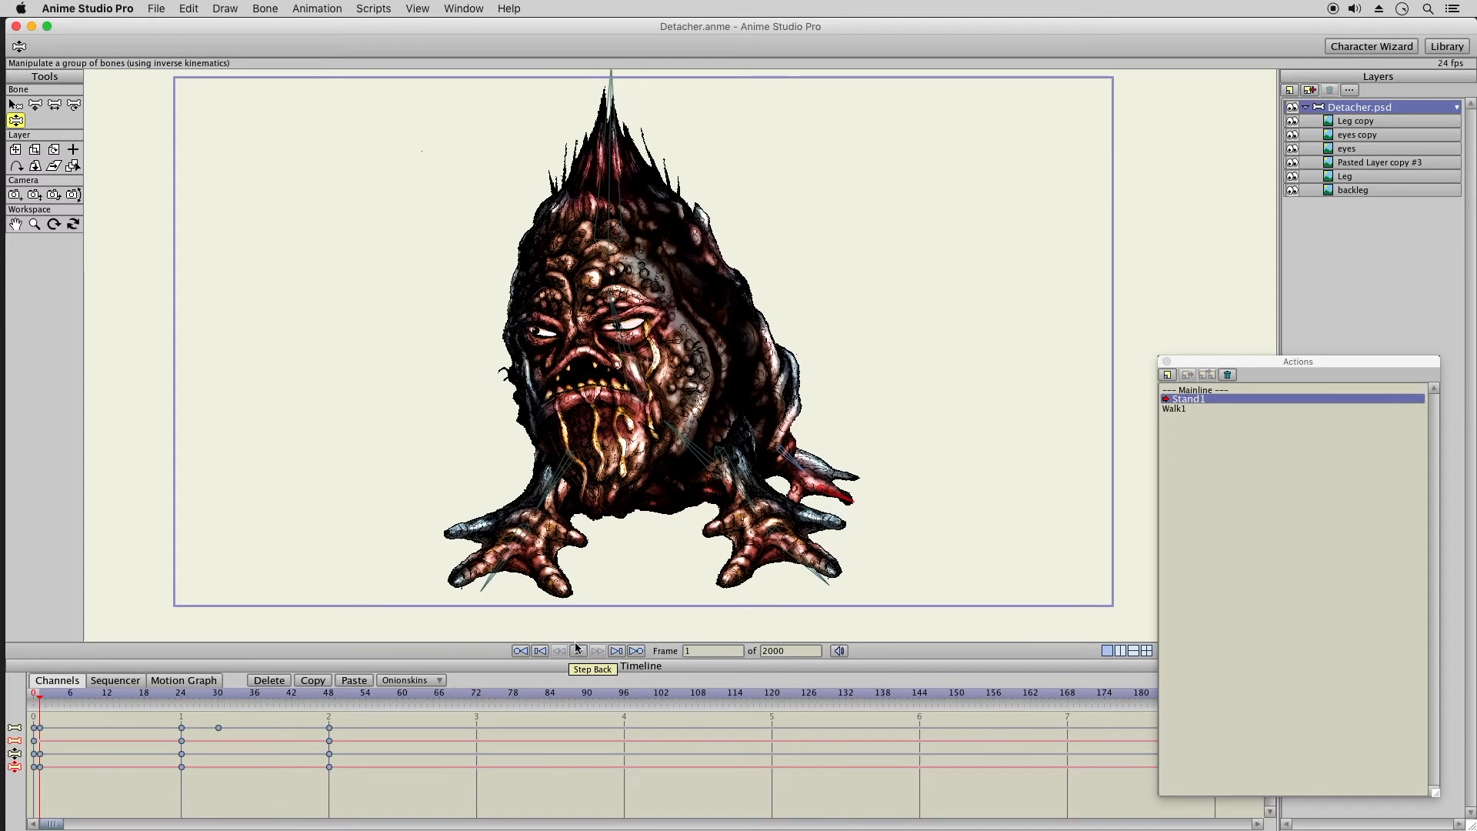
left_click(579, 651)
- At frame 24, try swinging both front feet farther outward, and play back the motion
left_click(182, 696)
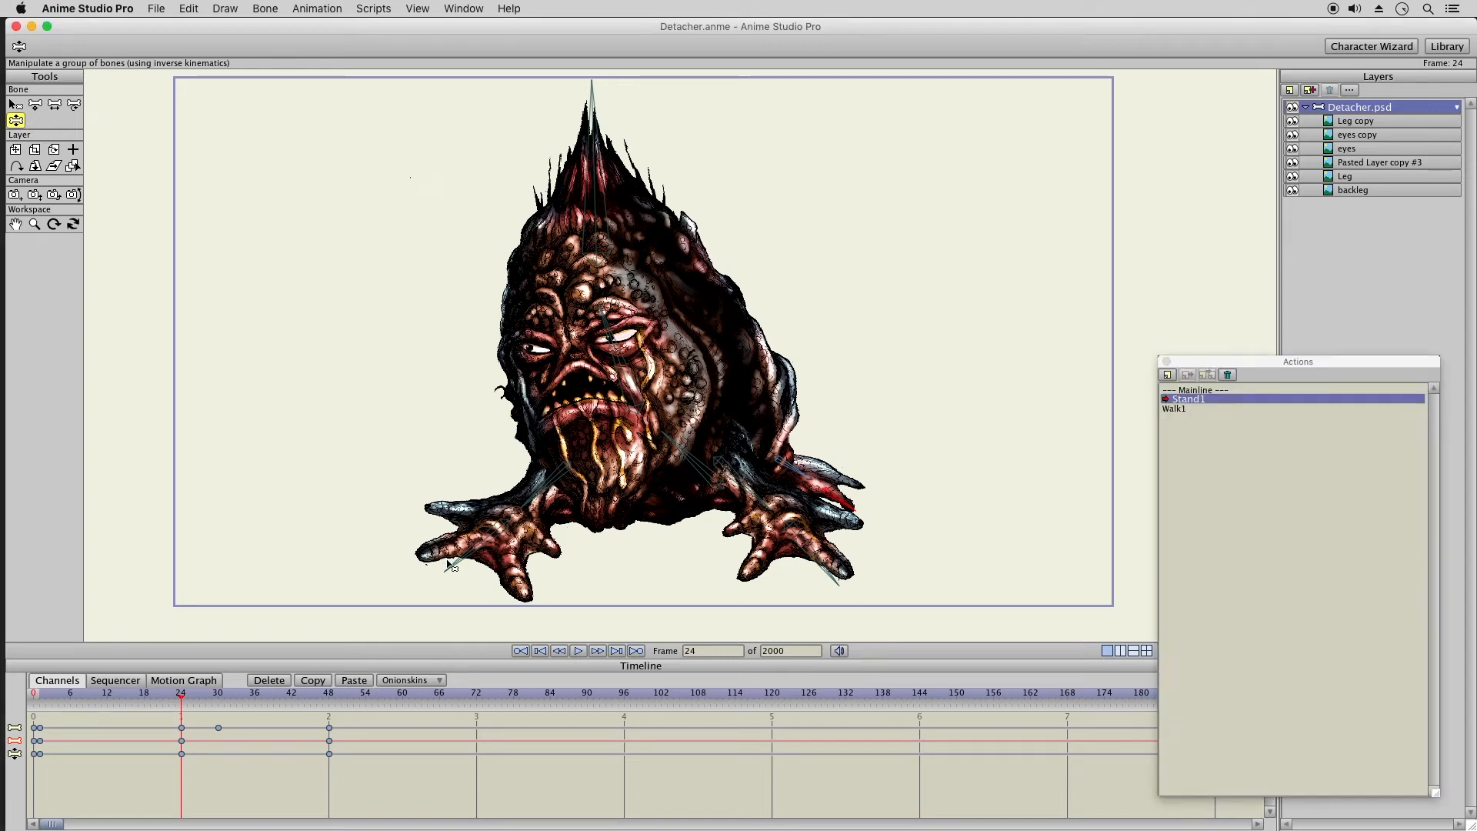
mouse_move(448, 563)
left_mouse_down()
mouse_move(399, 565)
mouse_move(427, 583)
left_mouse_up()
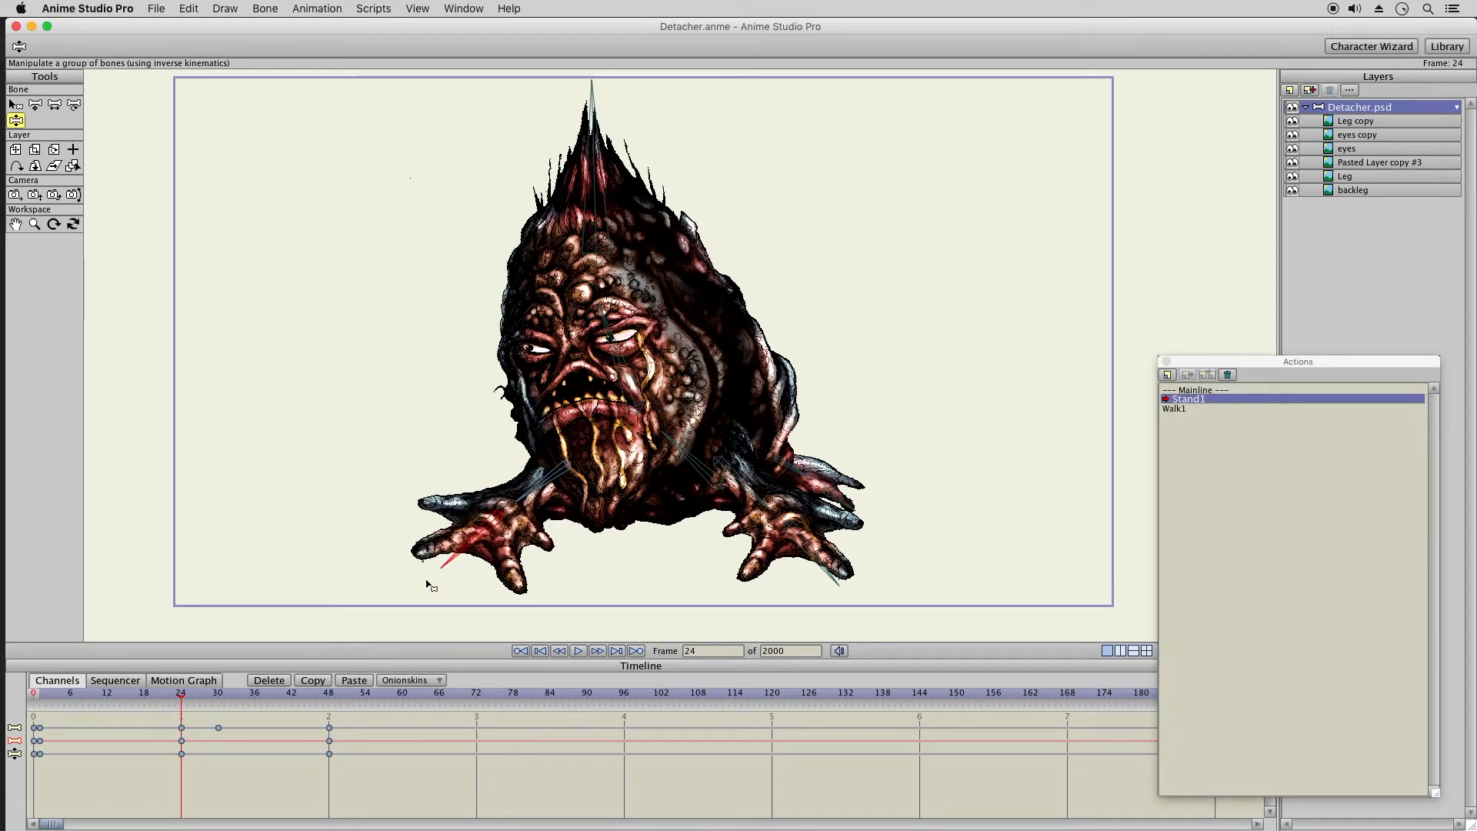
left_click(845, 575)
left_click_drag(845, 575, 914, 606)
left_click(577, 650)
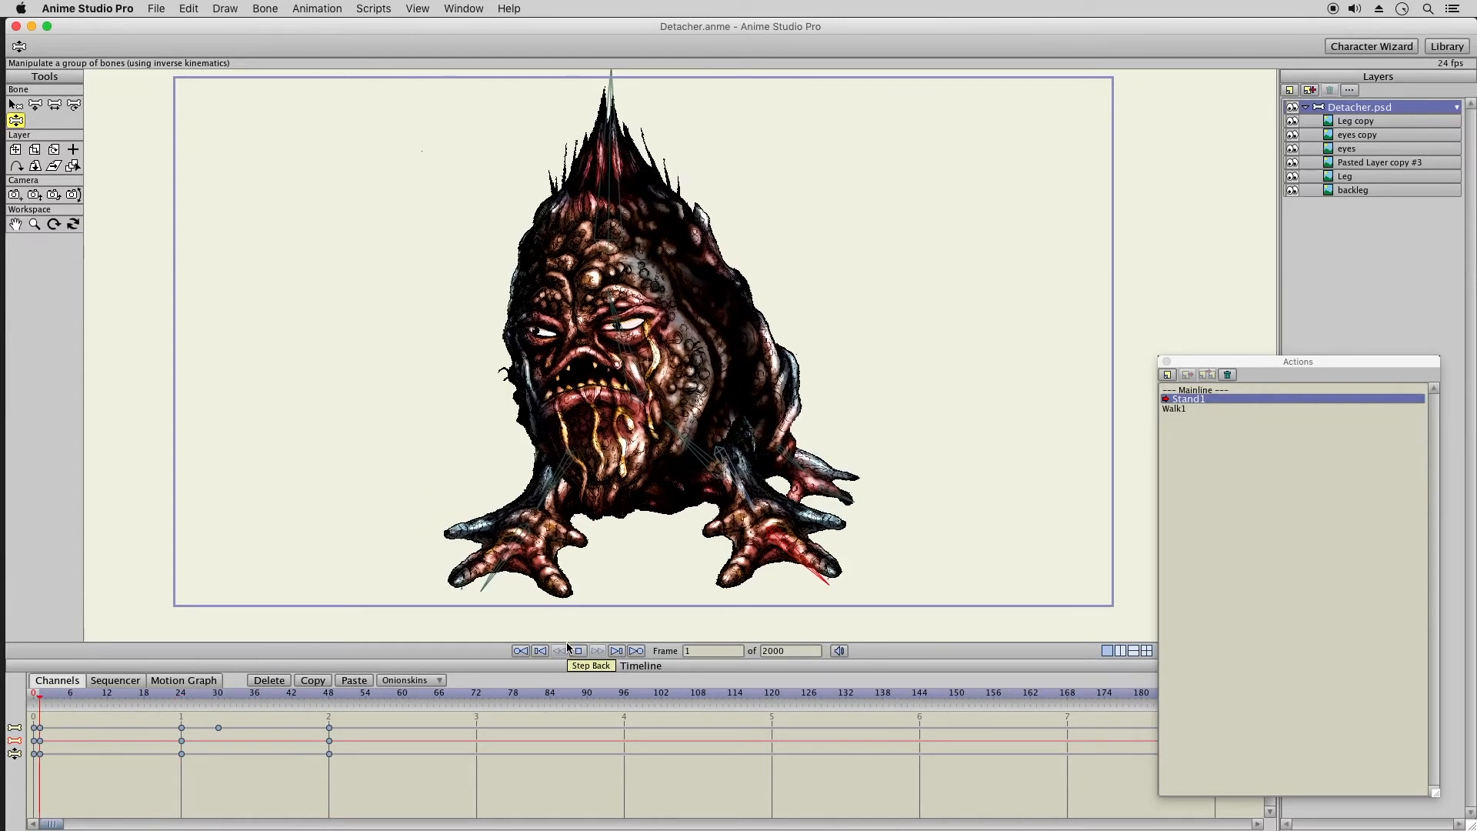
left_click(580, 650)
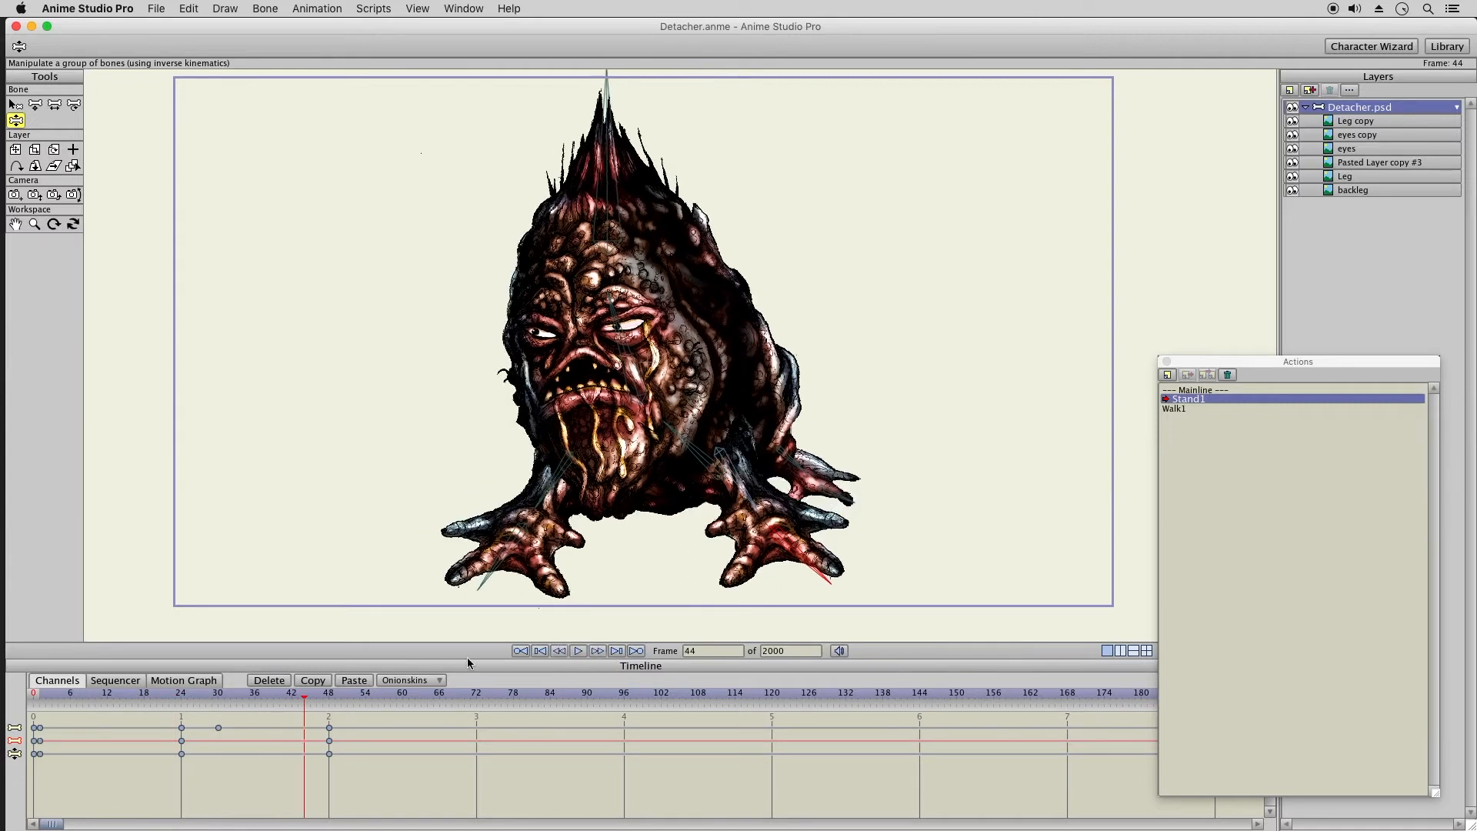
left_click(40, 696)
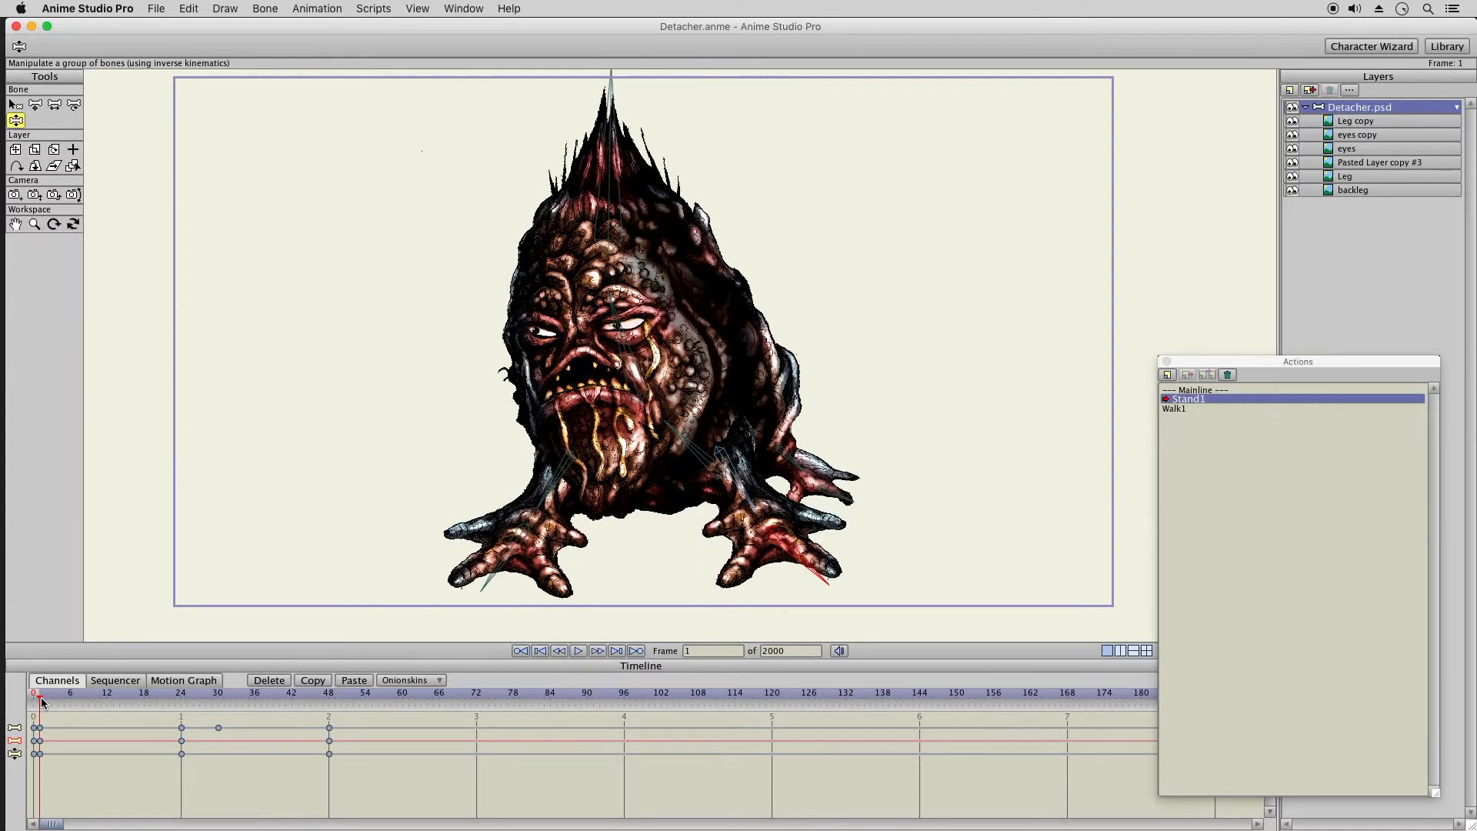
- At frame 24, bring both front feet back inward and lower under the body, and play back the animation
left_click(182, 696)
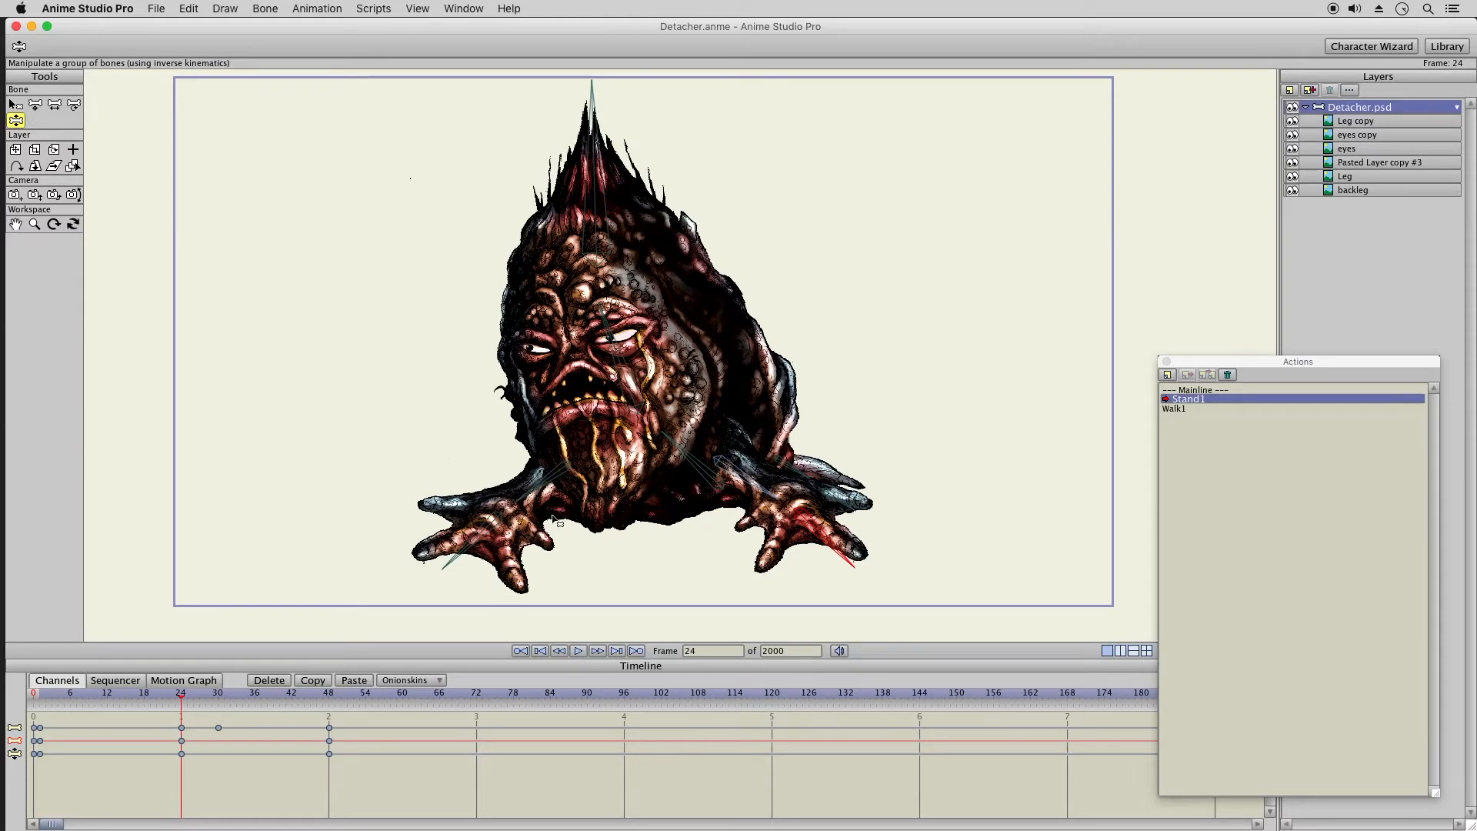
left_click_drag(530, 496, 454, 580)
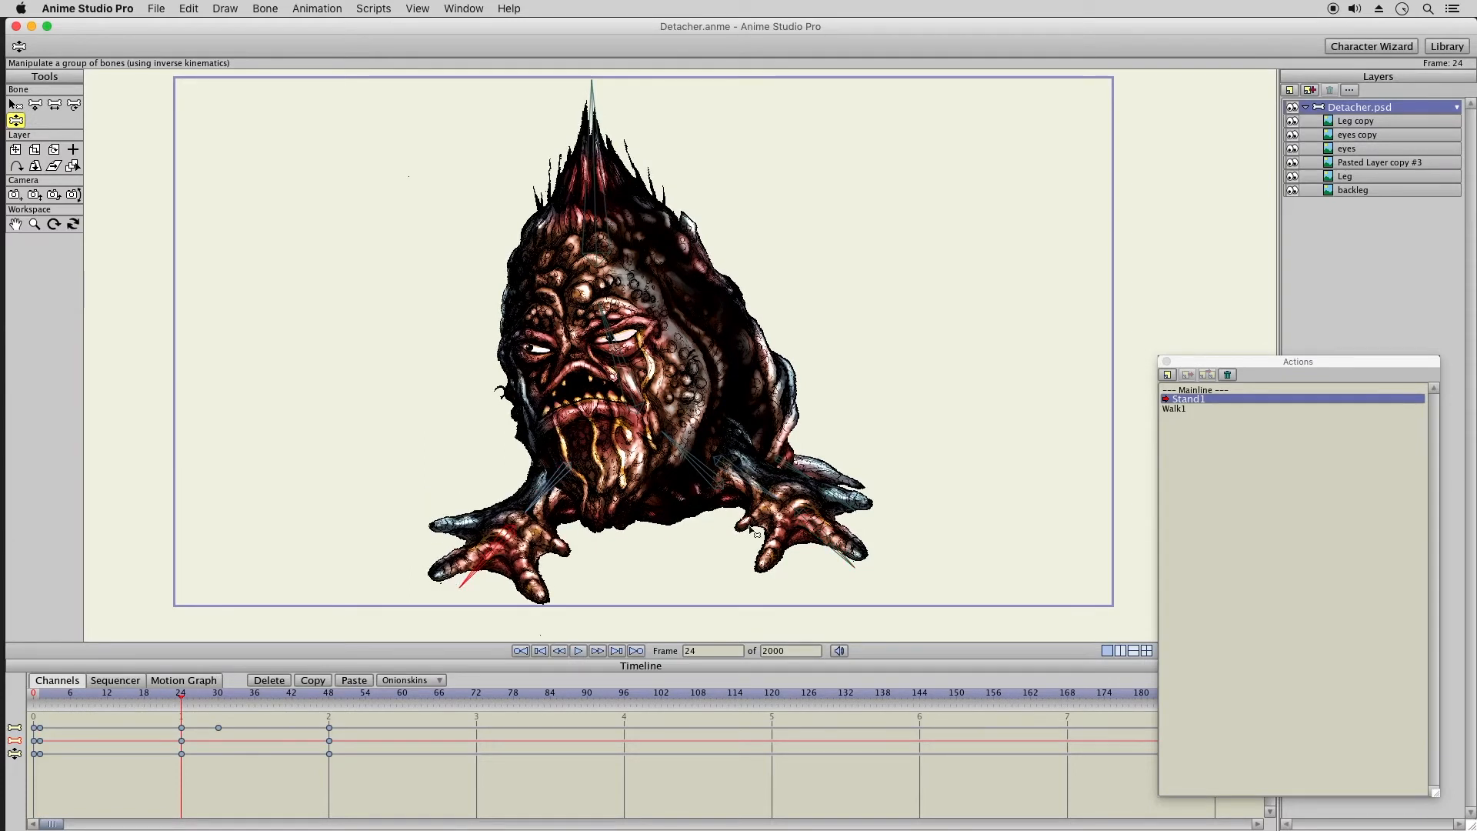
left_click_drag(753, 531, 797, 565)
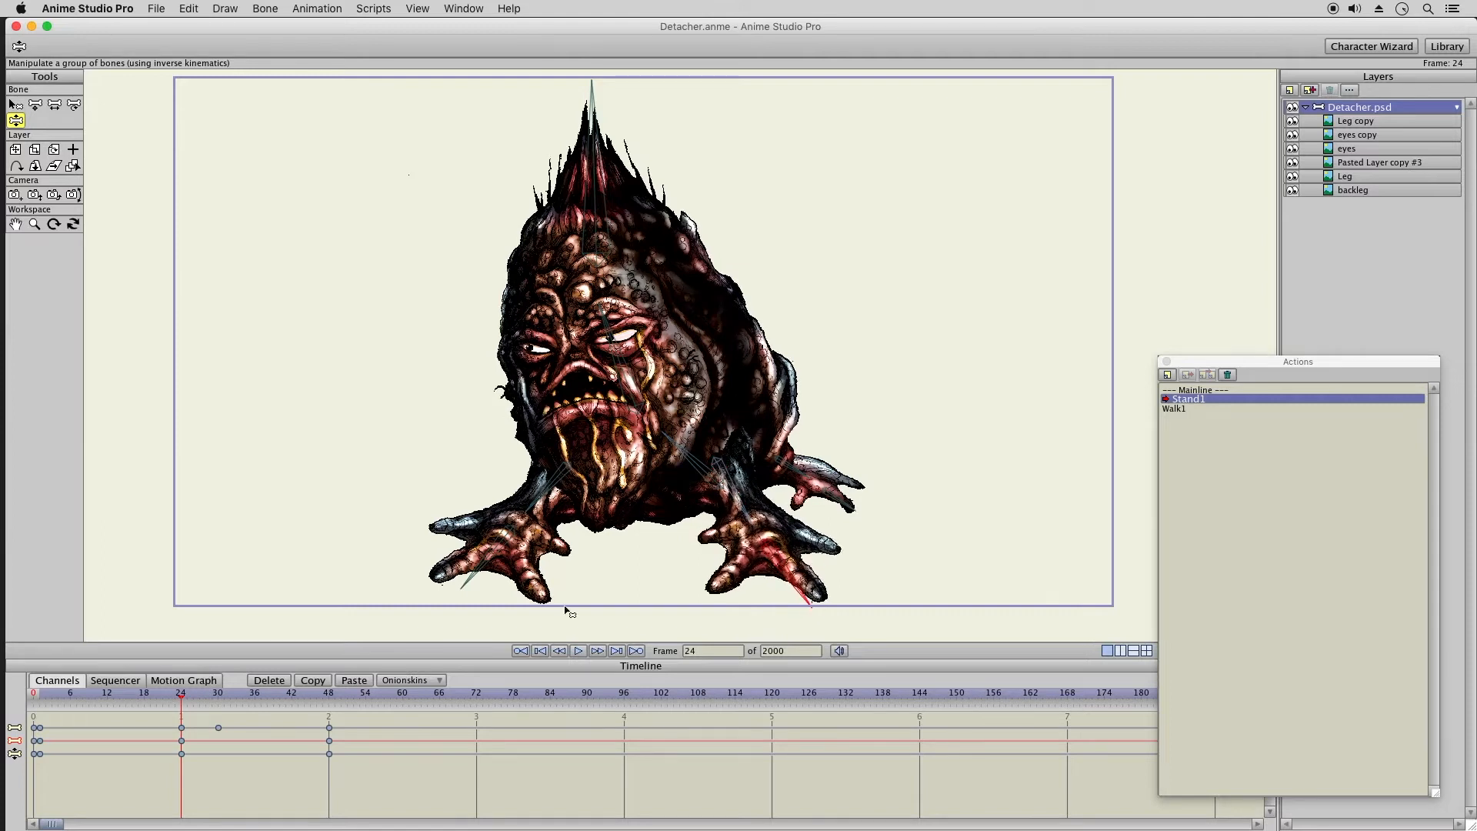
left_click(581, 652)
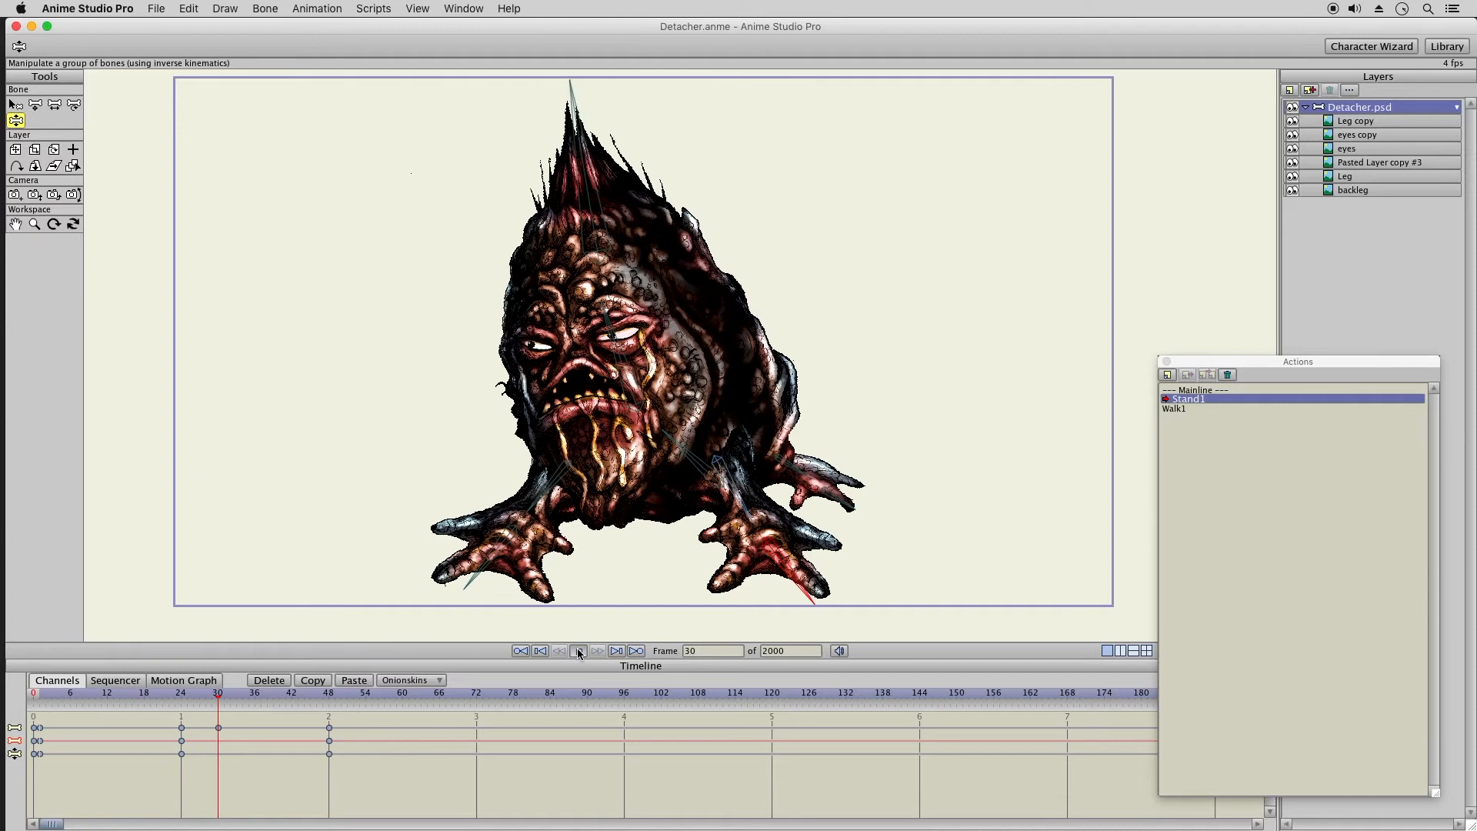
left_click(578, 650)
- At frame 24, readjust the right-hand front leg and foot slightly outward, checking the motion with playback
left_click(182, 696)
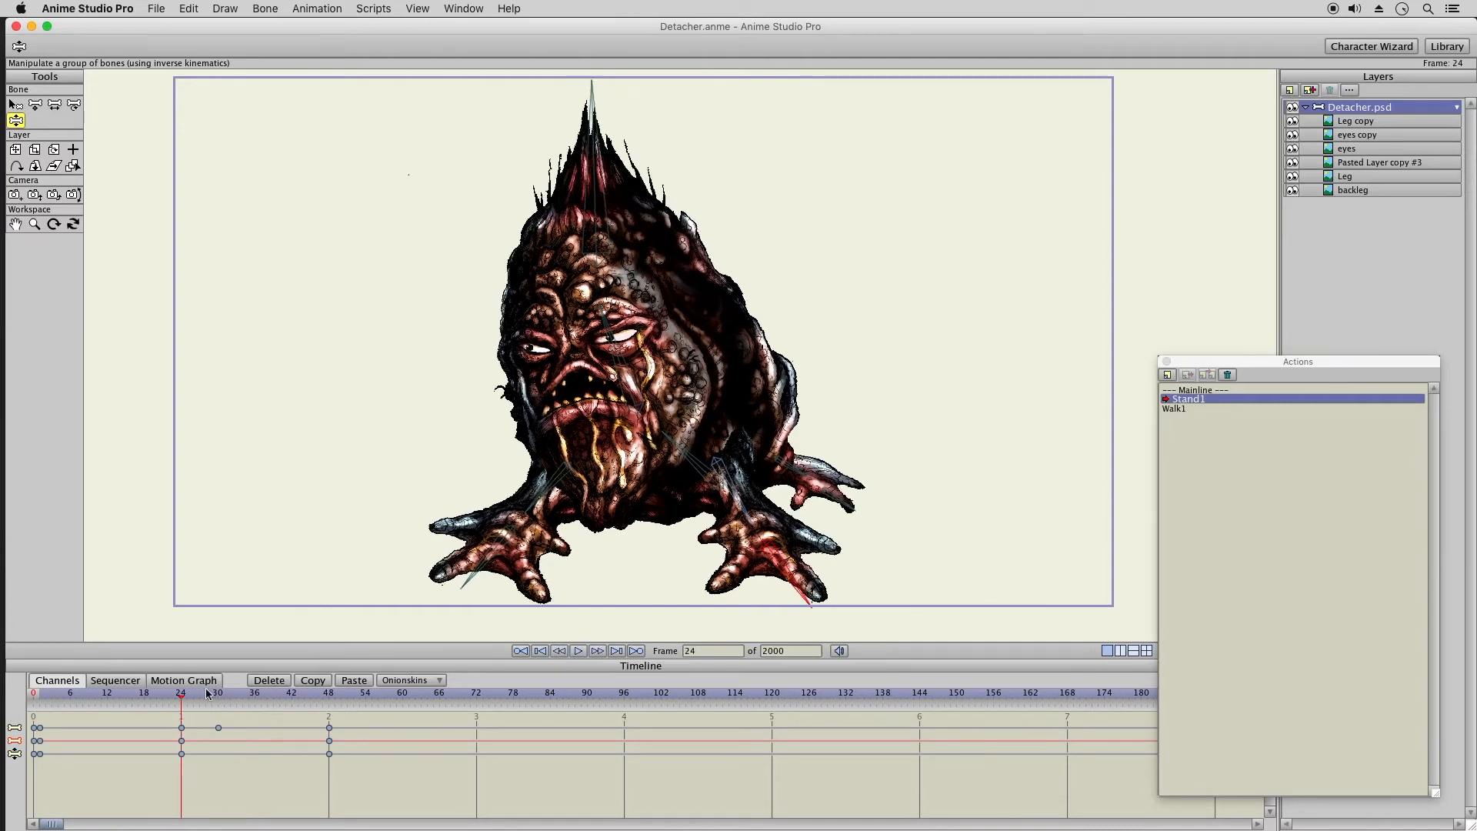
left_click_drag(741, 510, 748, 518)
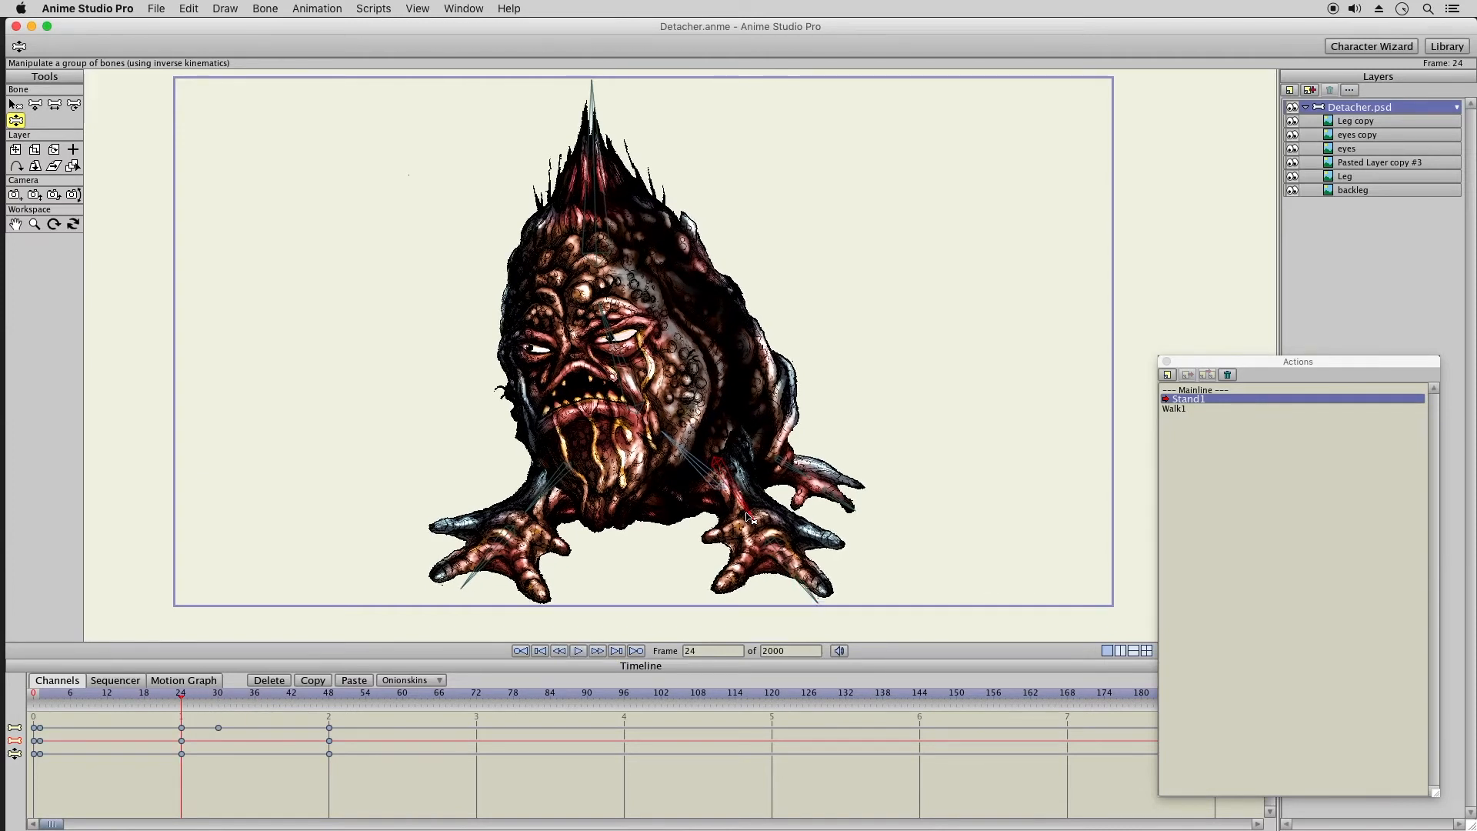
left_click_drag(803, 597, 822, 592)
left_click(577, 652)
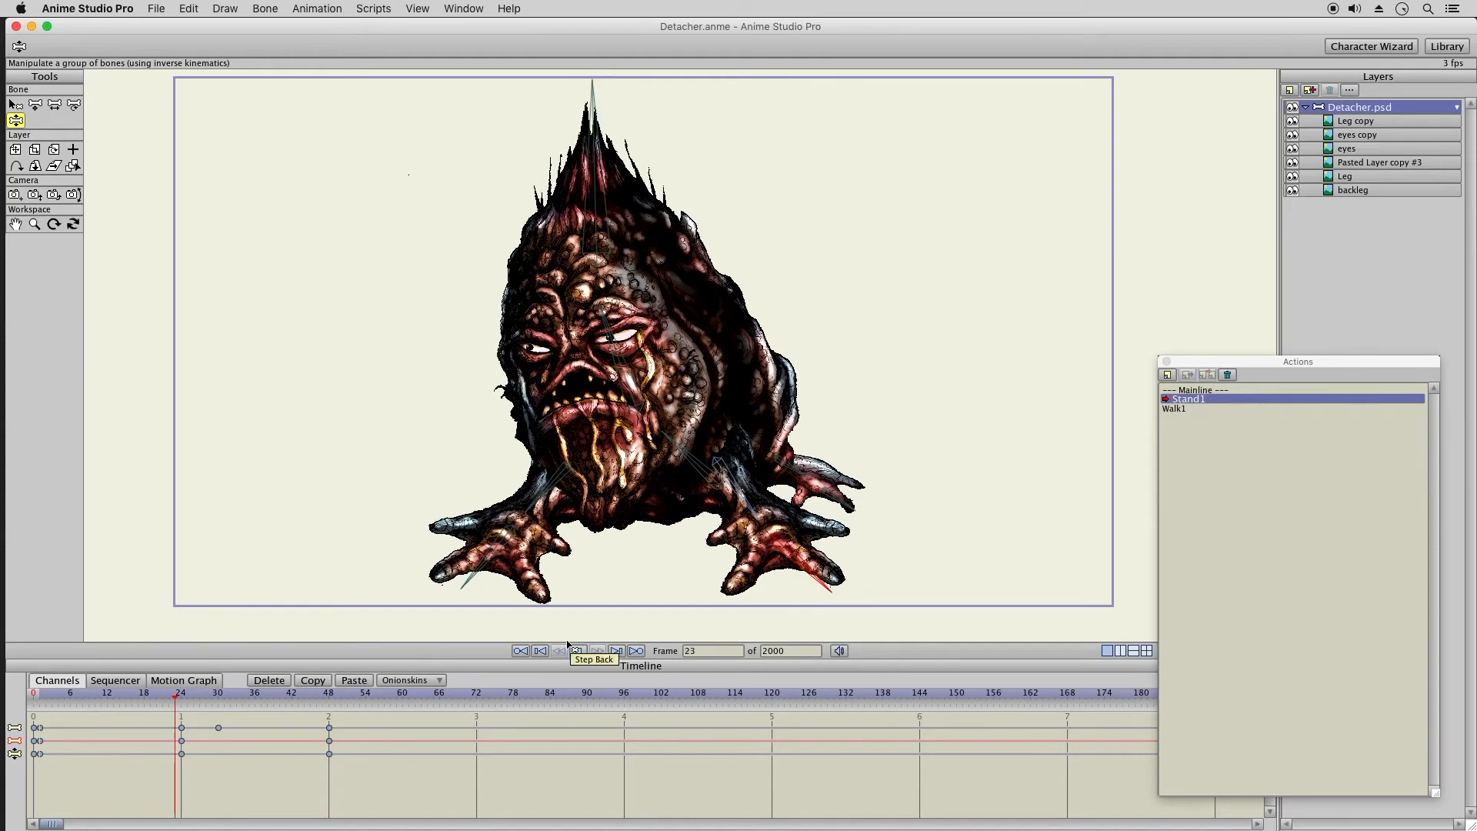
left_click(575, 653)
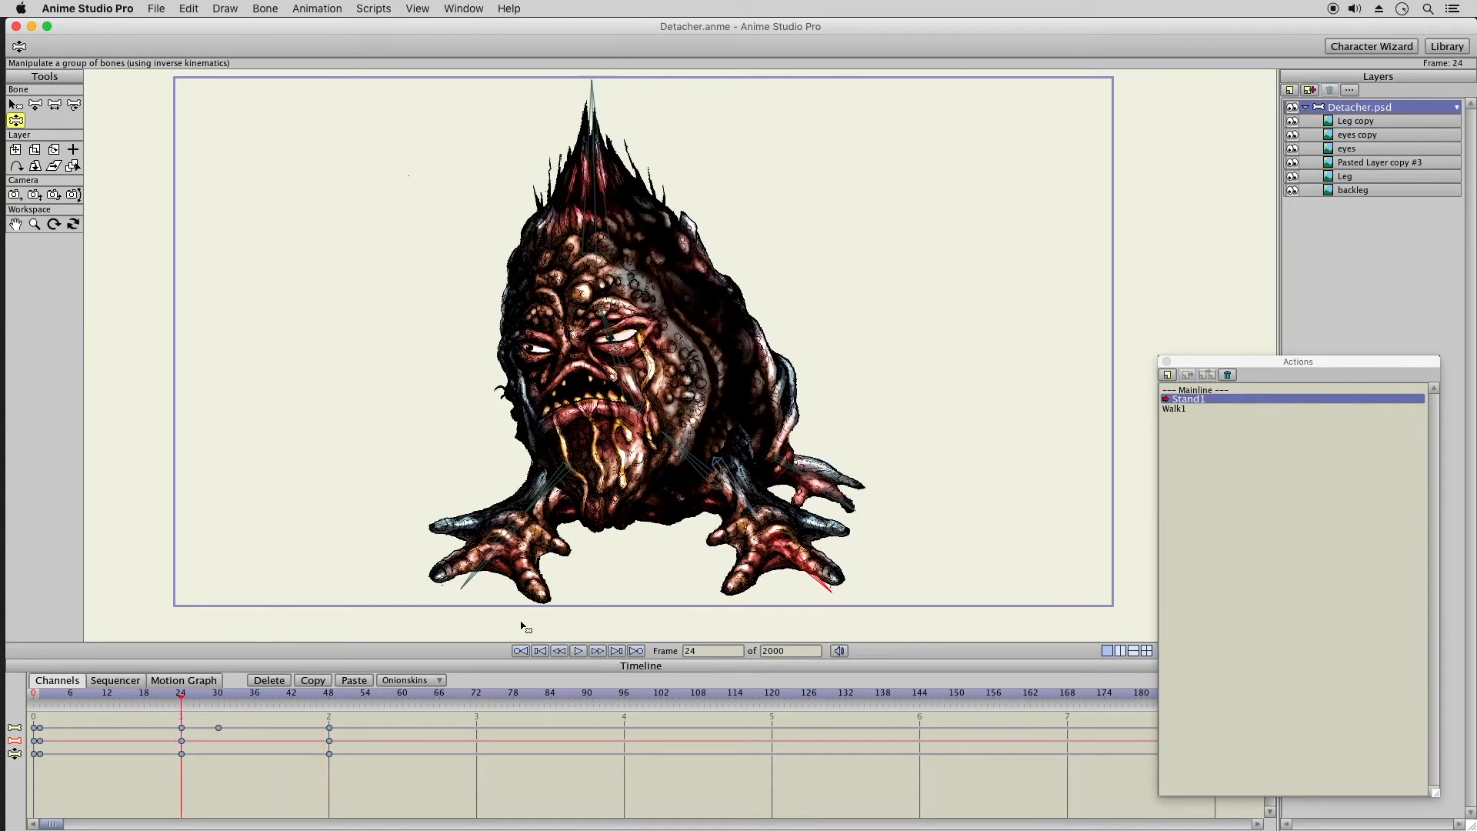
left_click_drag(758, 524, 821, 589)
left_click(578, 652)
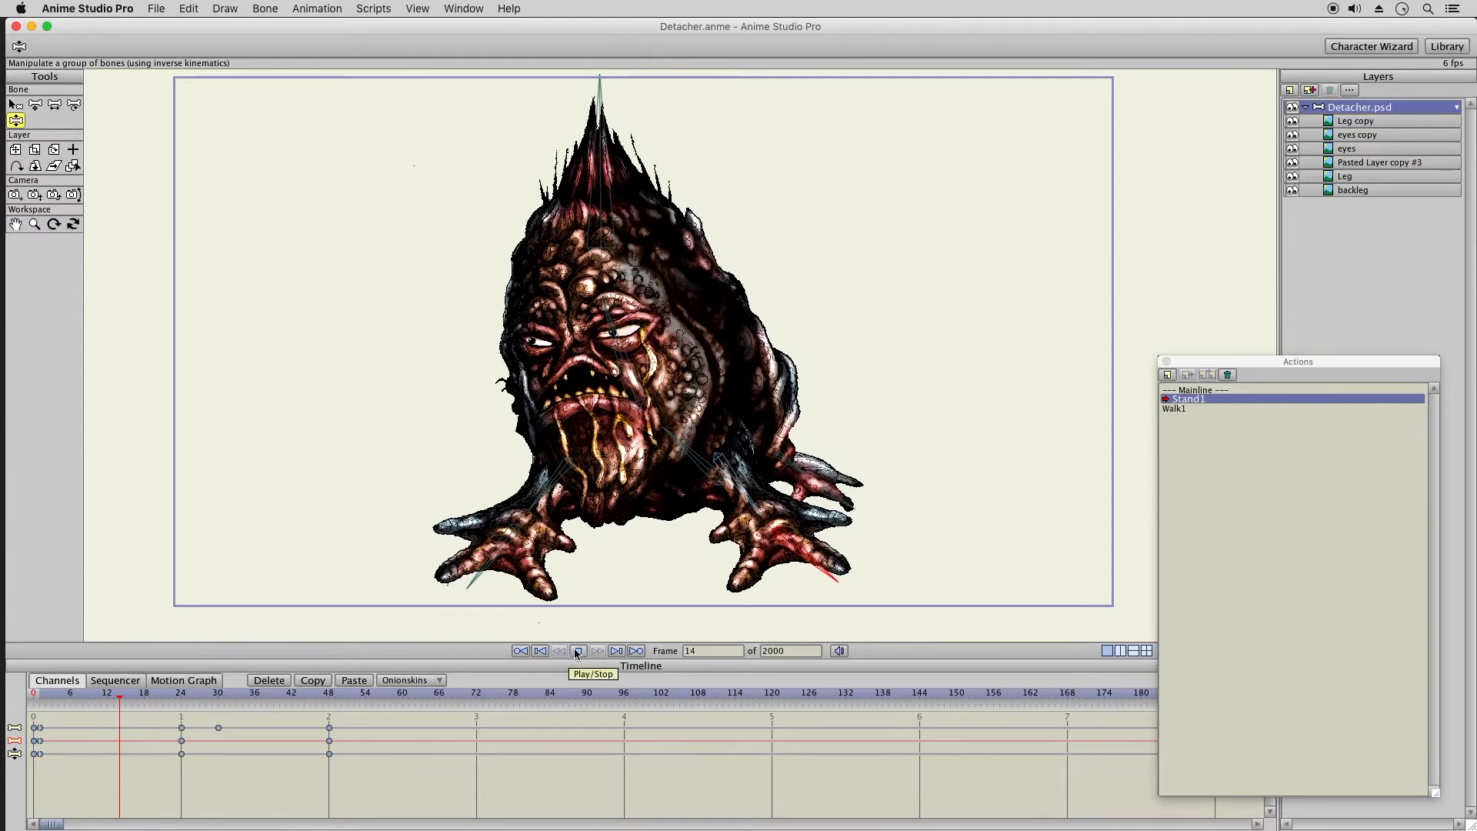
- Open the Walk1 action for editing and copy its frame 24 keyframes to frame 12
left_click(577, 652)
left_click(1193, 408)
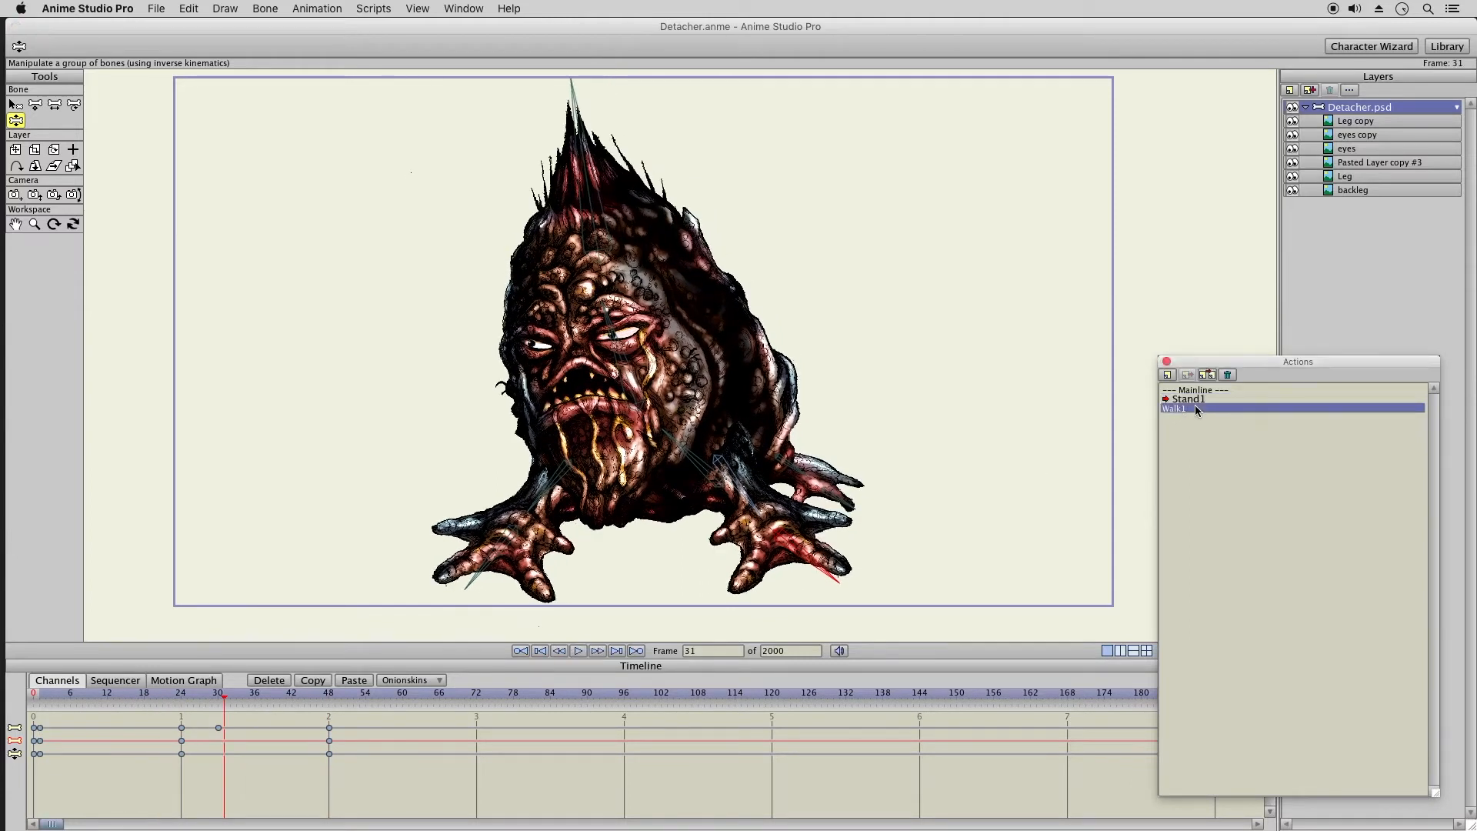
double_click(1194, 407)
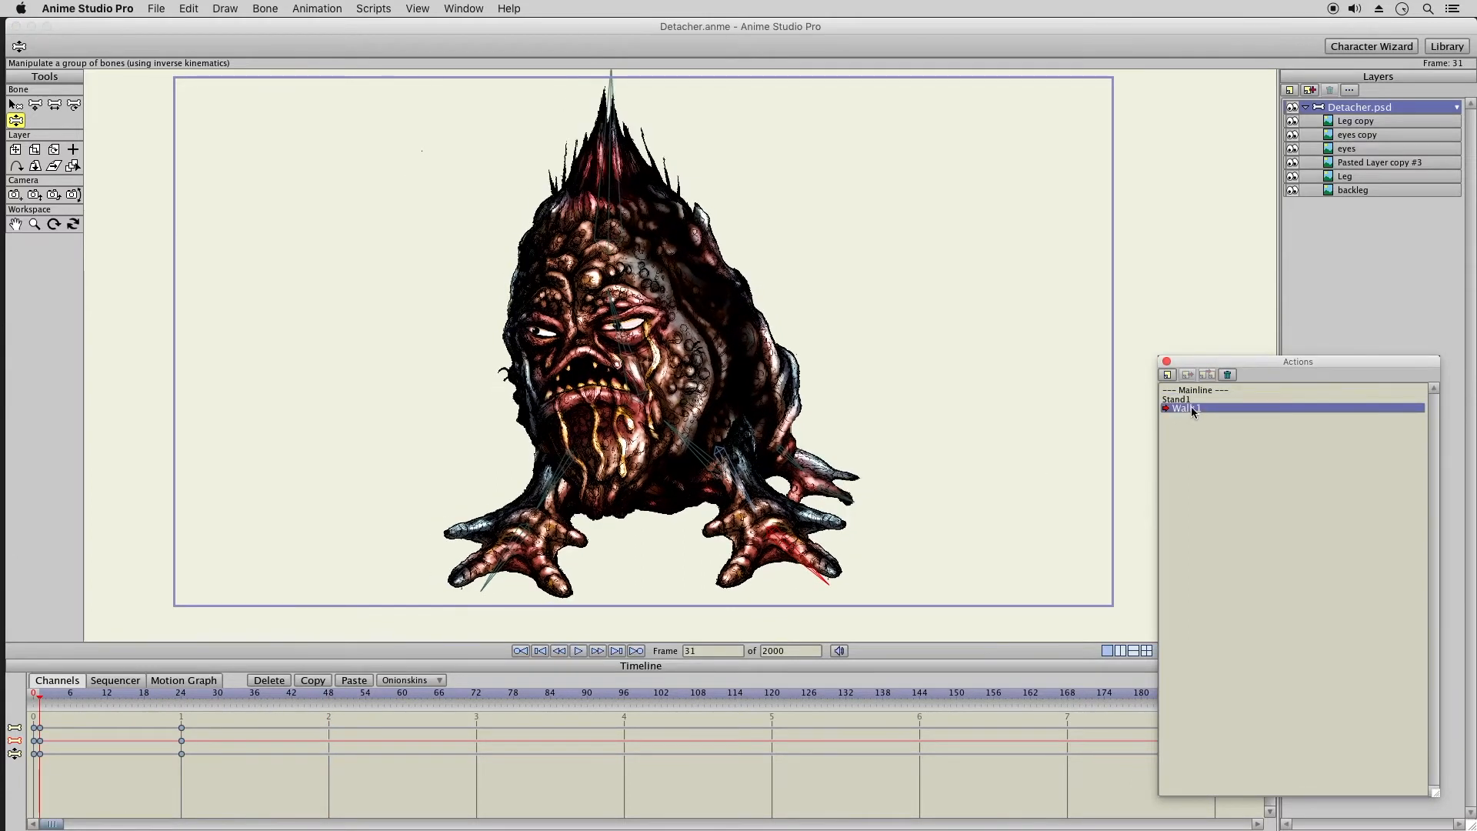
left_click(107, 697)
left_click_drag(201, 723, 163, 784)
left_click(319, 681)
- At frame 6 of Walk1, adjust the body with Manipulate Bones and pull both front feet and the back foot inward beneath it
left_click(70, 697)
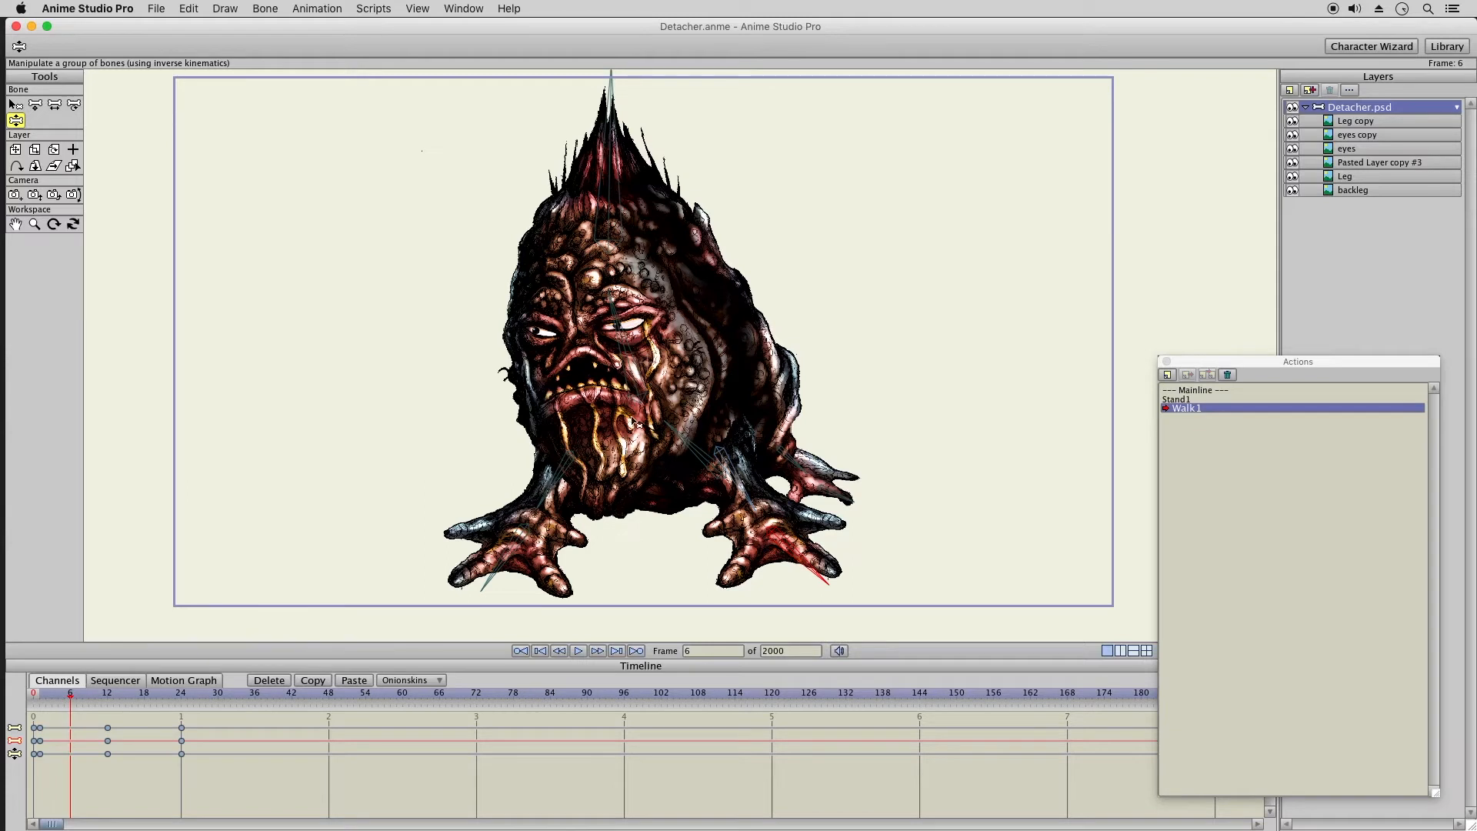
left_click_drag(627, 329, 635, 169)
left_click_drag(540, 497, 521, 596)
left_click_drag(772, 573, 734, 637)
mouse_move(570, 554)
left_mouse_down()
mouse_move(576, 529)
mouse_move(577, 548)
left_mouse_up()
left_click_drag(699, 553, 683, 572)
left_click_drag(586, 551, 643, 547)
left_click_drag(789, 497, 781, 558)
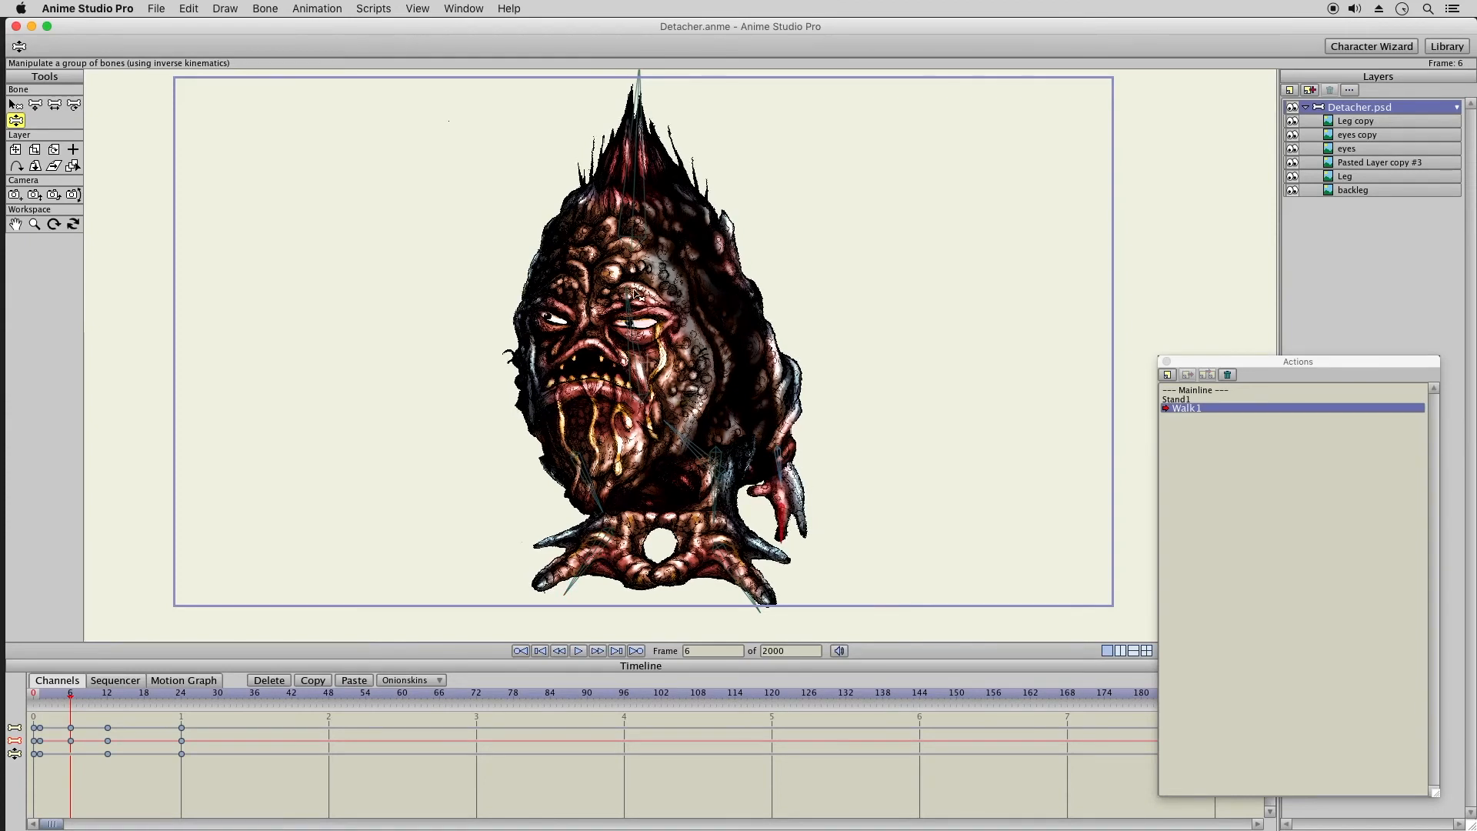
- At frame 6, lean the body toward the back leg, bend the head tip slightly the opposite way, and scrub the motion
left_click_drag(635, 294, 651, 289)
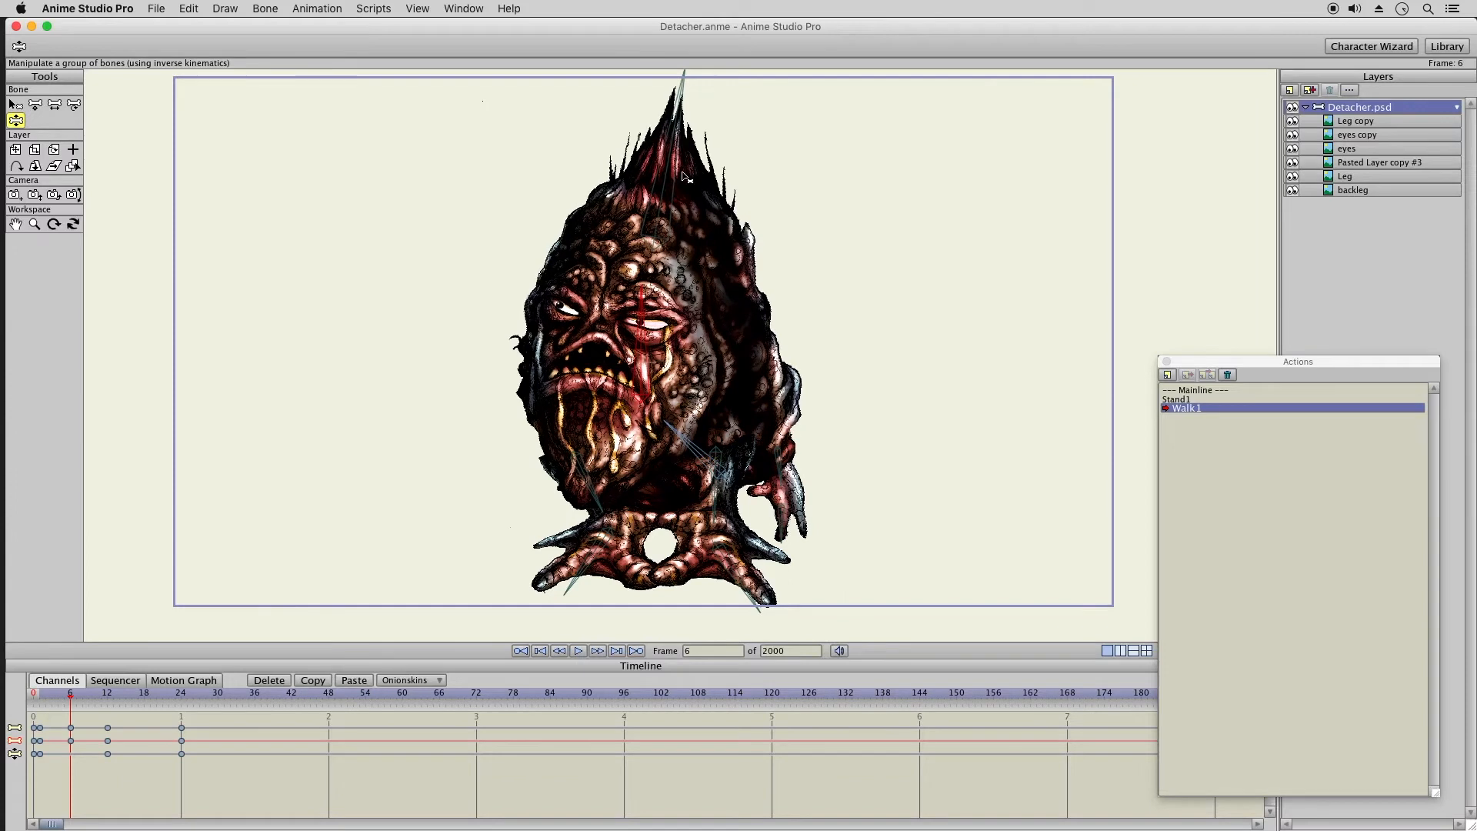
left_click_drag(673, 136, 657, 138)
left_click_drag(40, 697, 71, 703)
- At frame 6, raise the creature's main body bone with the bone translation tool and scrub the motion
left_click(35, 104)
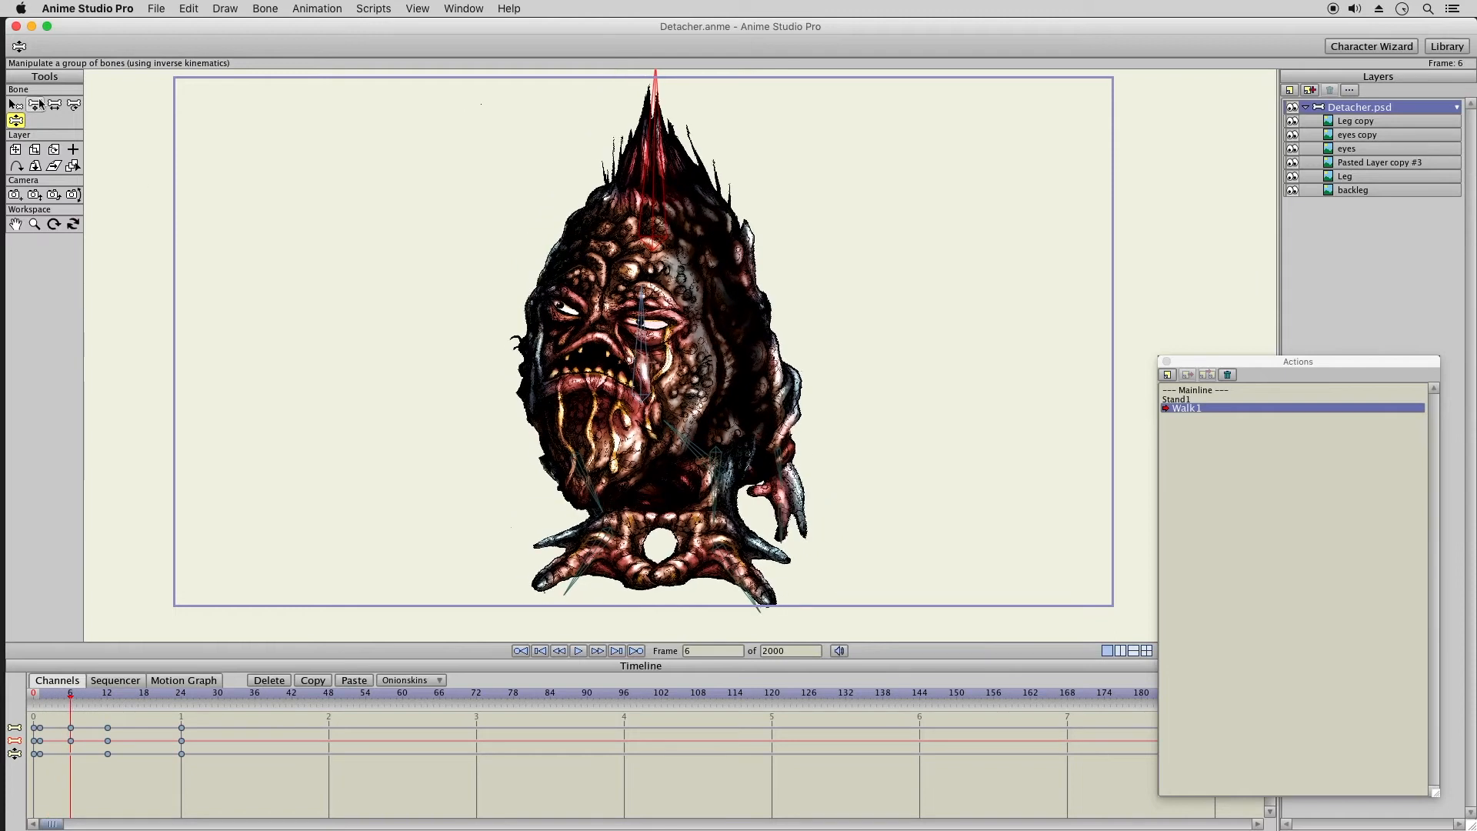
left_click_drag(697, 458, 699, 439)
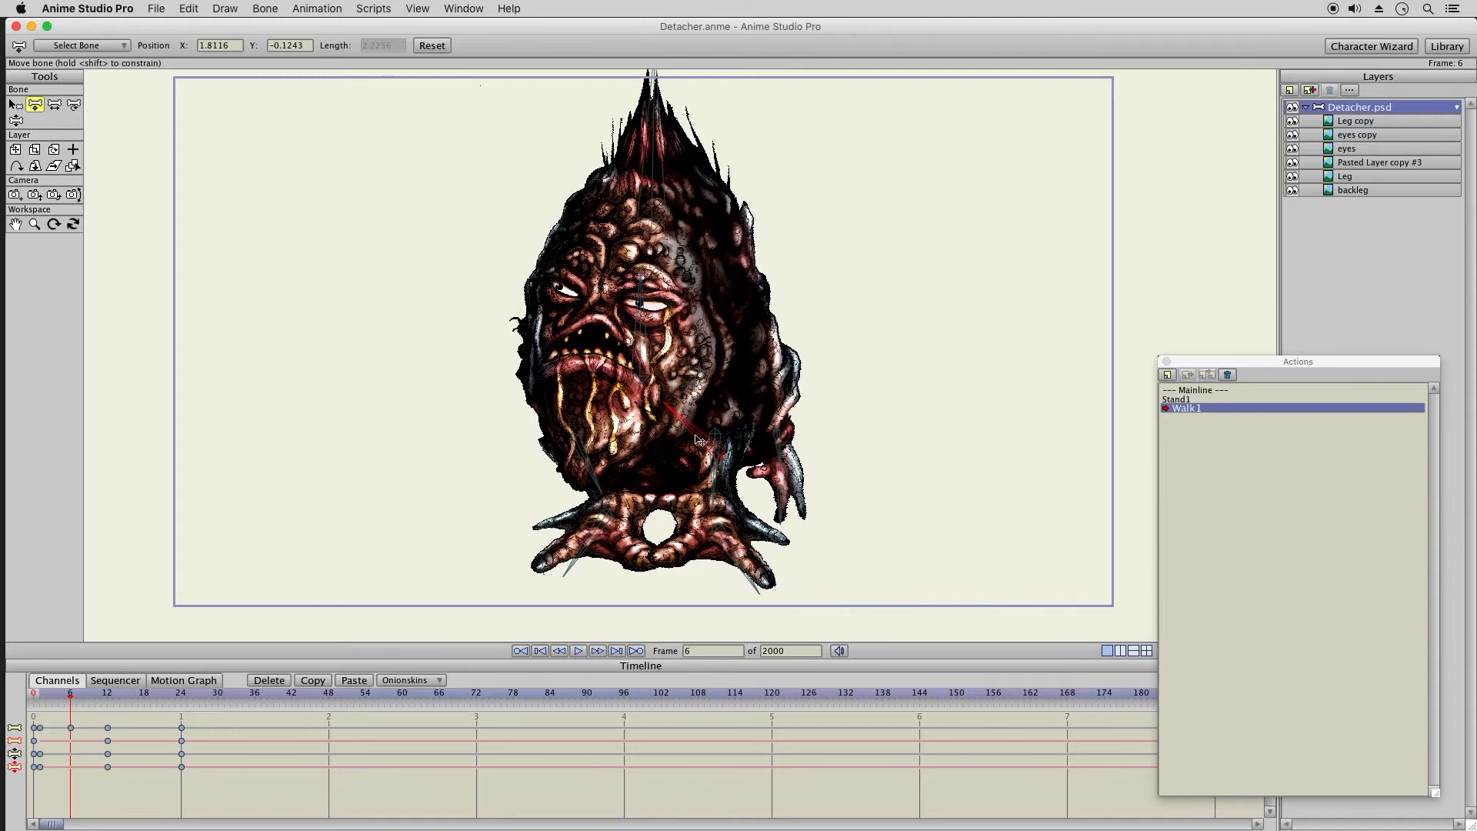
left_click_drag(44, 696, 61, 703)
- At frame 18, spread both front feet and the back foot outward, lean the body forward, and bend the head tip back
left_click_drag(71, 706, 144, 708)
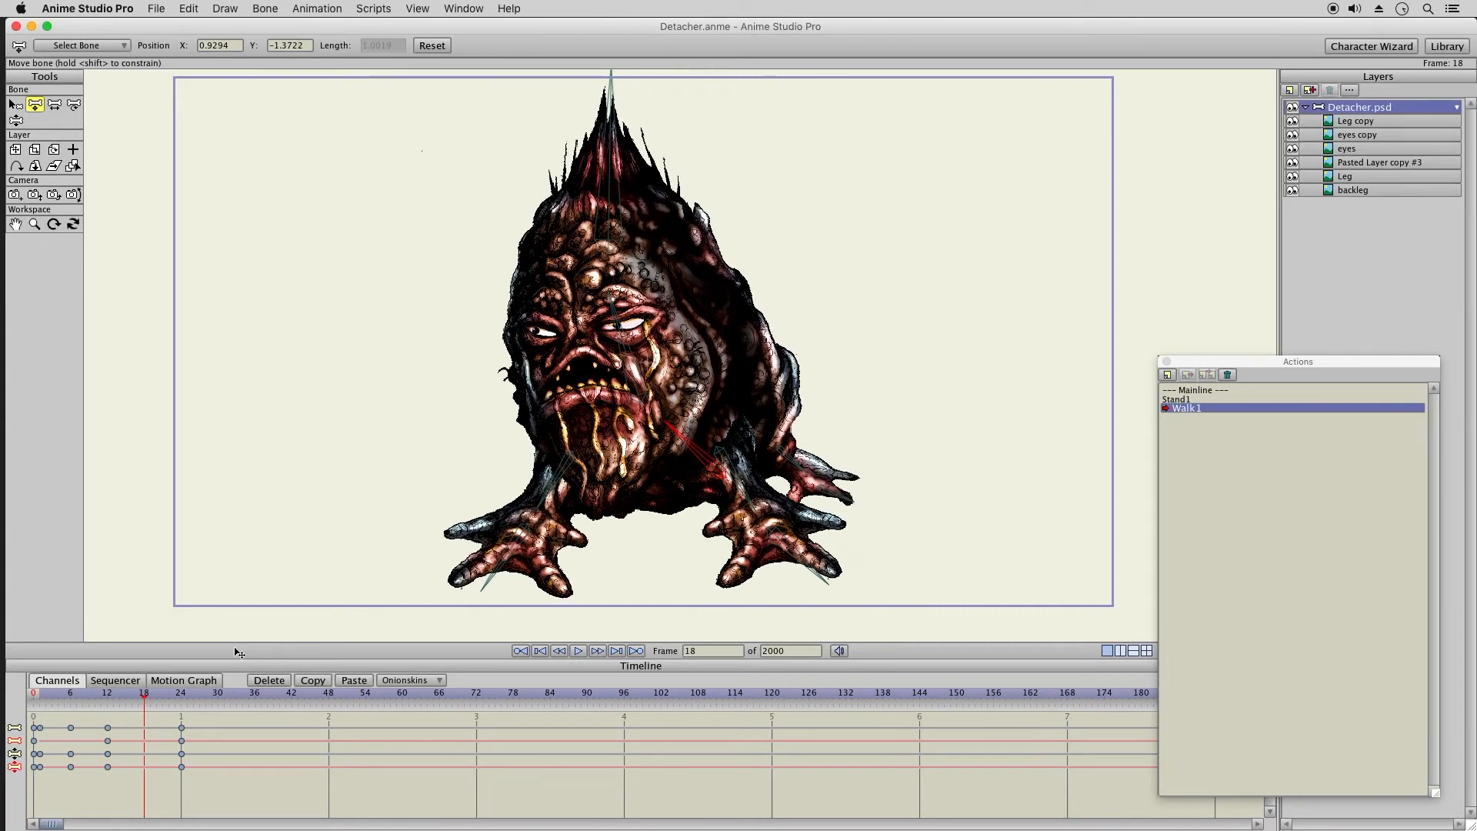
left_click(16, 120)
left_click_drag(497, 565, 375, 593)
left_click_drag(780, 557, 979, 525)
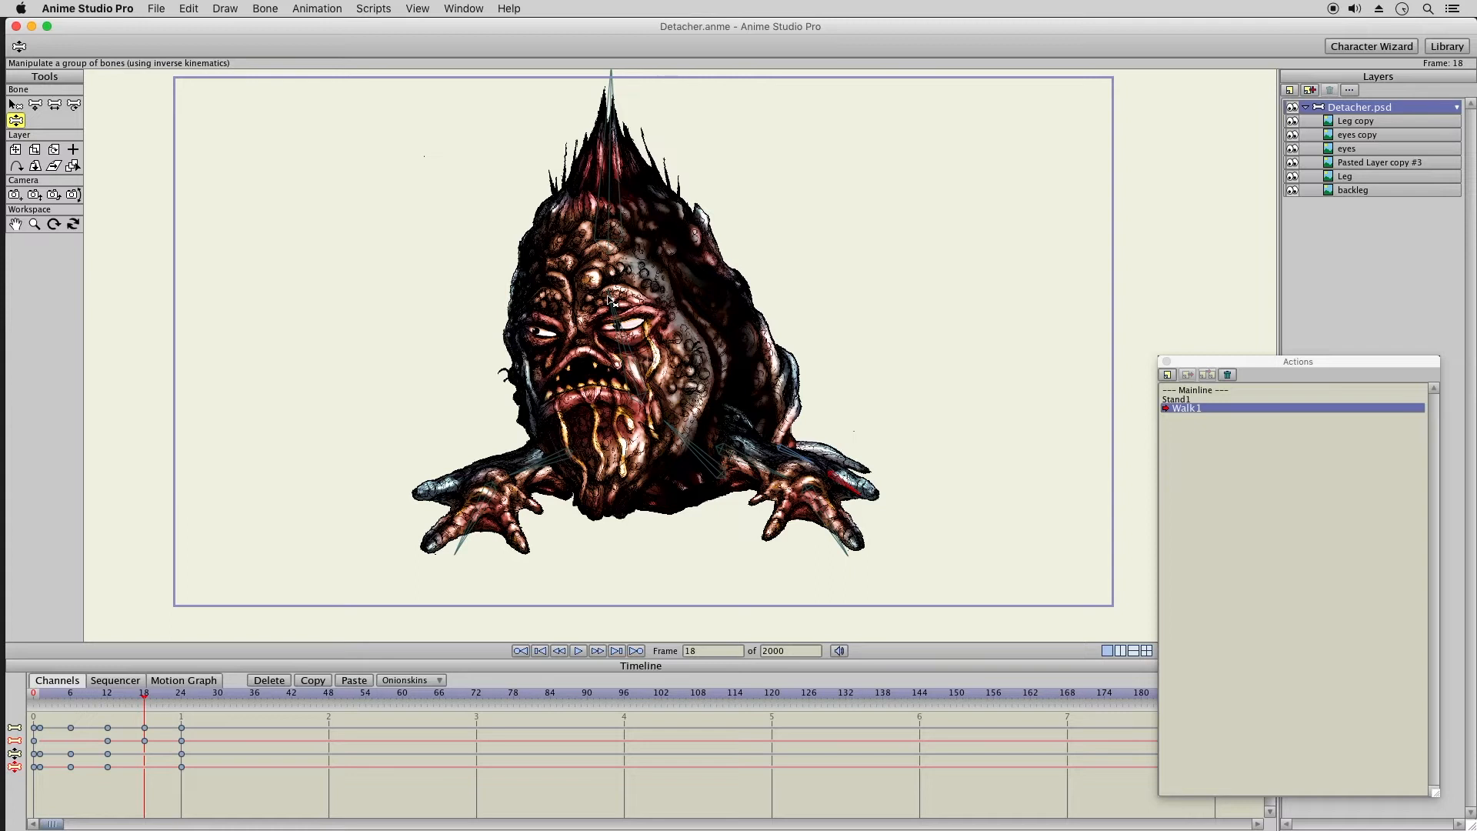
left_click_drag(620, 301, 586, 294)
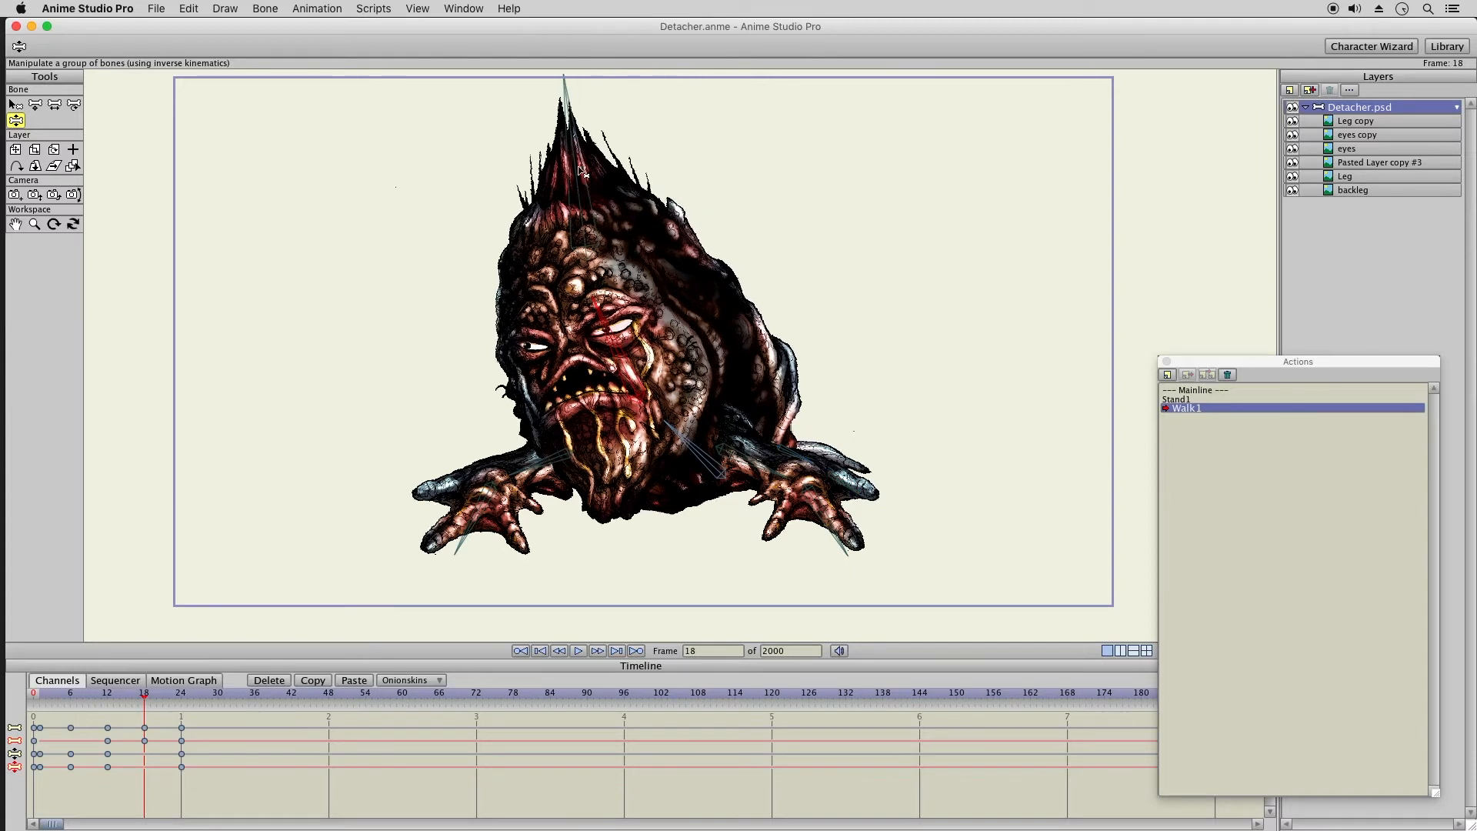
left_click_drag(582, 170, 611, 177)
- Readjust the height of the main body bone at frame 6, raising it and bringing it partway back down
mouse_move(42, 700)
left_mouse_down()
mouse_move(85, 714)
mouse_move(70, 708)
left_mouse_up()
left_click(34, 104)
left_click_drag(704, 444, 700, 425)
left_click_drag(38, 697, 70, 715)
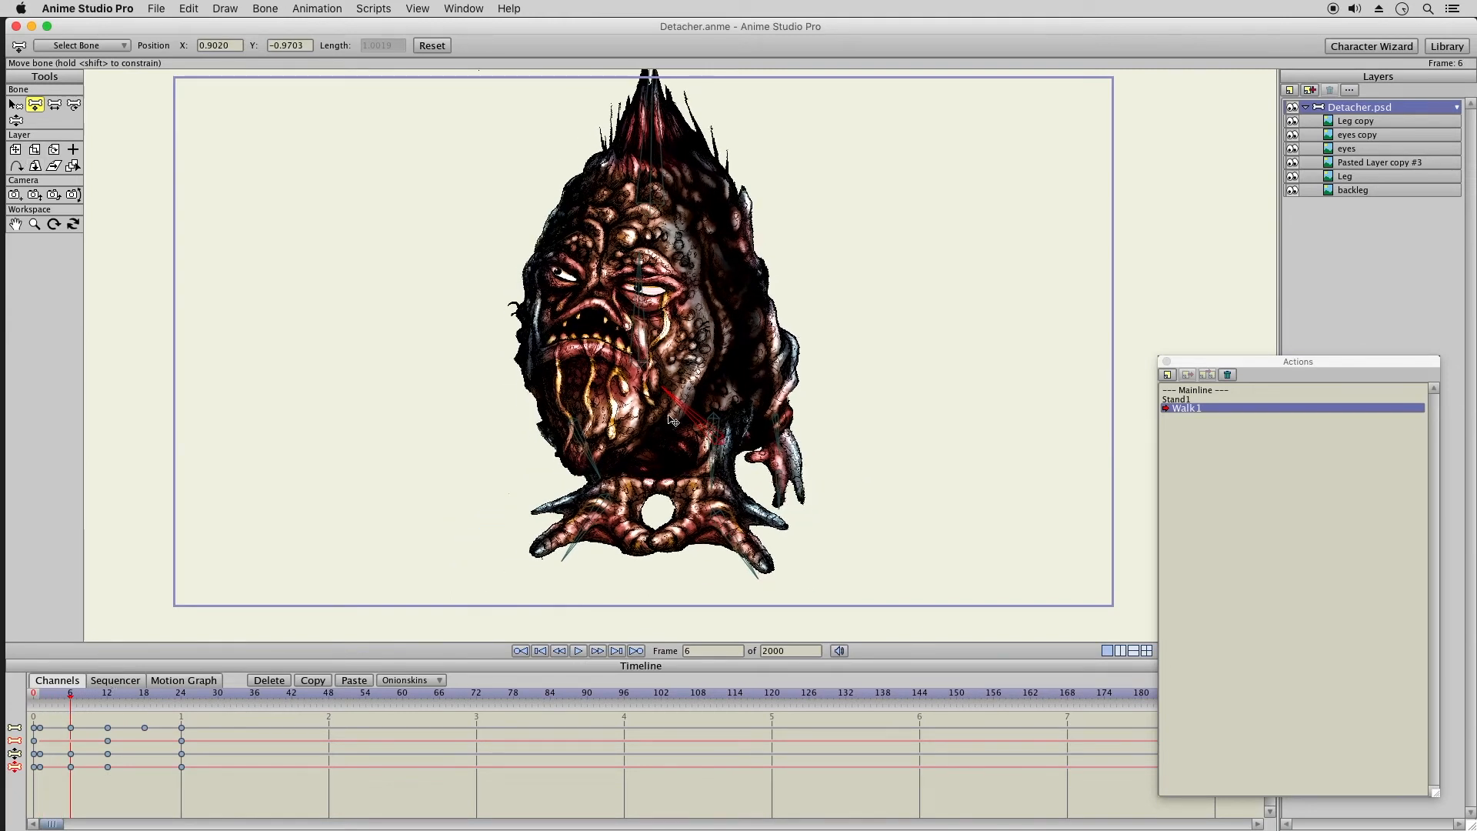
left_click_drag(696, 416, 692, 462)
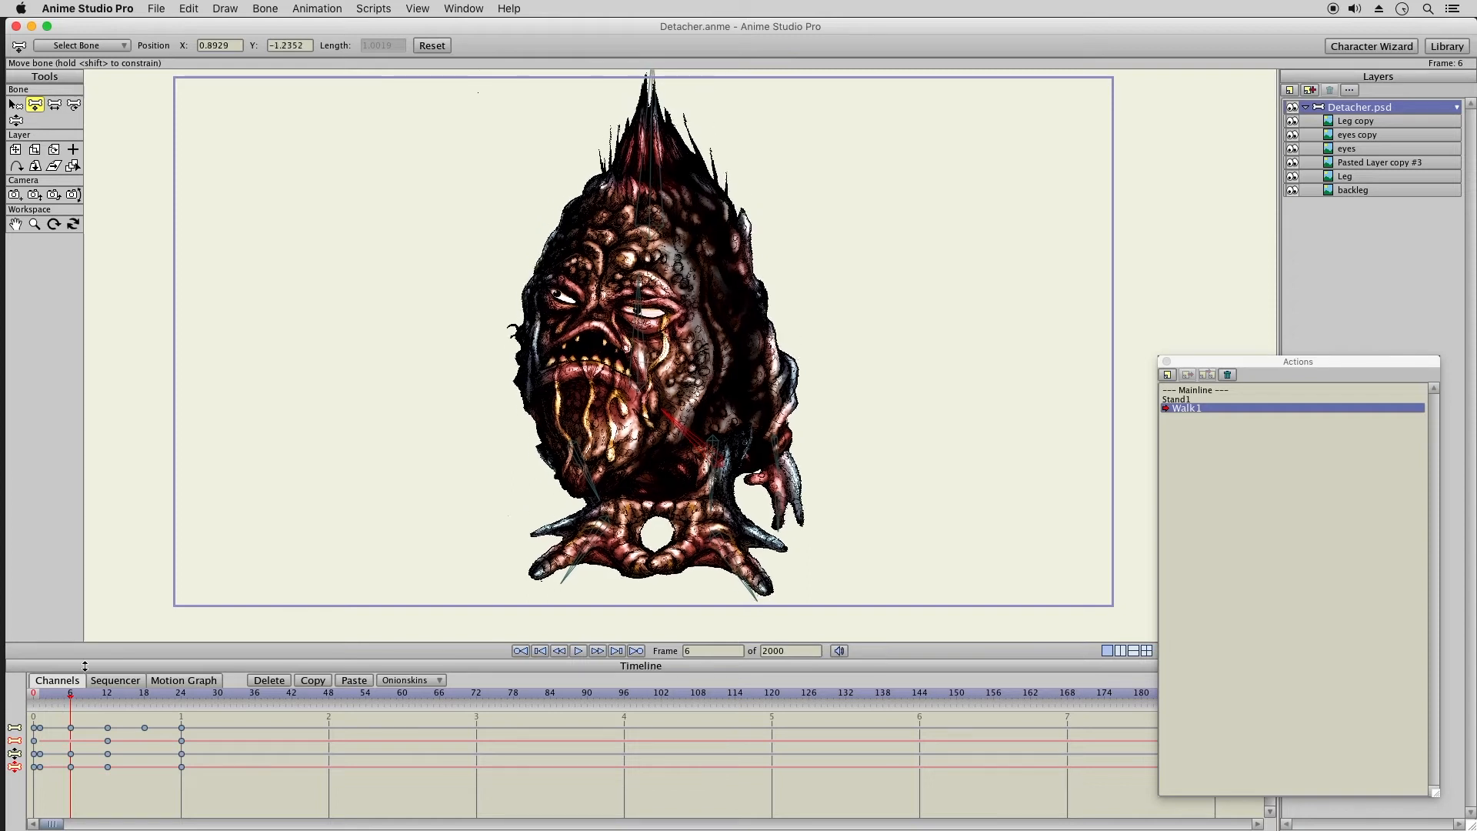
- Lower the main body bone for the spread-leg pose and place its translation keyframes at frame 18
left_click_drag(43, 697, 145, 723)
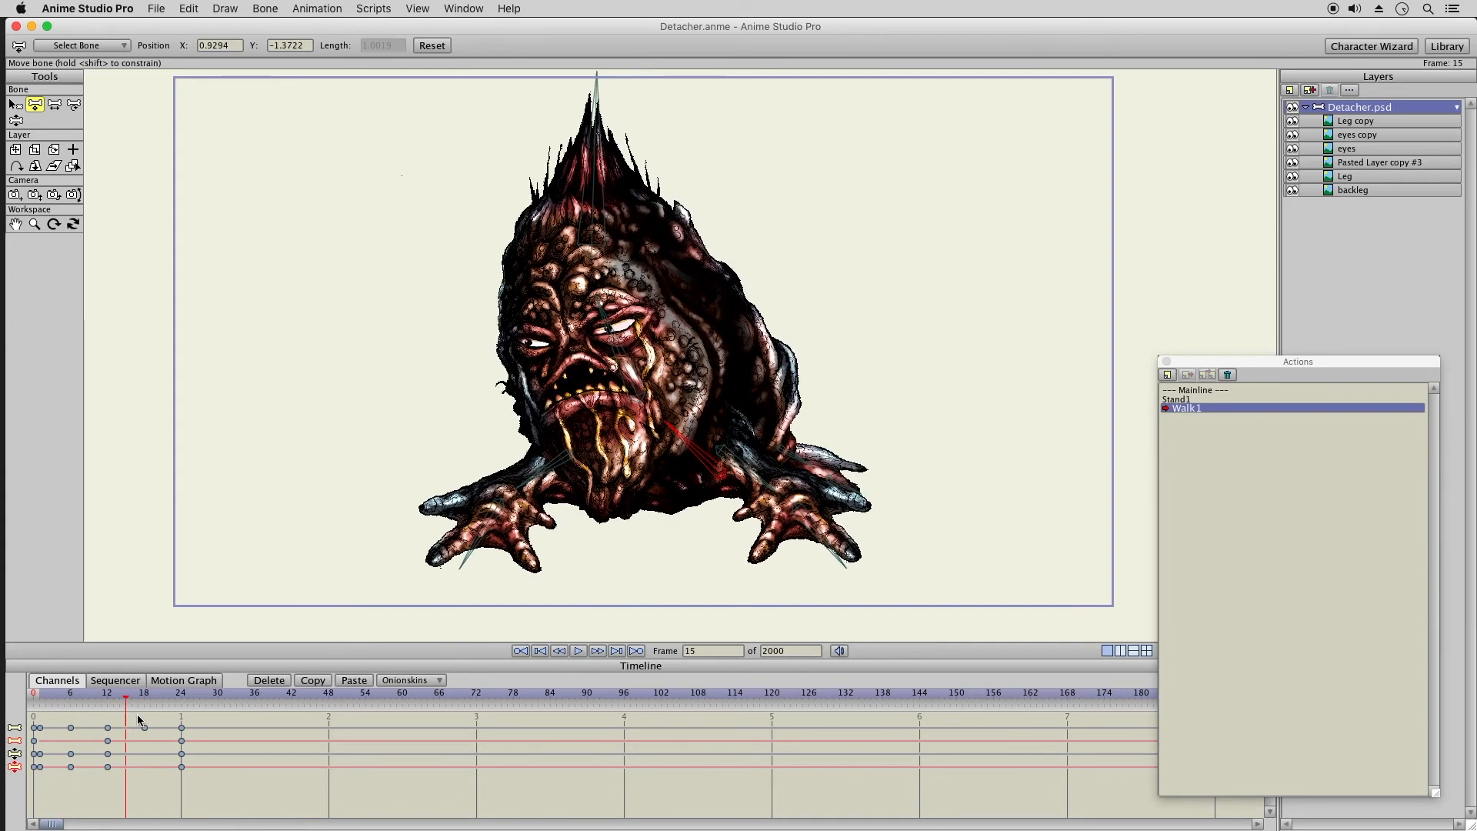
key("Left")
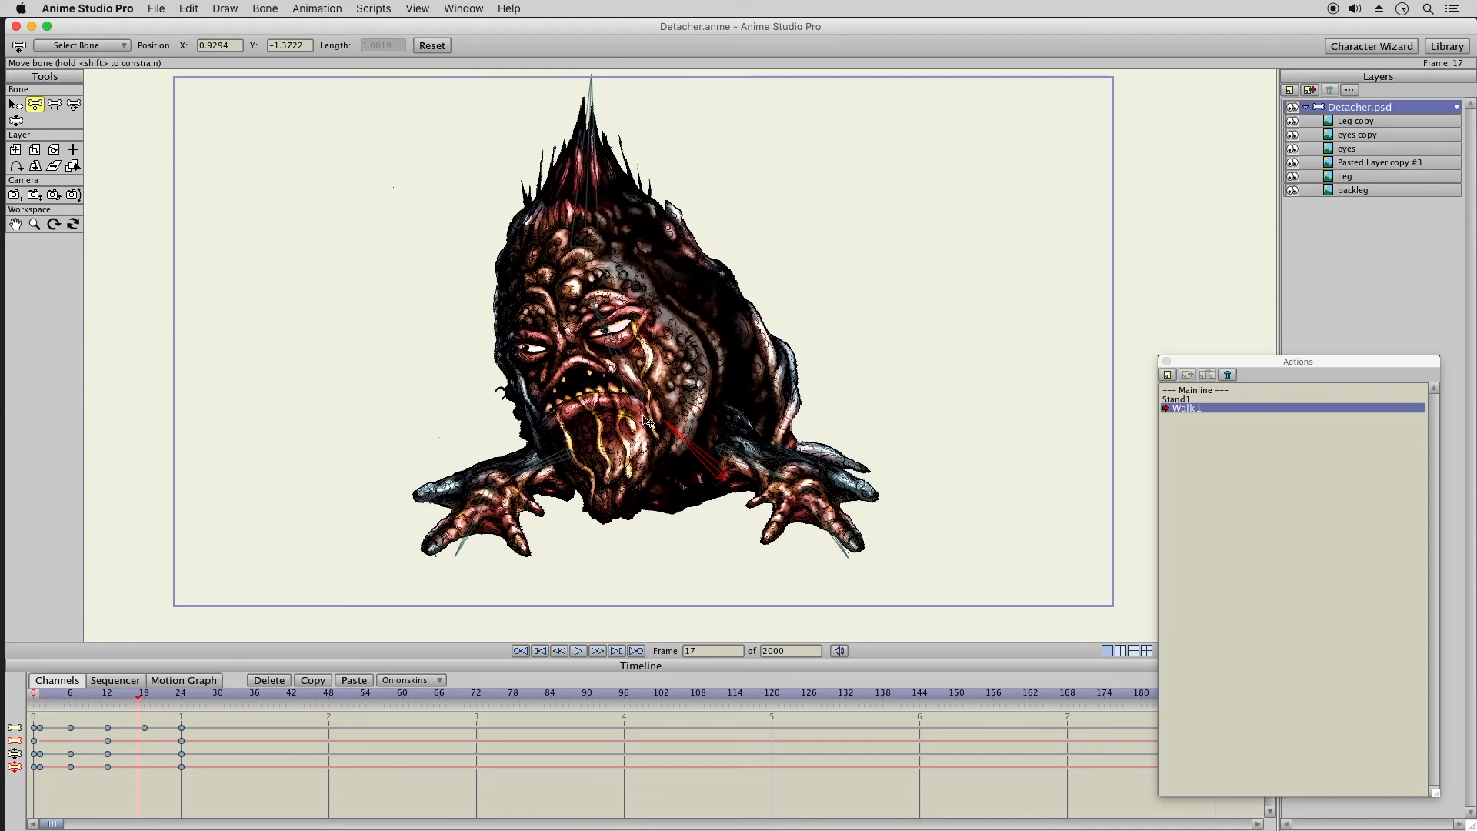
left_click_drag(705, 474, 703, 505)
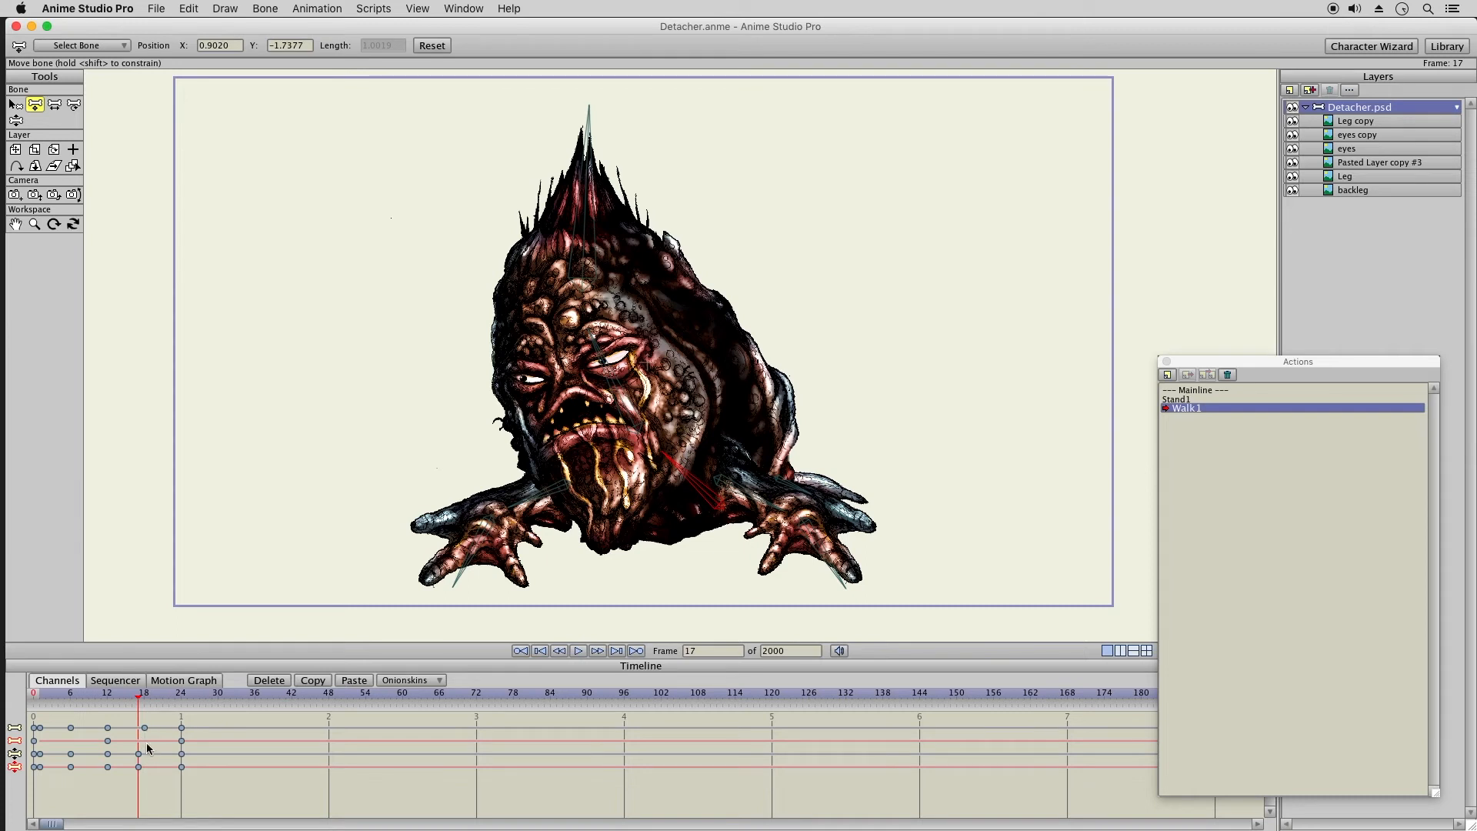
left_click_drag(150, 746, 145, 767)
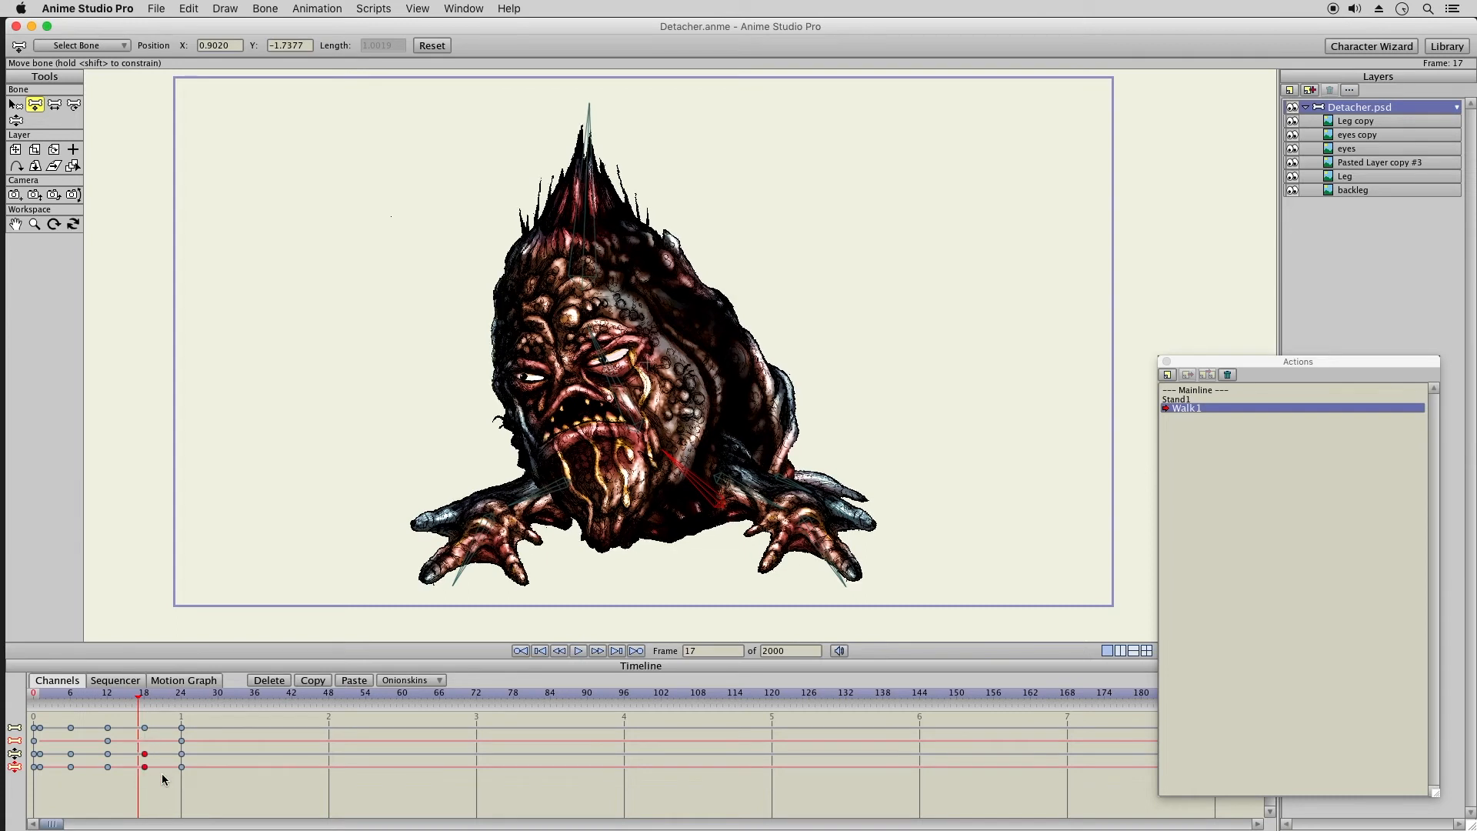
- Scrub through the Walk1 cycle to frame 24, return to its start, and save the project
left_click_drag(49, 689, 181, 709)
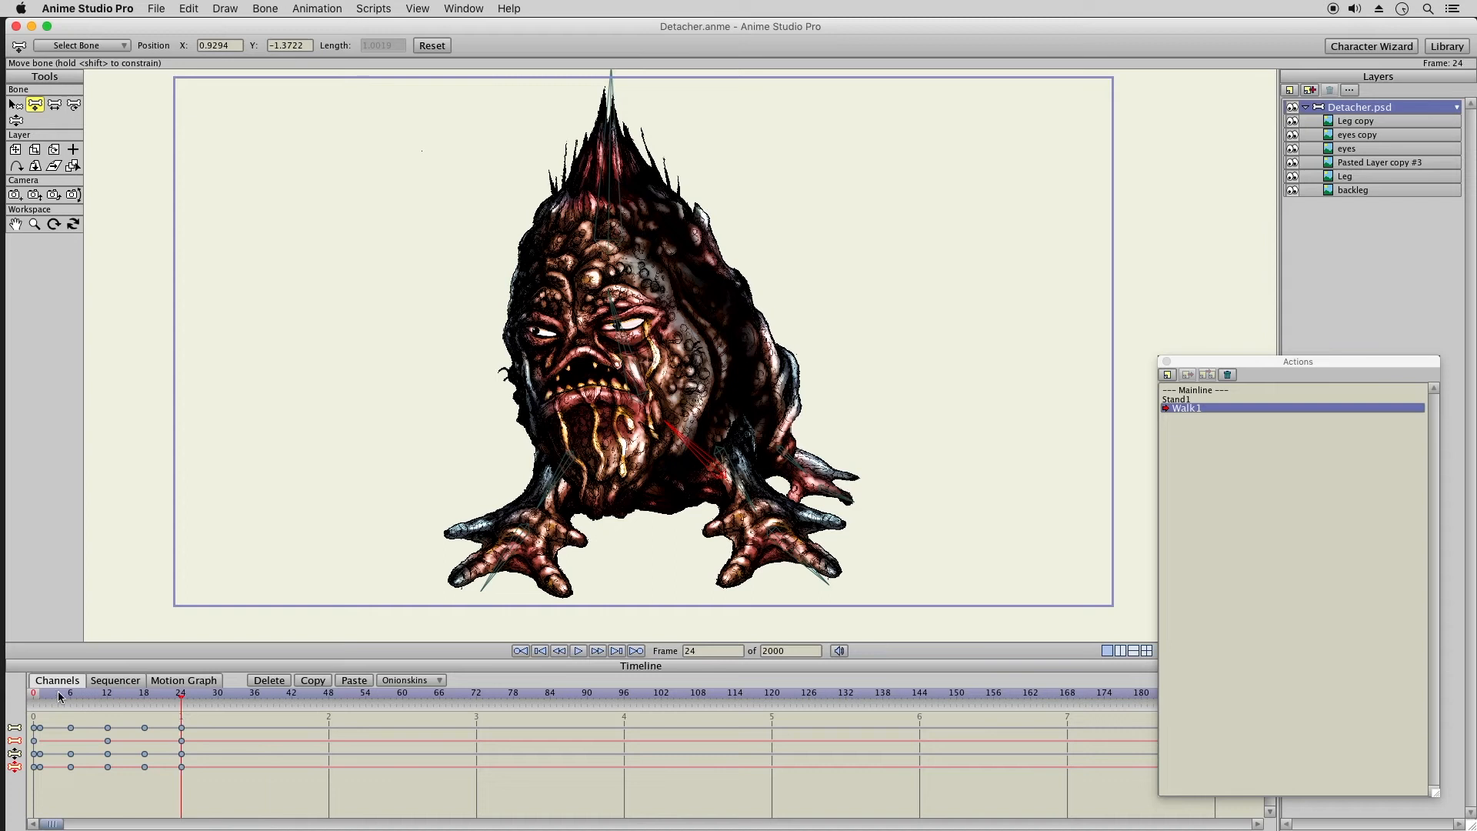
left_click(34, 699)
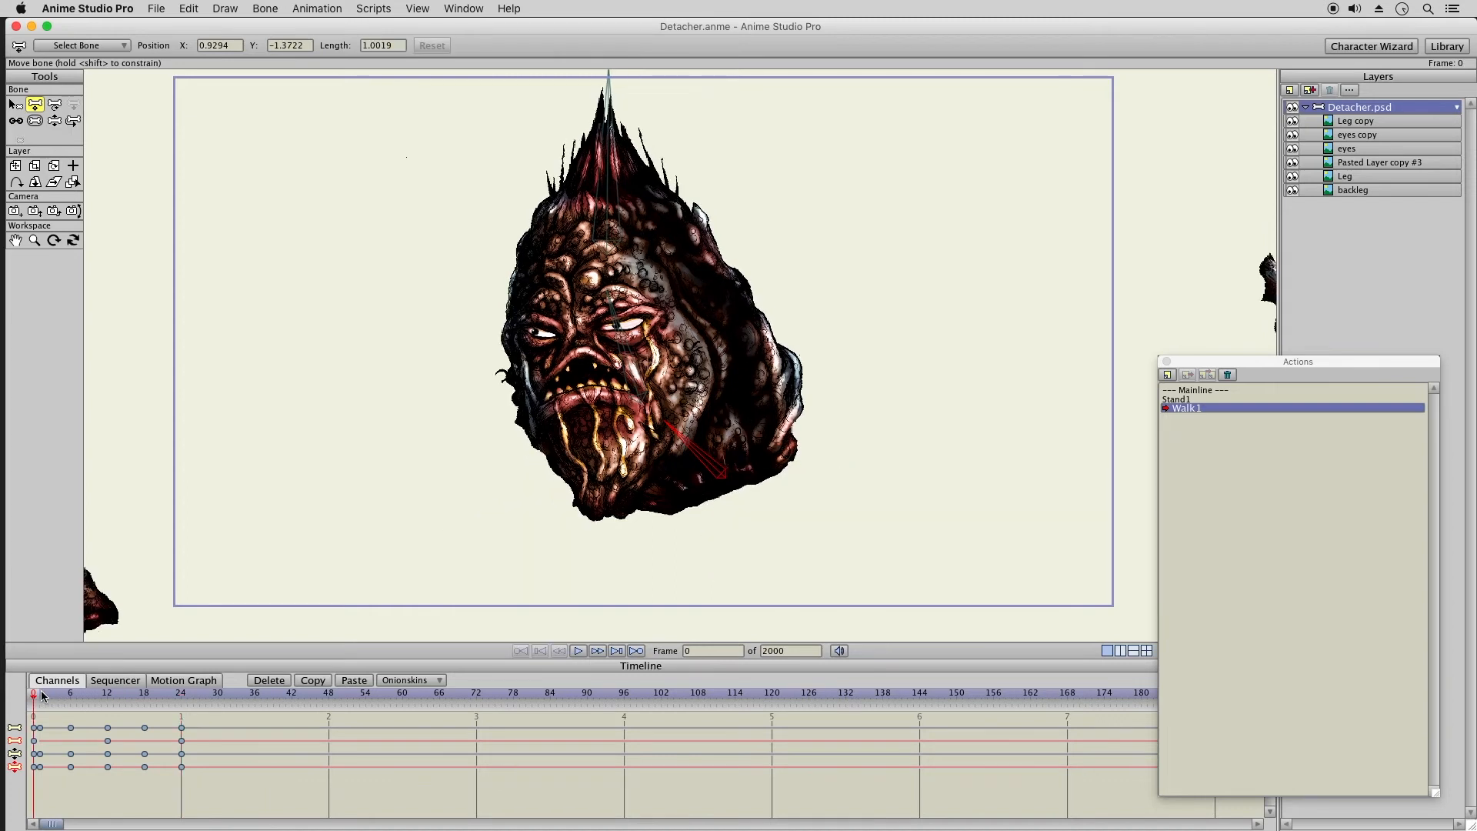
key("Right")
left_click(156, 8)
left_click(168, 116)
- At frame 15, lift the left-hand front foot up and outward with Manipulate Bones, and scrub through the cycle
left_click_drag(44, 699, 60, 699)
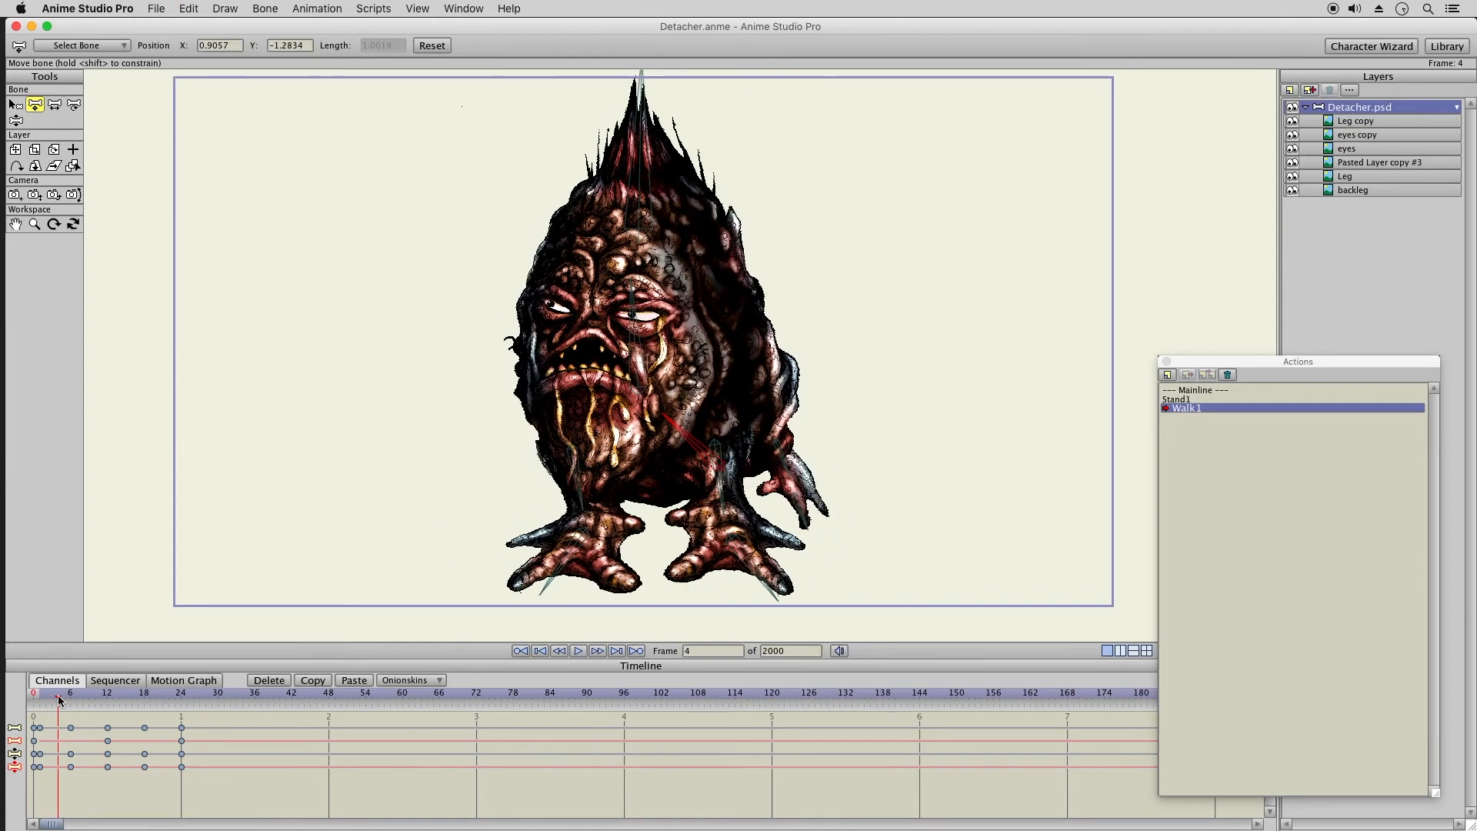
left_click_drag(62, 701, 126, 702)
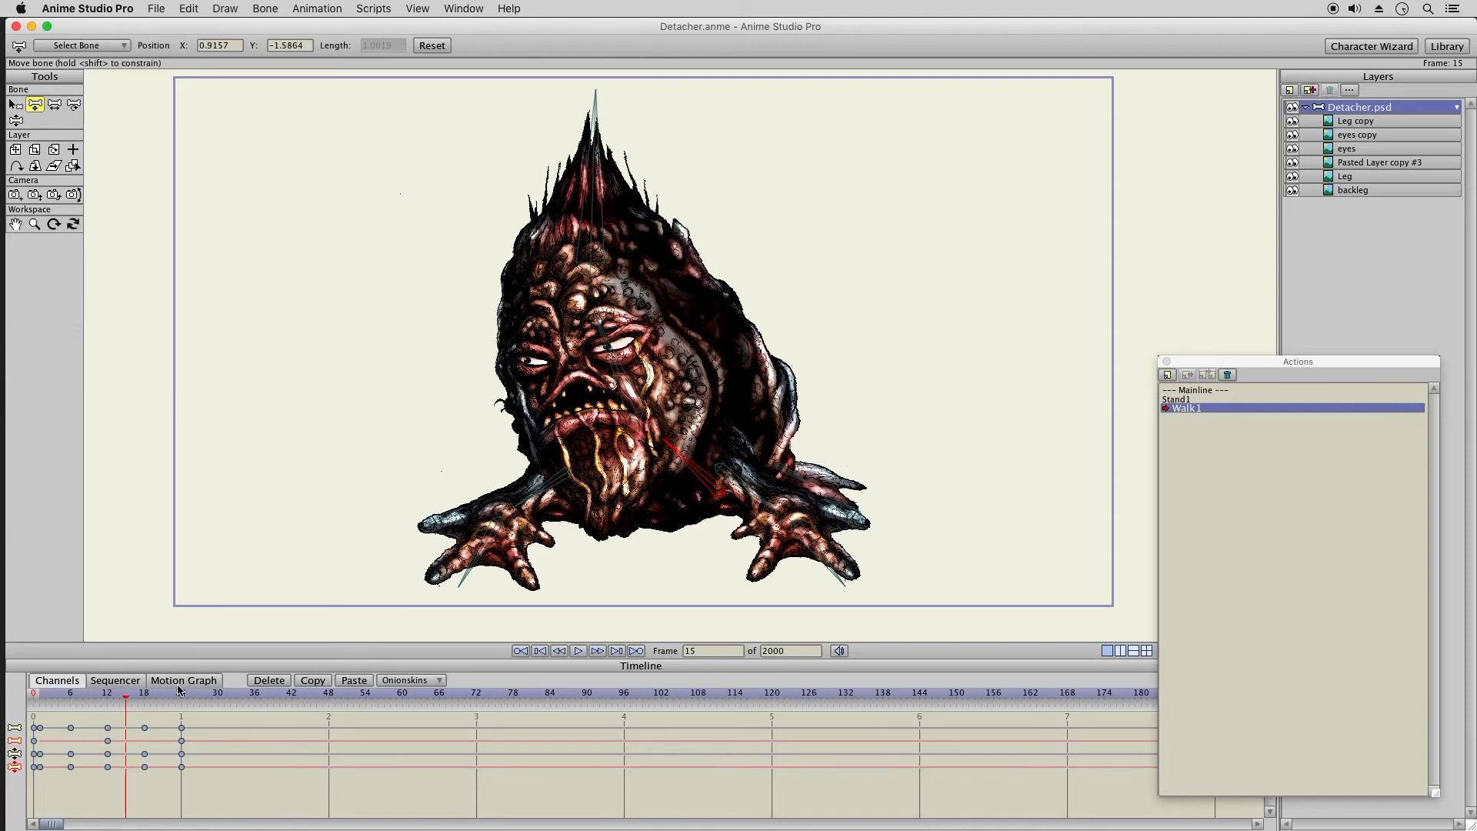
key("z")
left_click_drag(543, 497, 436, 469)
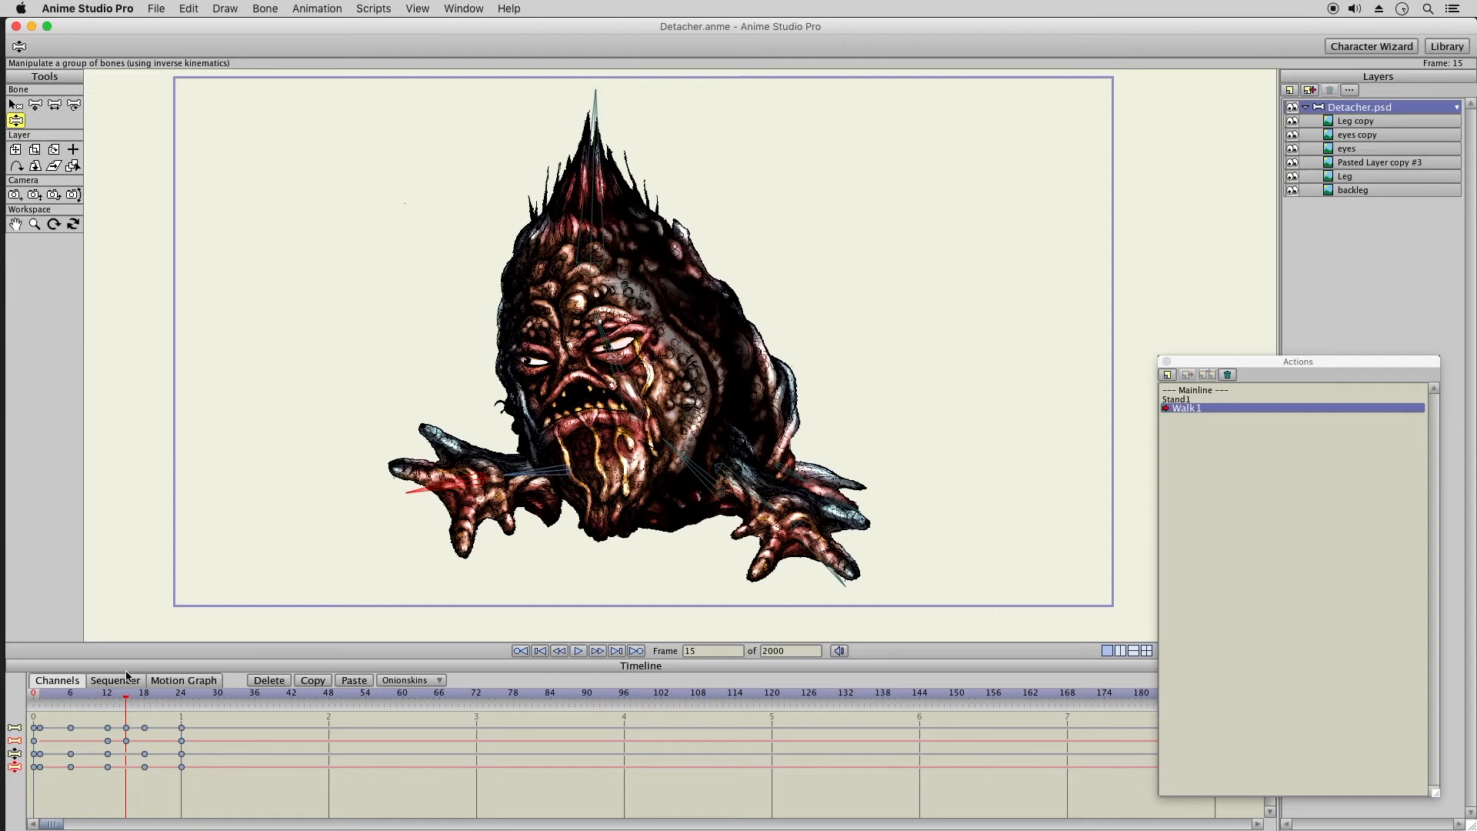
left_click_drag(52, 696, 201, 722)
- At frame 4, pull the right-hand front leg inward and slightly down, and scrub through to frame 24
left_click_drag(44, 699, 57, 701)
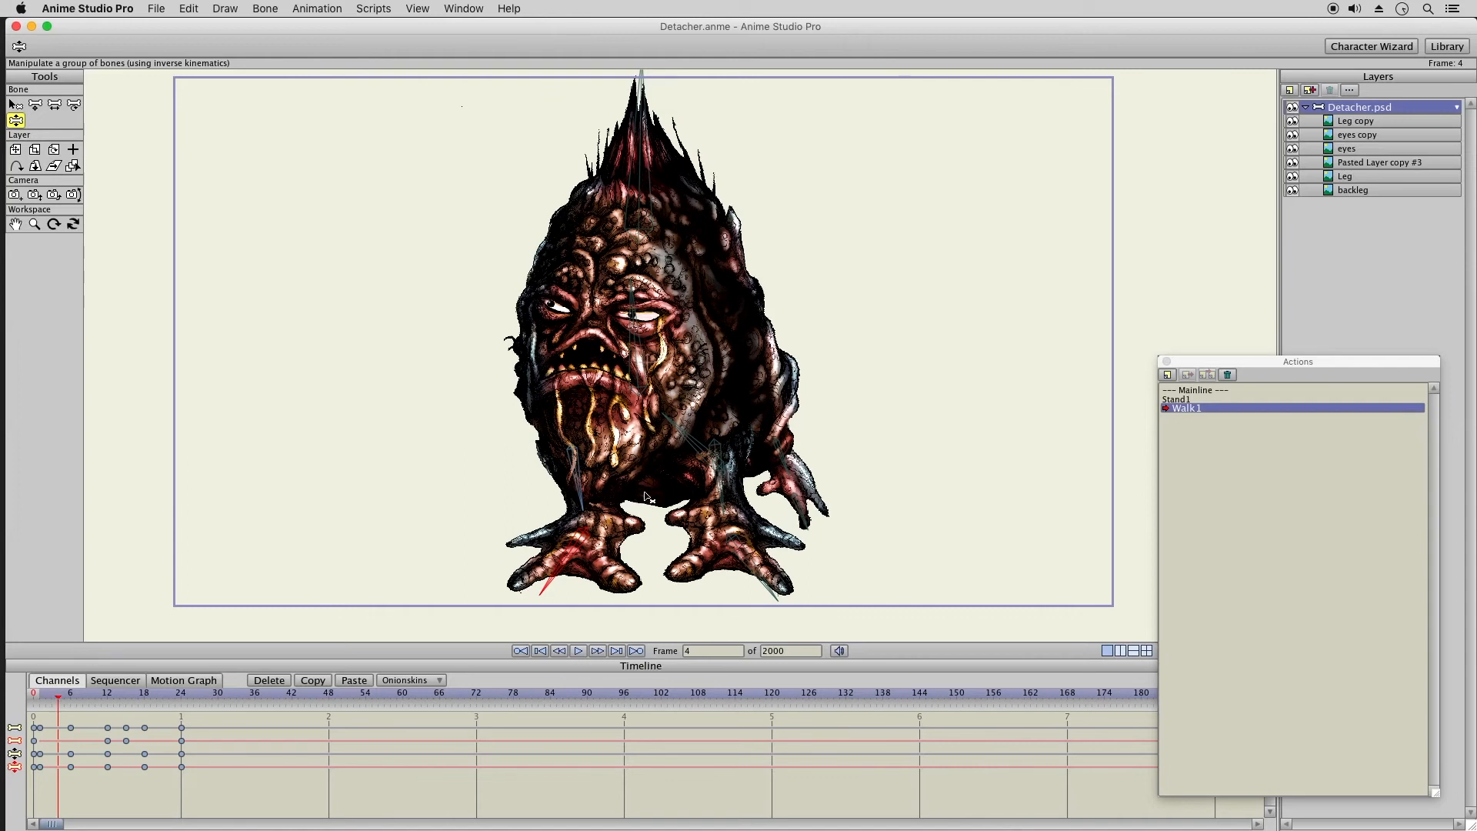
left_click_drag(720, 490, 682, 515)
left_click_drag(40, 703, 181, 709)
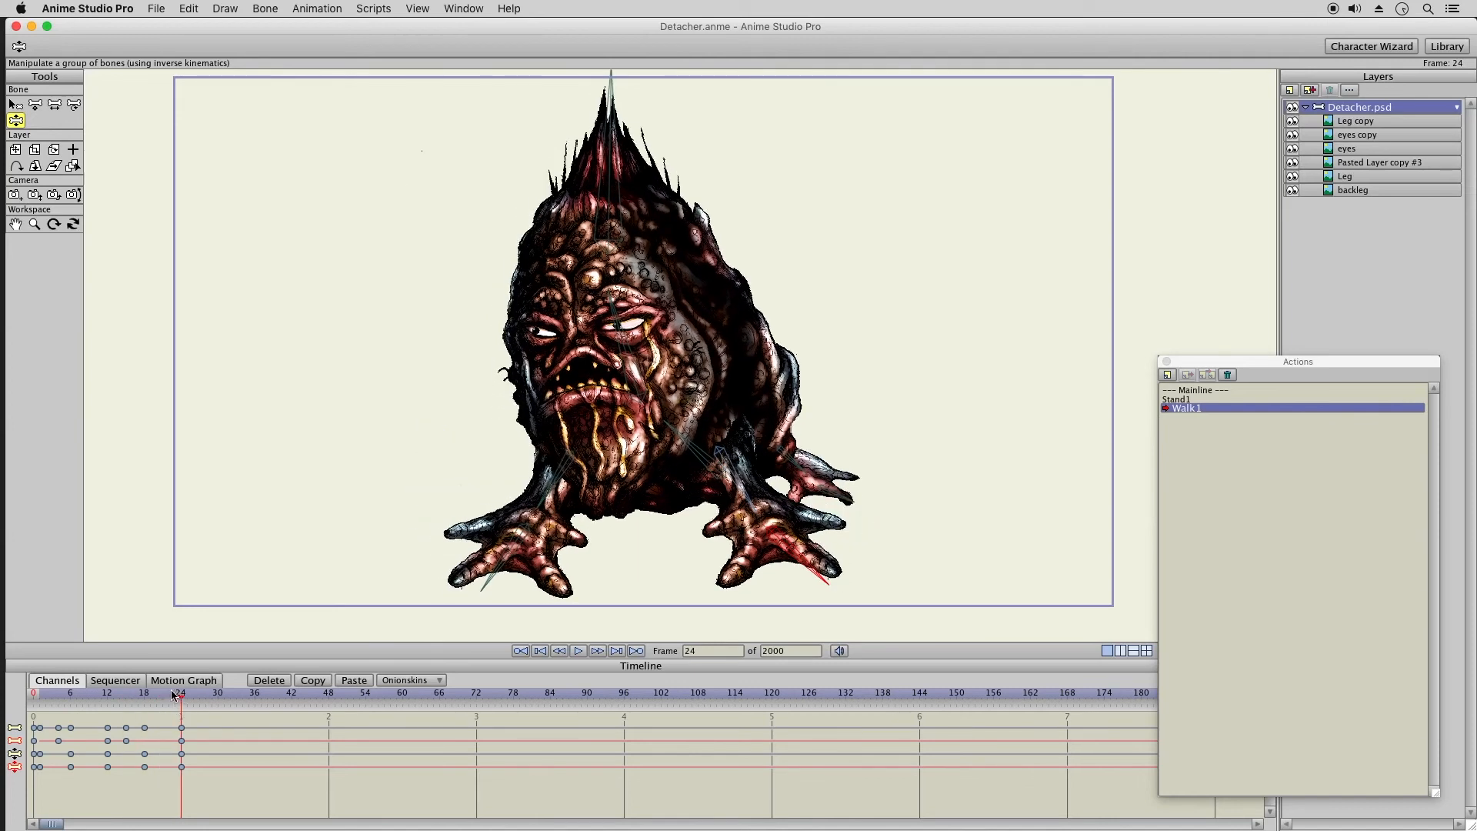
- Shorten the Walk1 loop by keying the current pose at frame 22 and removing the frame 24 keyframes, and play it back
left_click(173, 696)
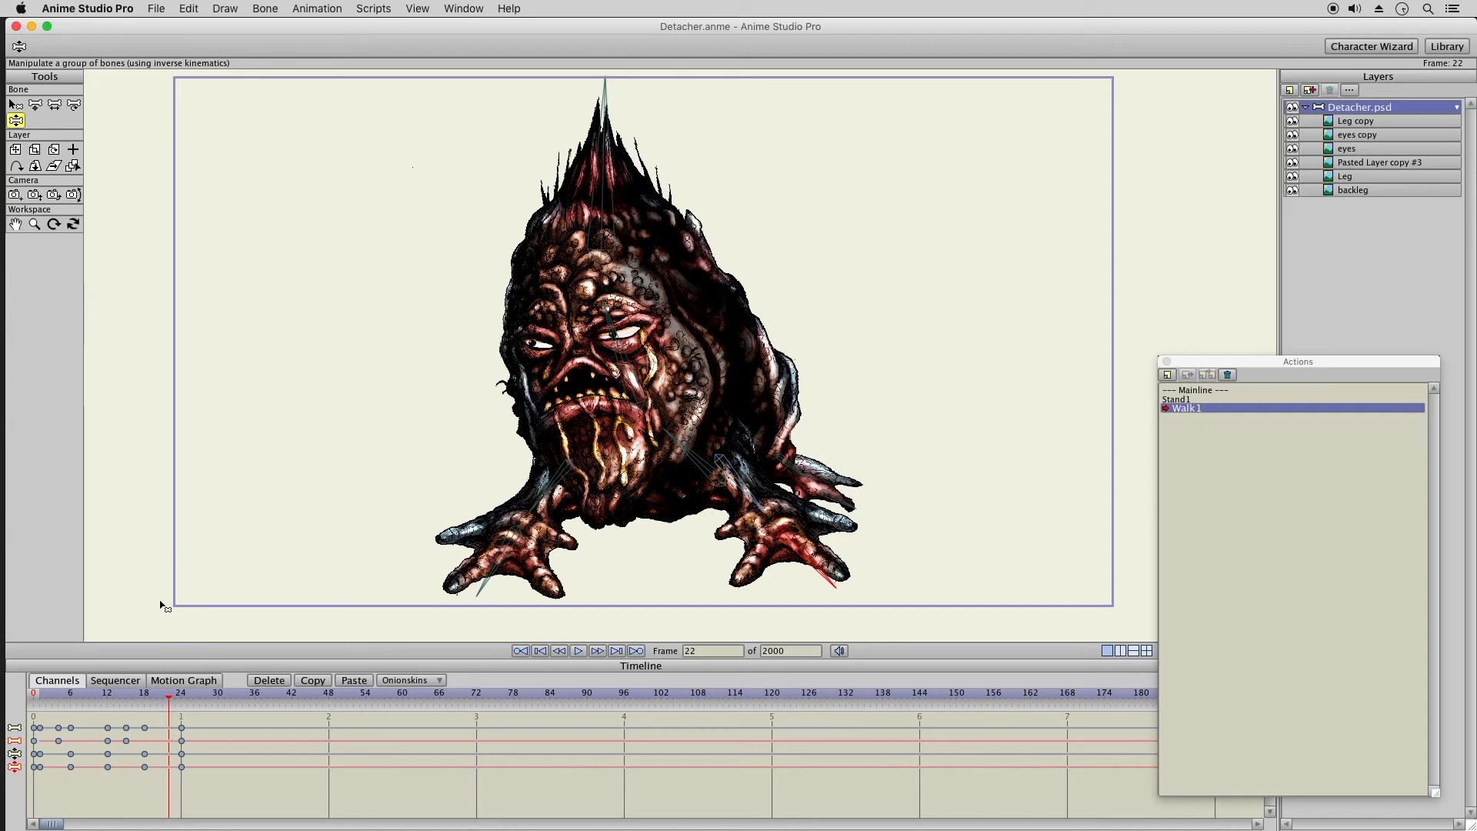
right_click(170, 733)
left_click(171, 752)
right_click(171, 759)
left_click(189, 747)
left_click_drag(186, 717, 218, 785)
left_click(34, 105)
left_click(704, 470)
left_click_drag(202, 723, 176, 784)
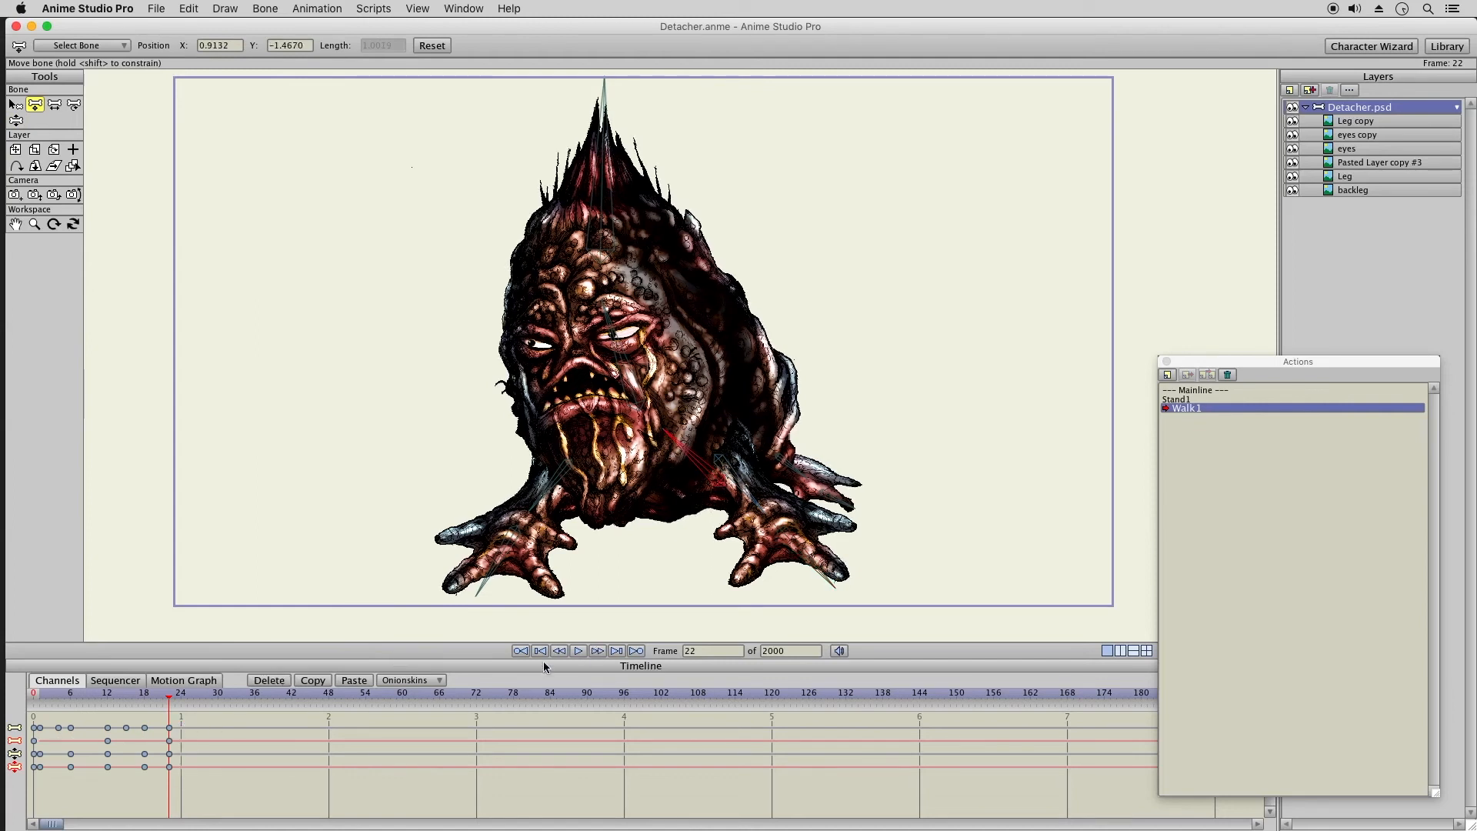
left_click(578, 651)
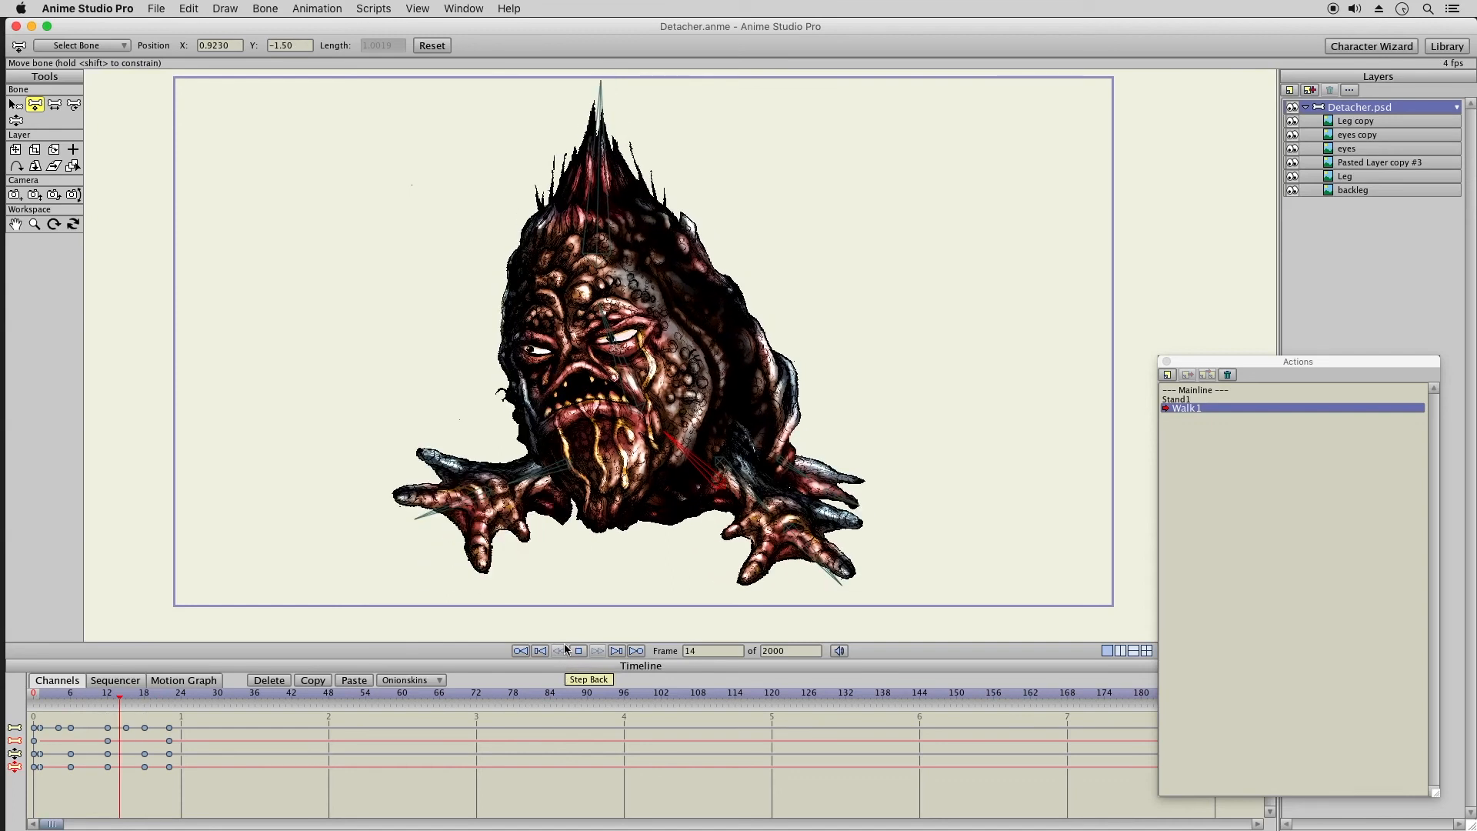
left_click(582, 649)
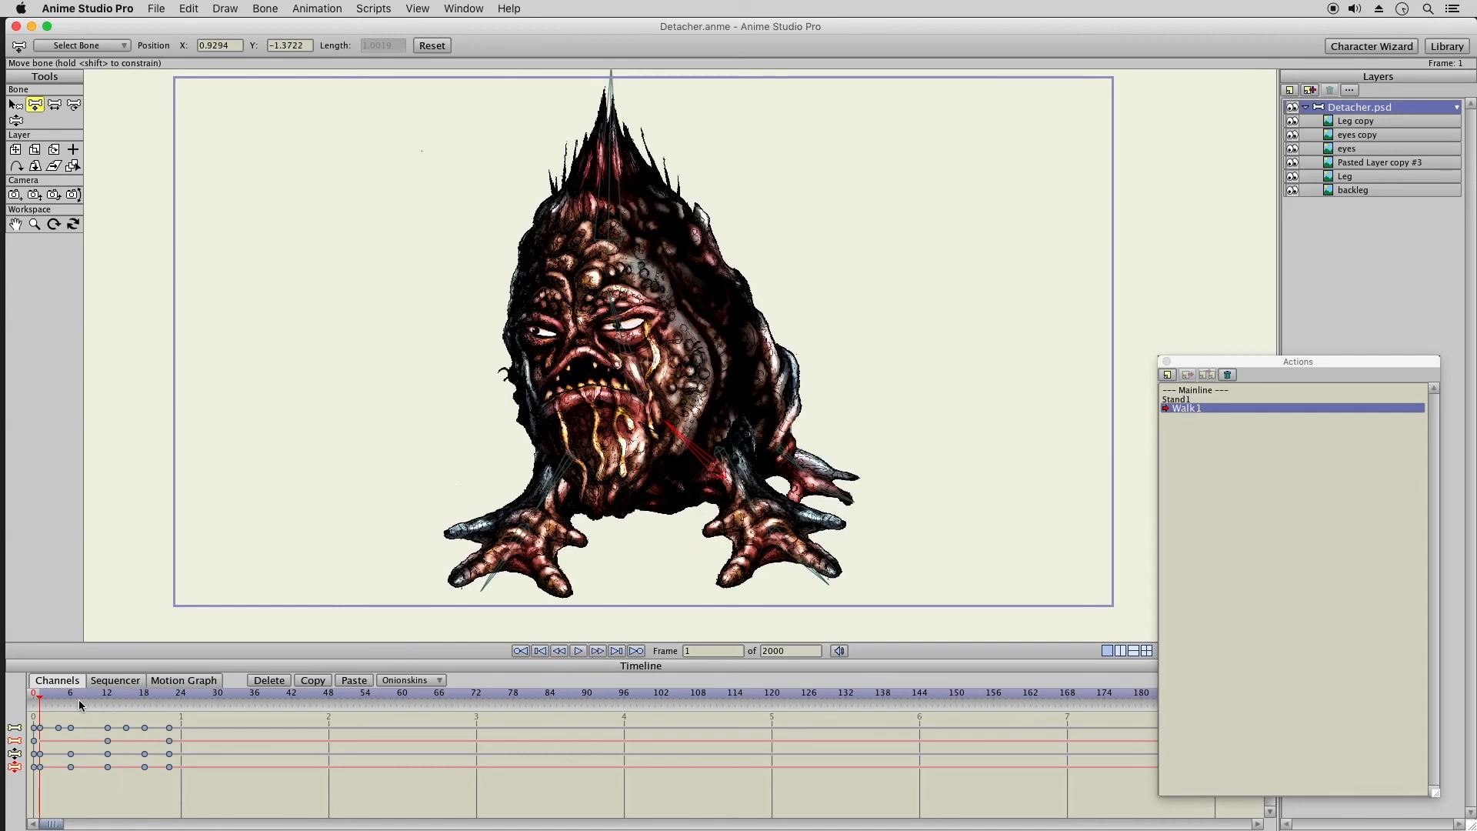
- Scrub through Walk1 and, at frame 9, bend the head-tip bone toward the right-hand side with Manipulate Bones
left_click(54, 698)
left_click_drag(60, 698, 175, 699)
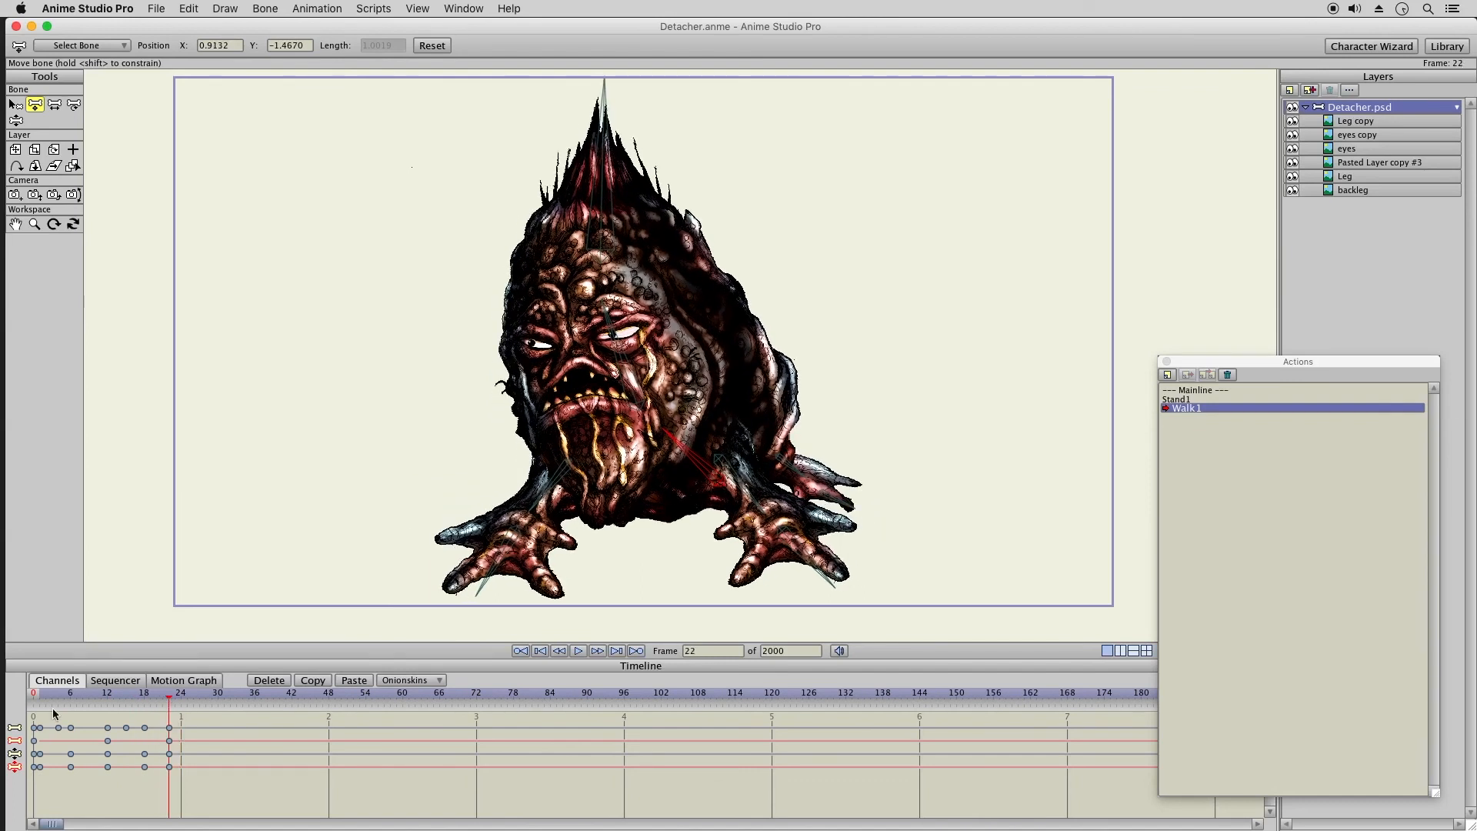
left_click_drag(42, 699, 90, 697)
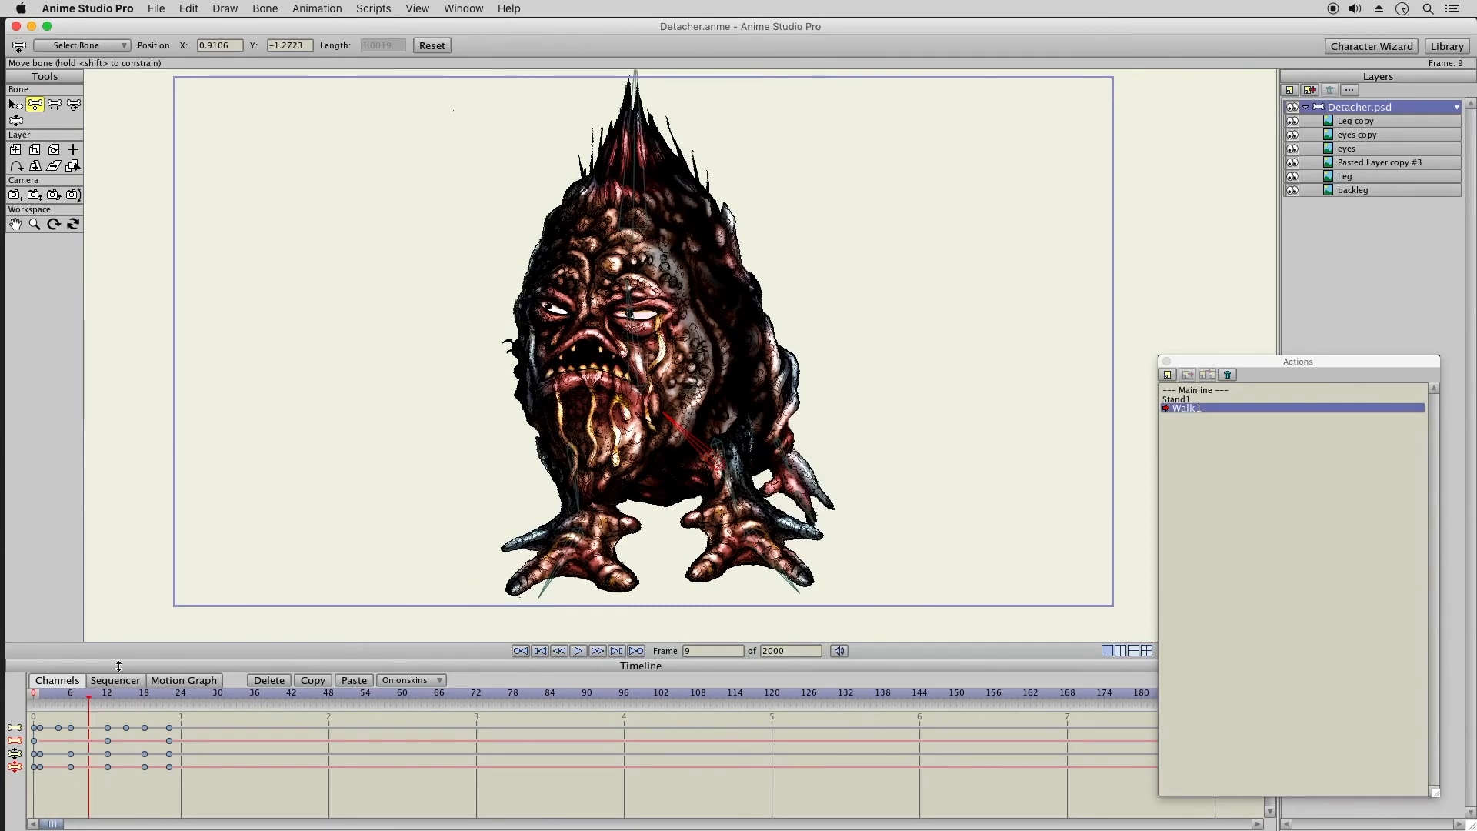
left_click(15, 120)
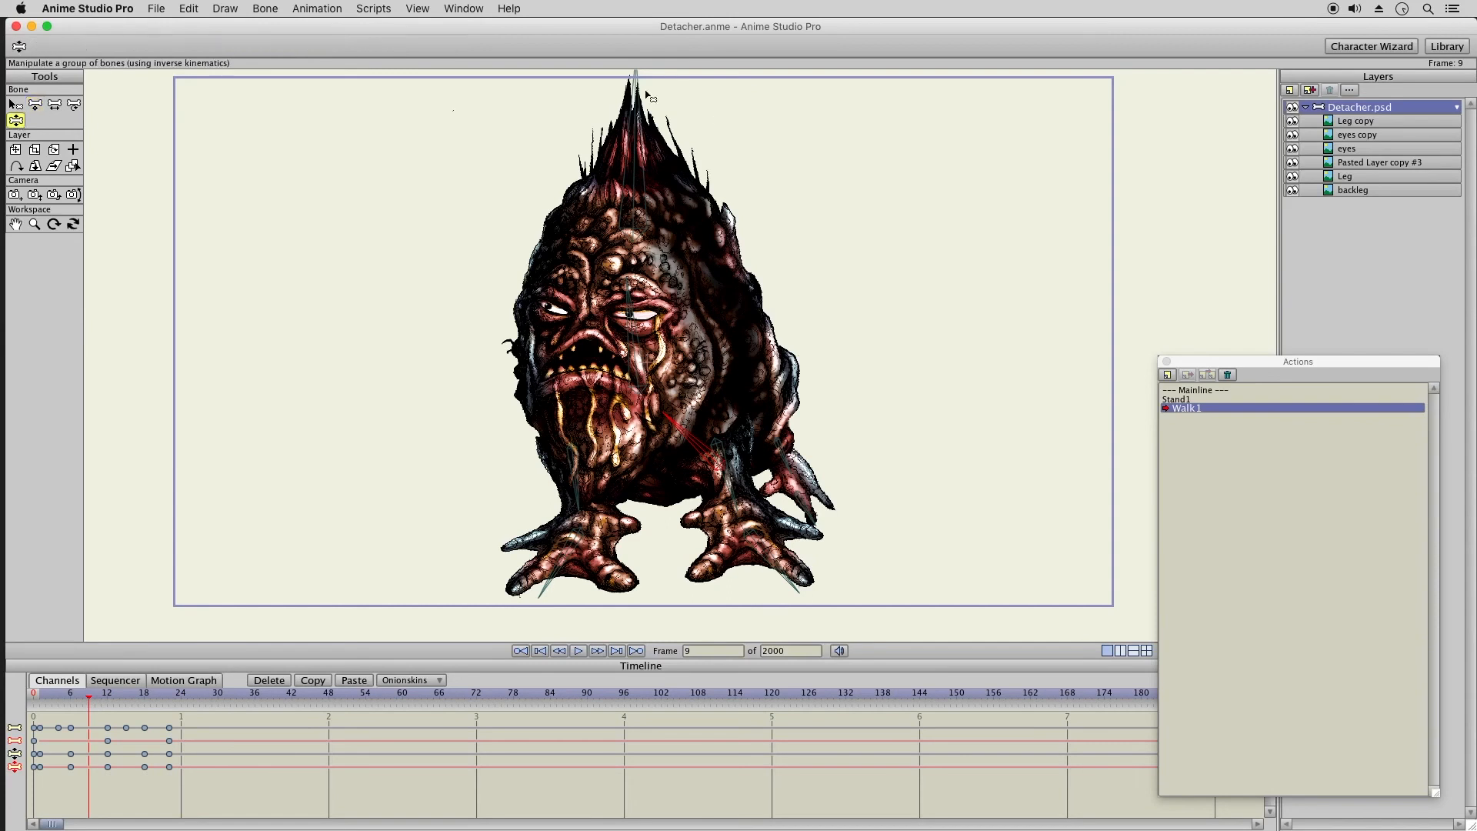
left_click_drag(654, 98, 680, 94)
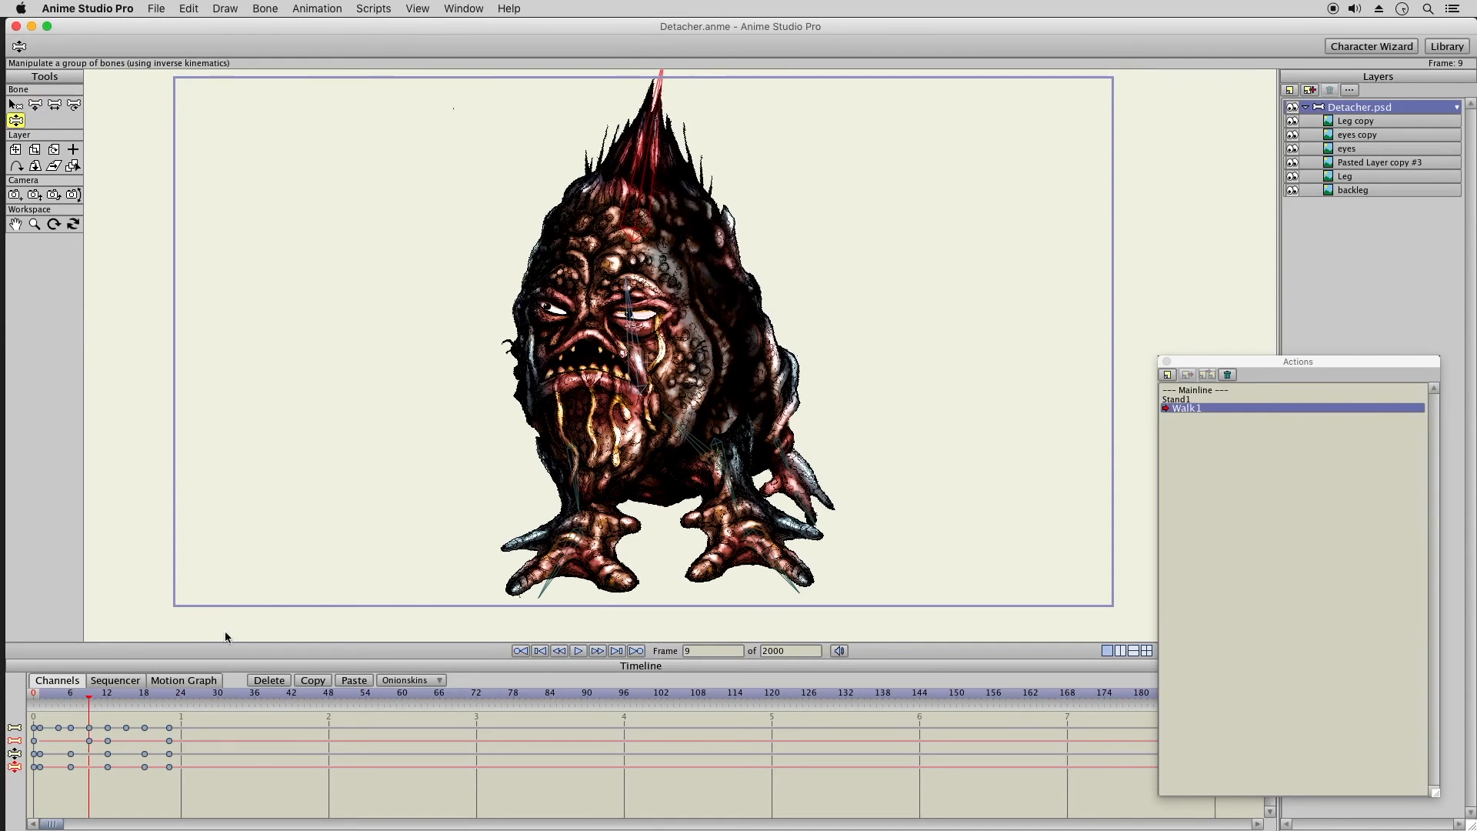
- At frame 20, bend the head-tip bone toward the left-hand side, and play back the walk cycle
left_click_drag(56, 699, 156, 710)
left_click_drag(611, 127, 573, 125)
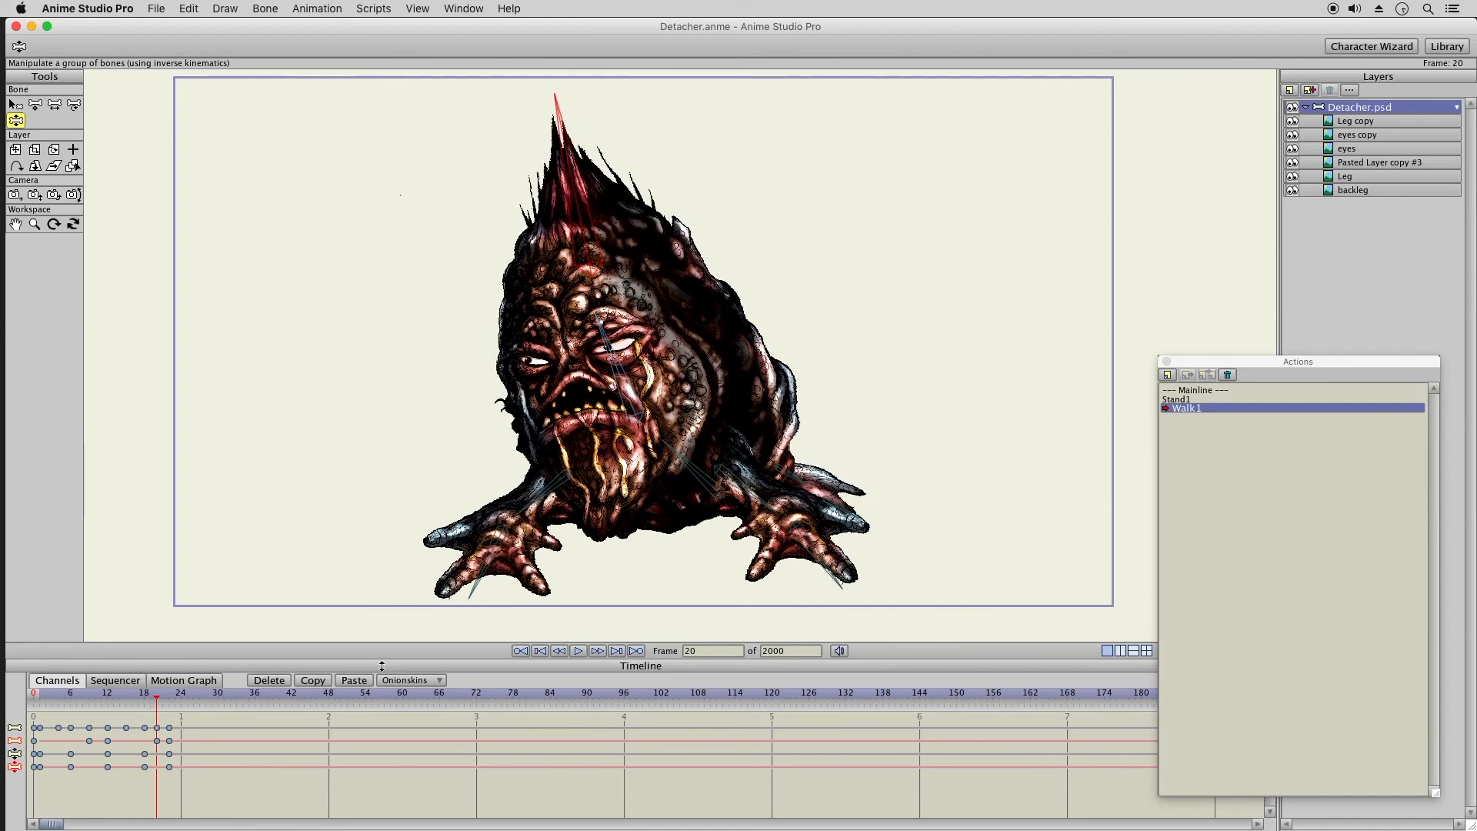
left_click_drag(164, 704, 172, 706)
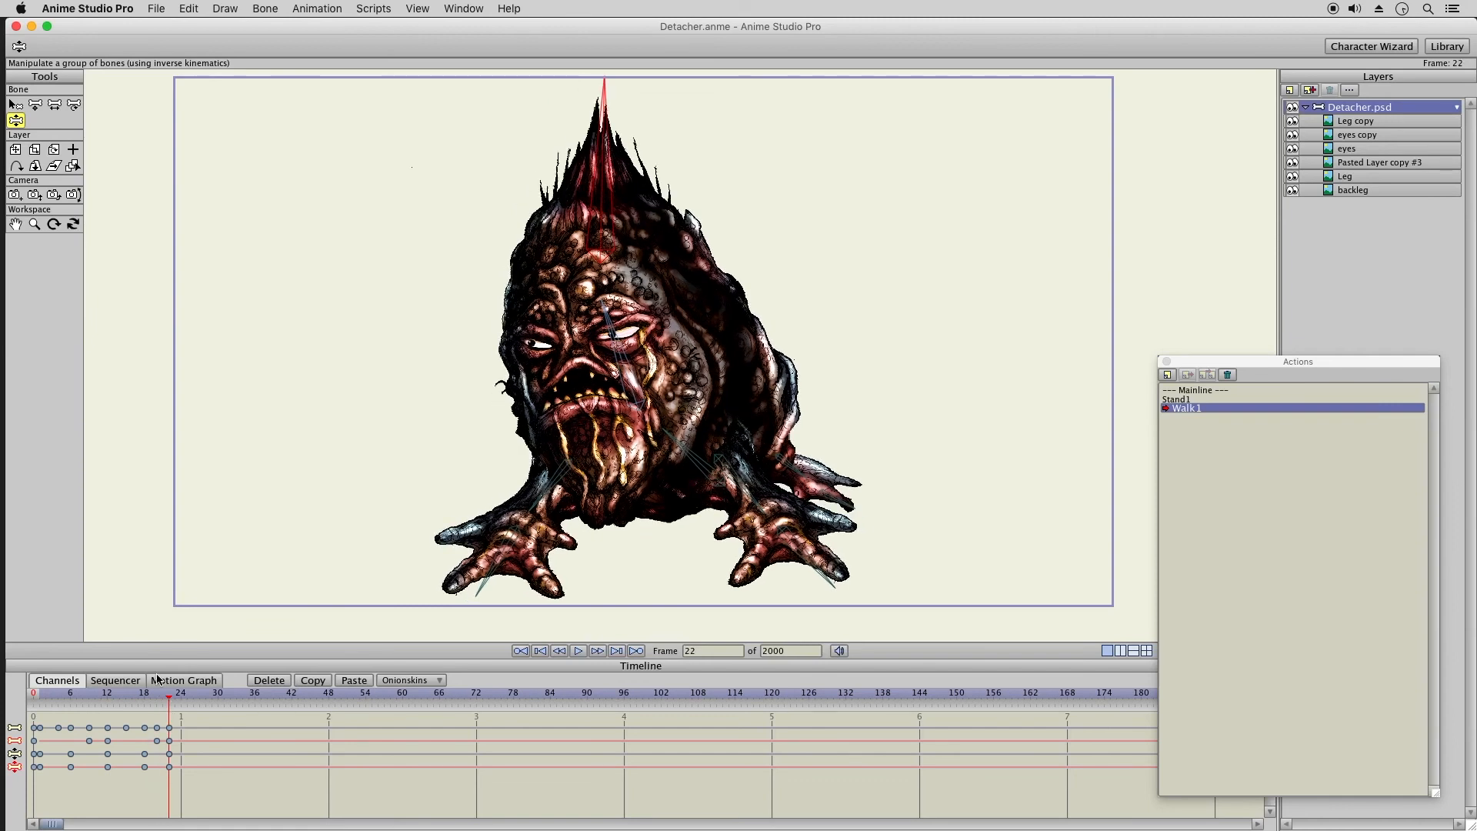
left_click(578, 651)
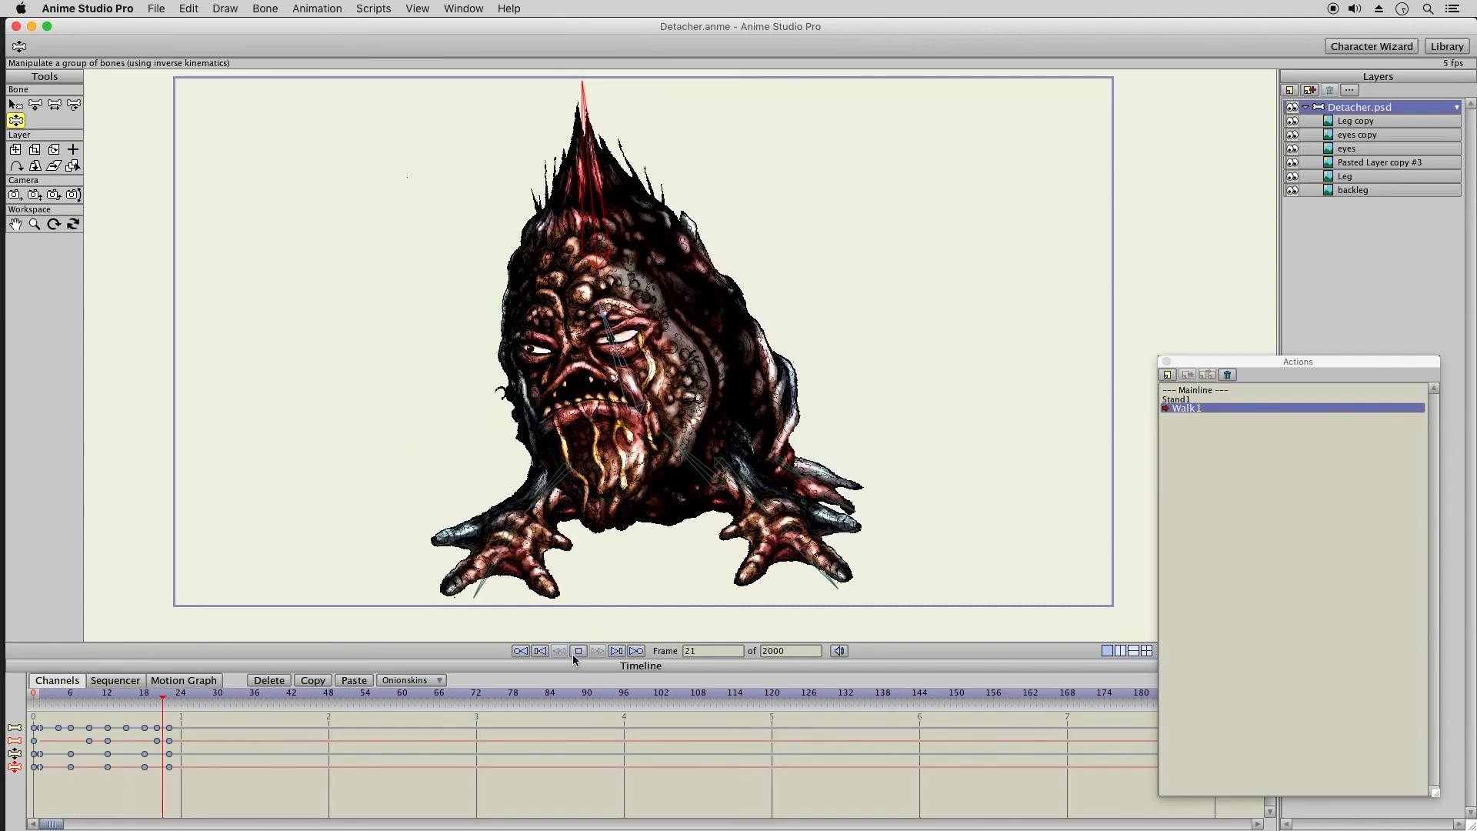
left_click(578, 651)
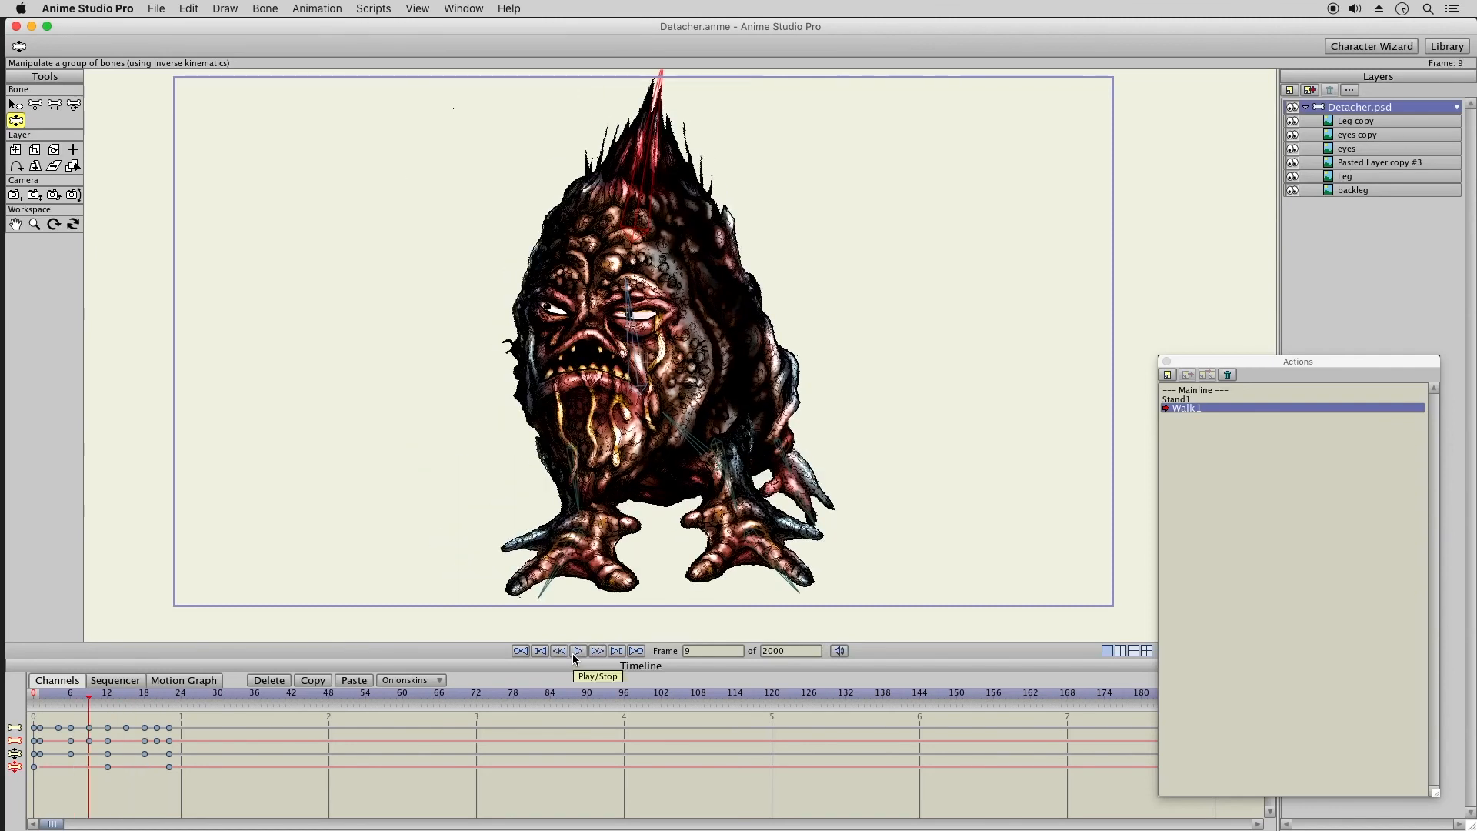
- Return to frame 1 and switch from the Walk1 action to the Mainline timeline
left_click(43, 698)
double_click(1194, 390)
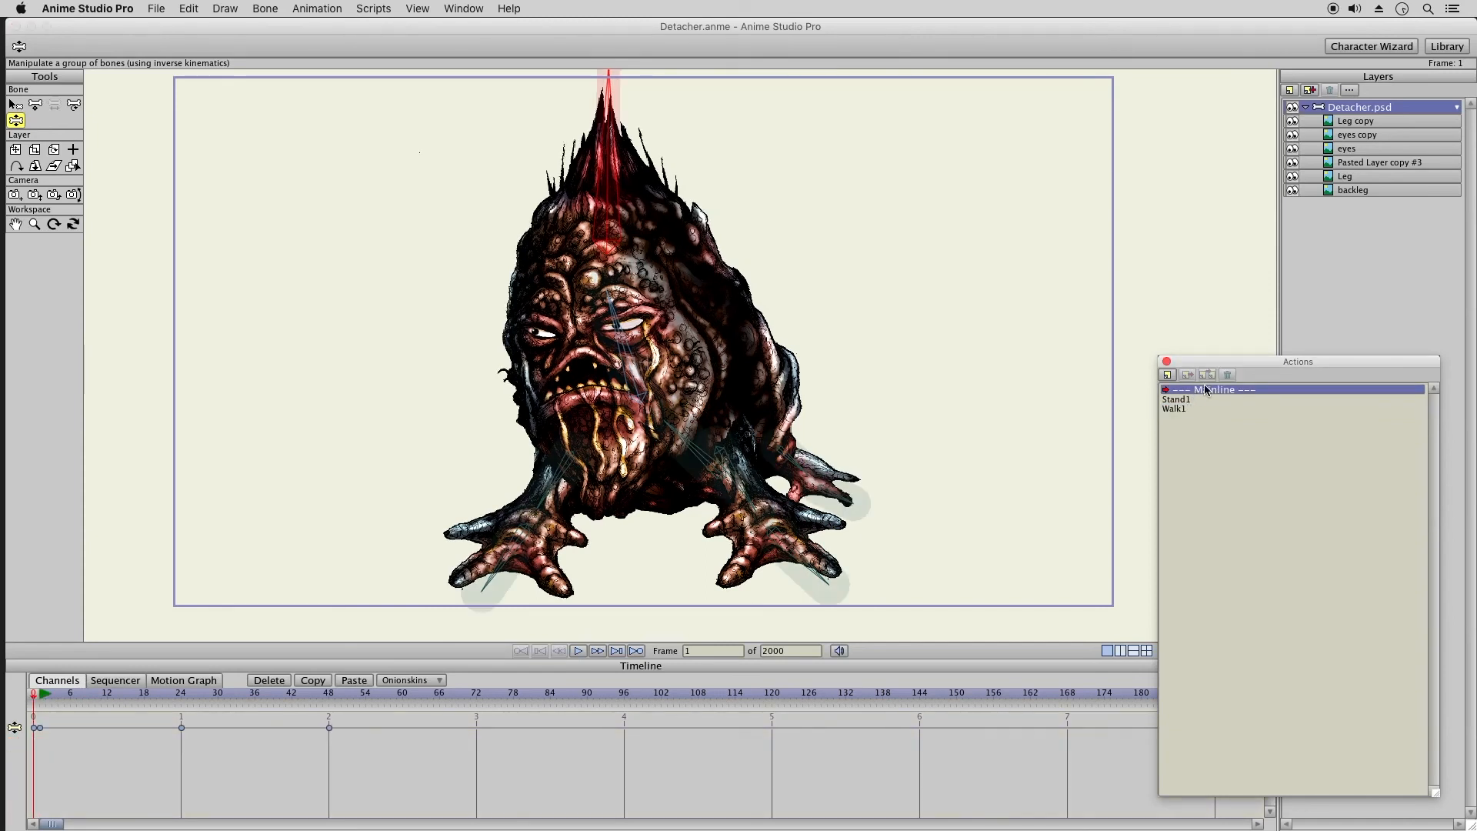